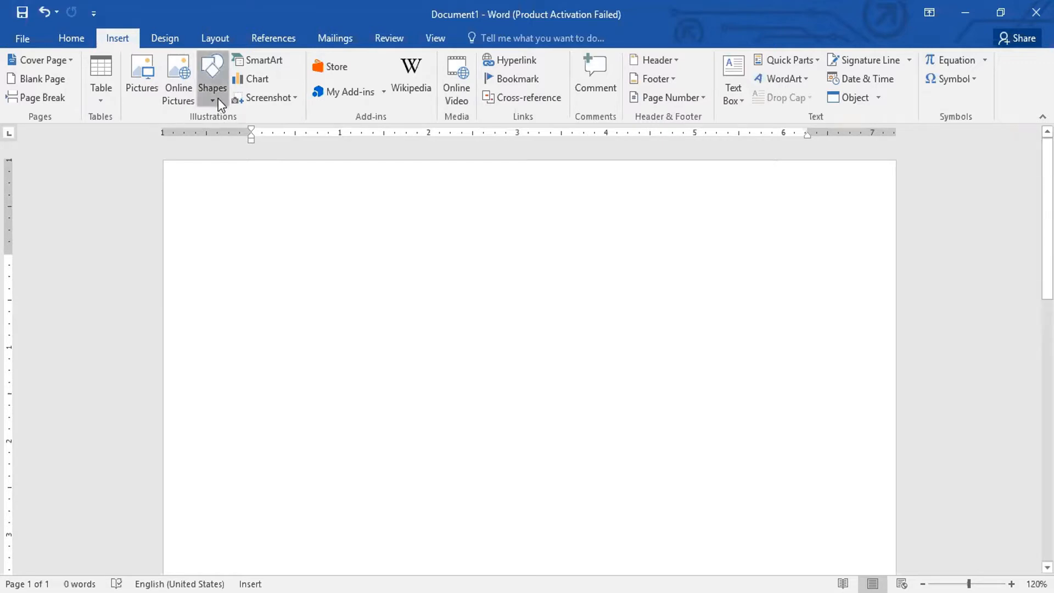
- Draw a large blue Smiley Face from Basic Shapes, about 3.58" by 4.04", on the page
left_click(218, 97)
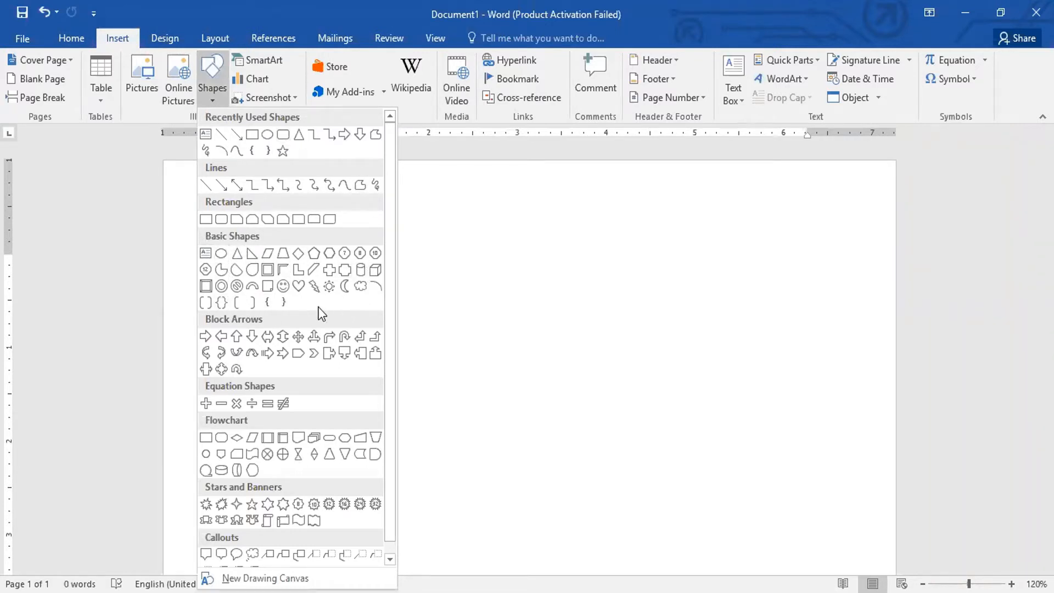
left_click(284, 287)
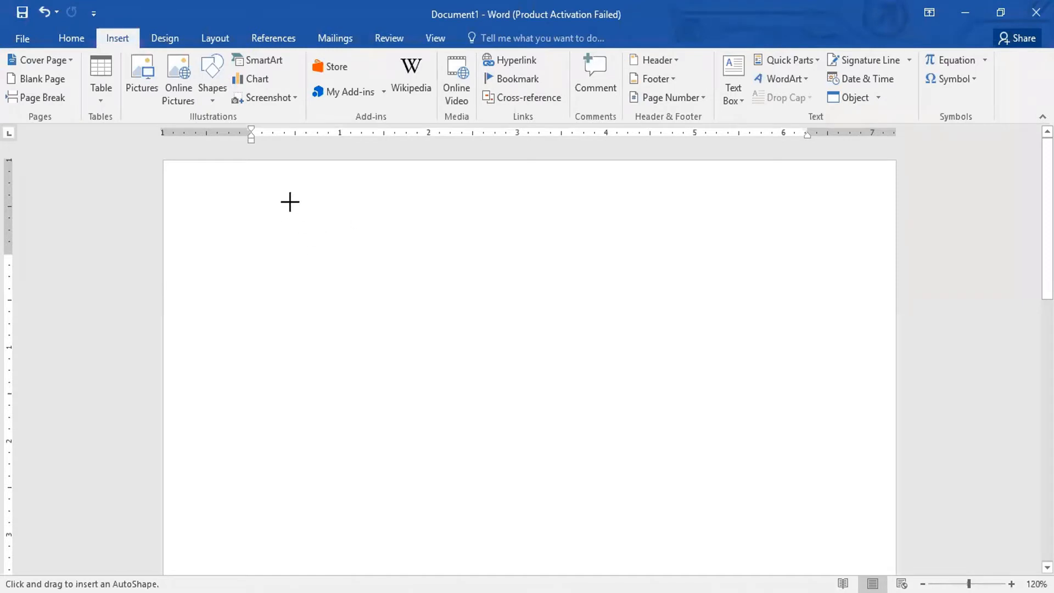
left_click_drag(287, 195, 648, 530)
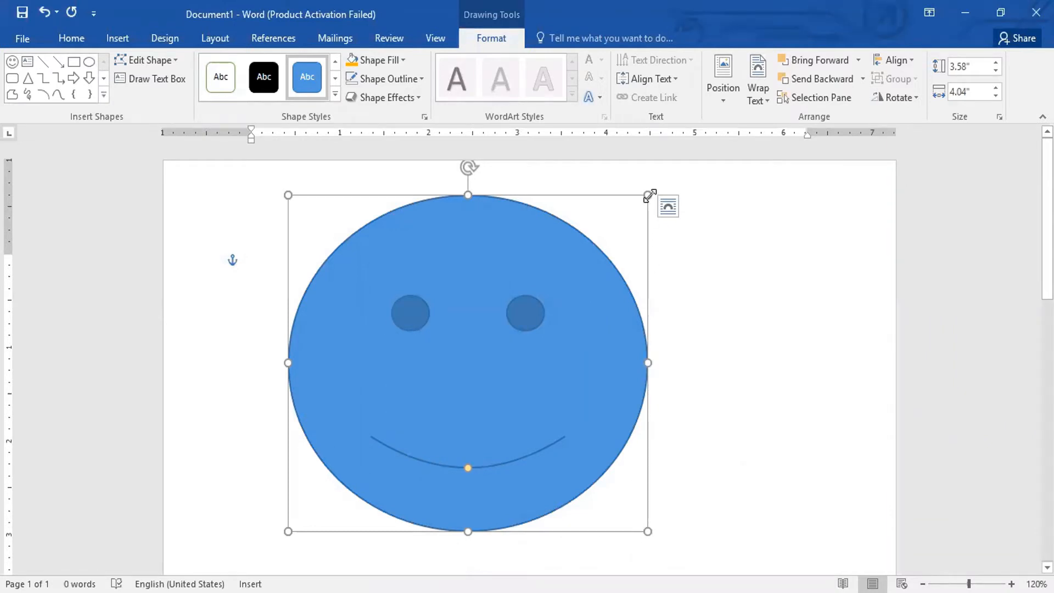
- Shrink the smiley face, try bending its smile into a frown, and undo the frown
left_click_drag(649, 195, 586, 232)
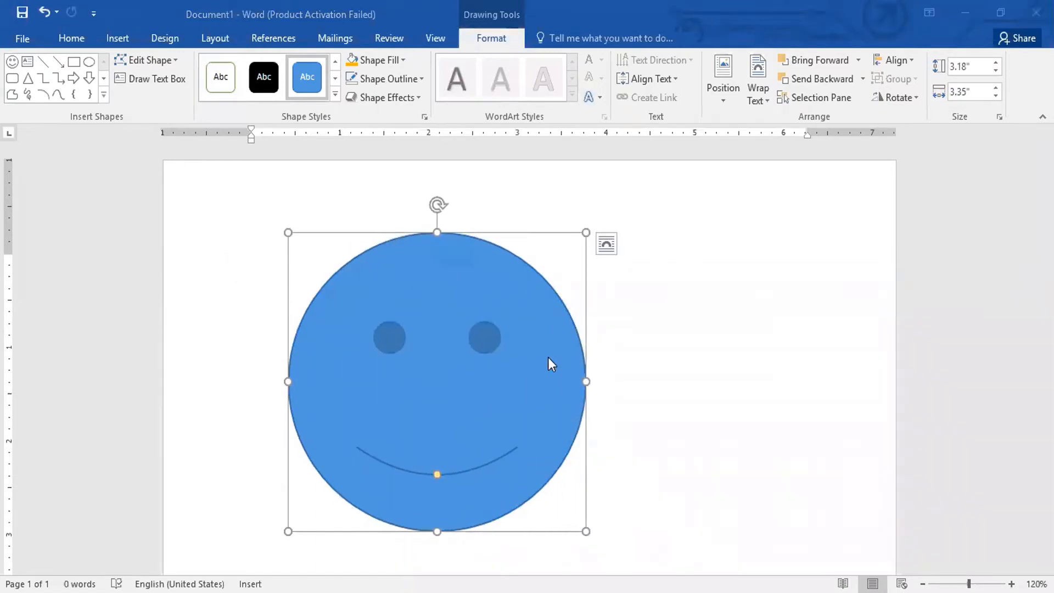
scroll(548, 357, "down", 1)
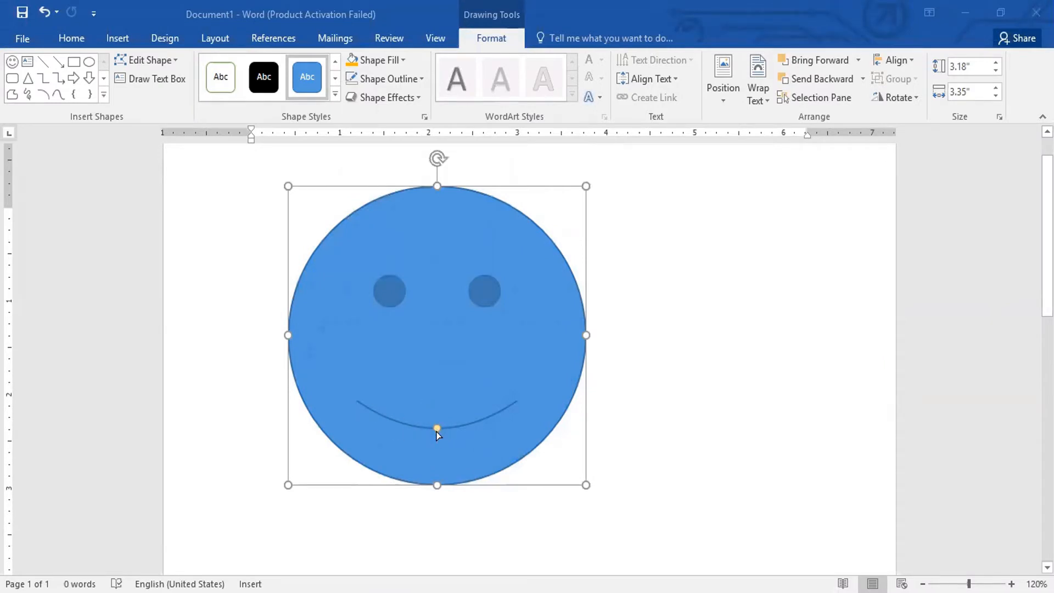
left_click_drag(438, 428, 437, 367)
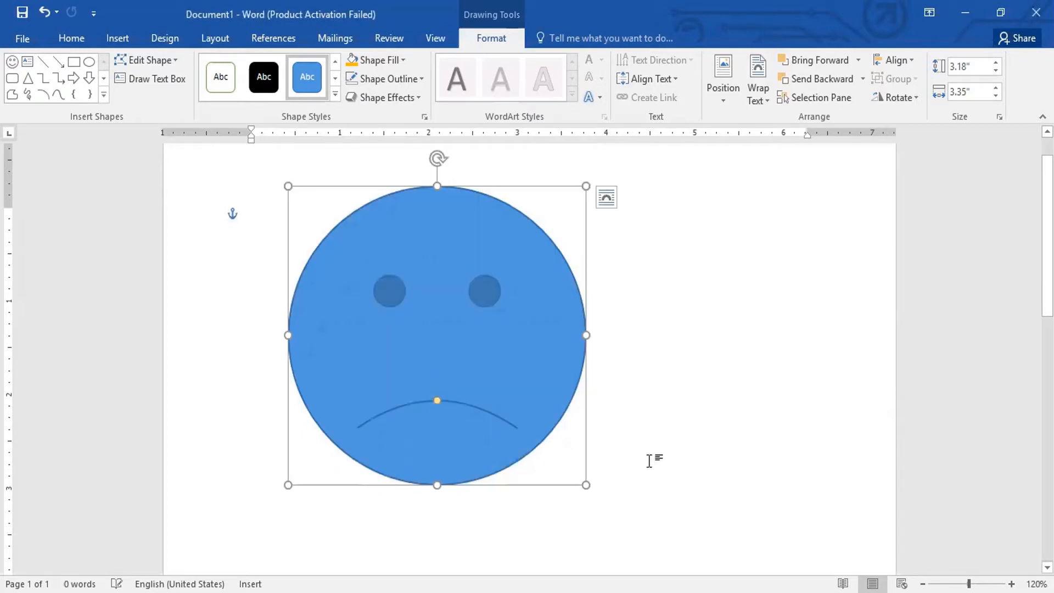
key("ctrl+z")
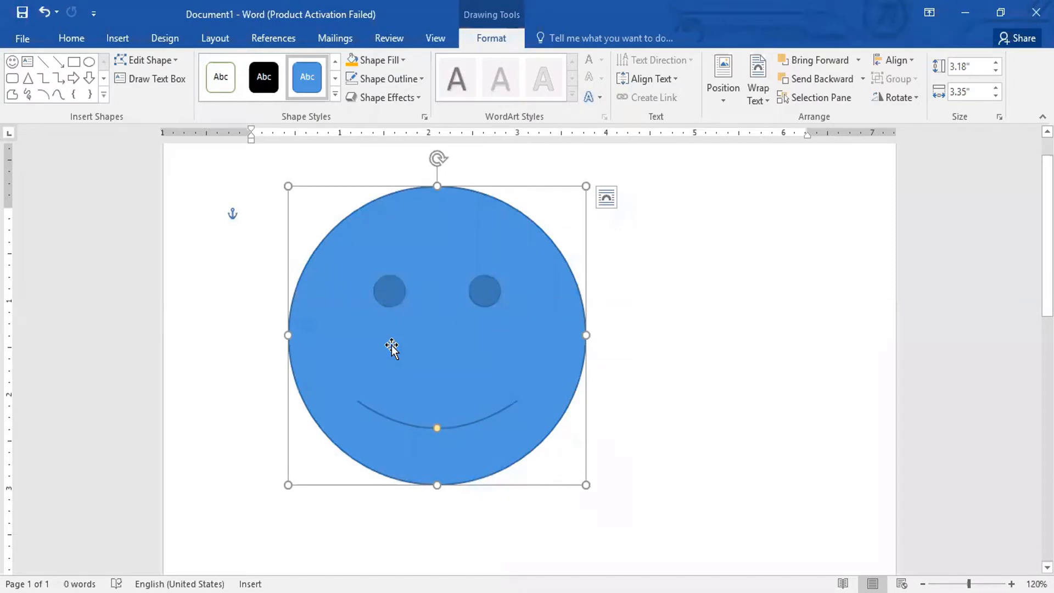
- Narrow the smiley into an oval, shrink it from its corner, and undo a stray copy
left_click(686, 291)
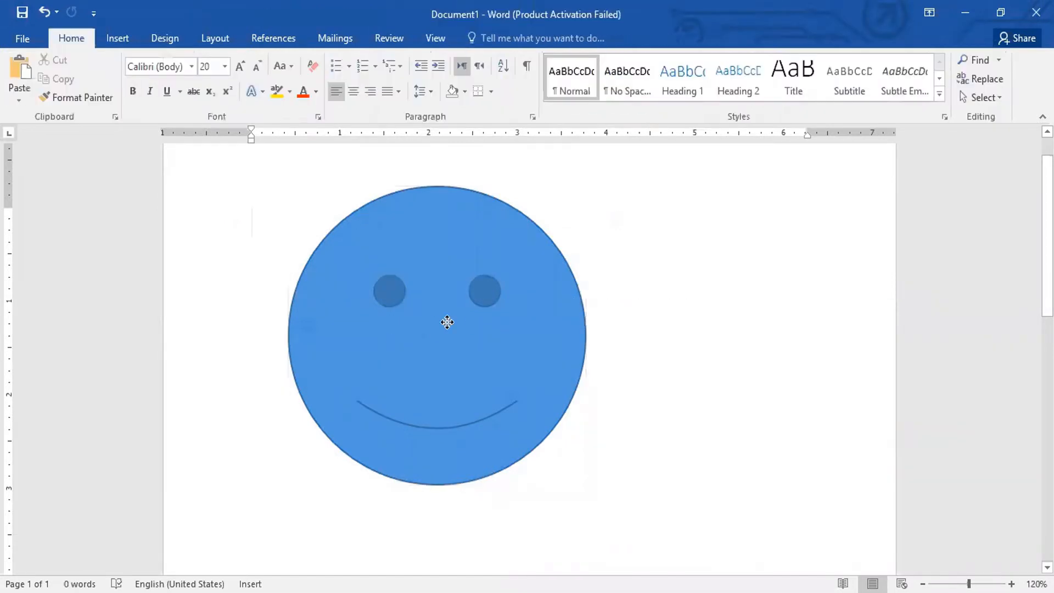
left_click(583, 335)
left_click_drag(560, 335, 596, 363)
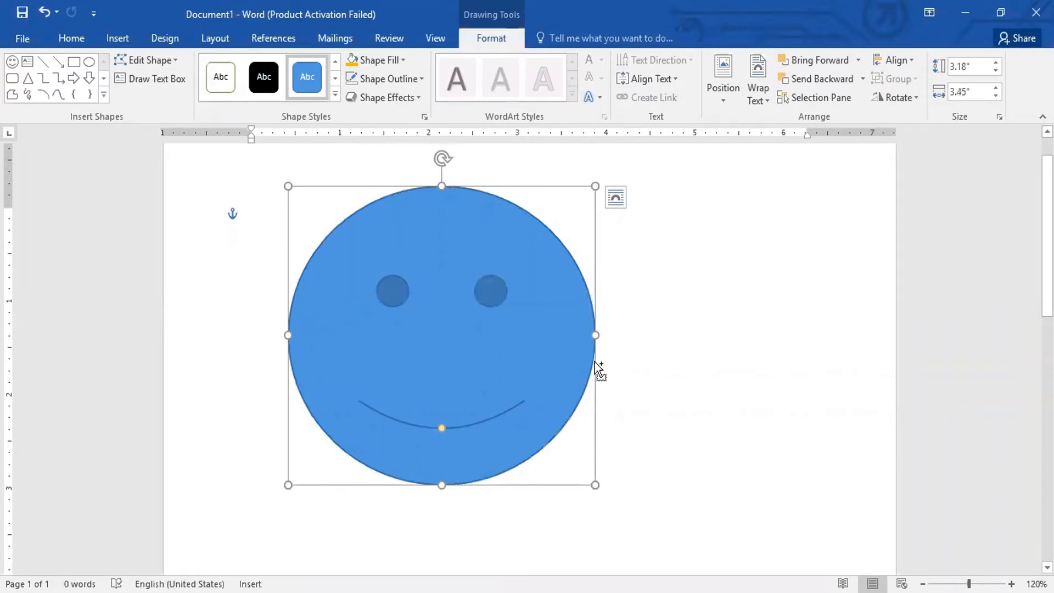
left_click_drag(593, 332, 609, 354)
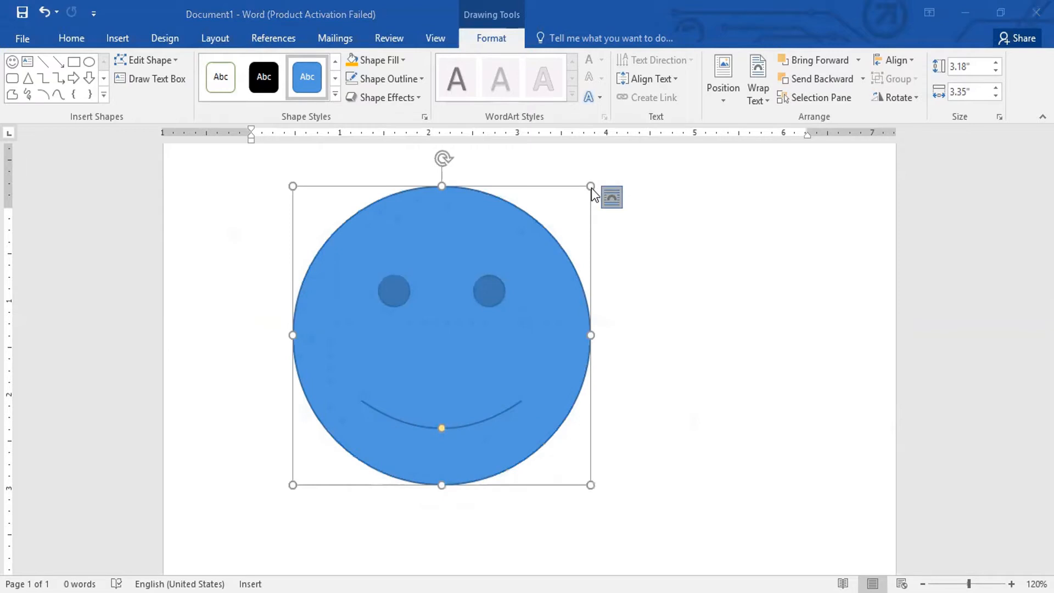
left_click_drag(592, 190, 529, 250)
left_click_drag(478, 341, 504, 343)
key("ctrl+z")
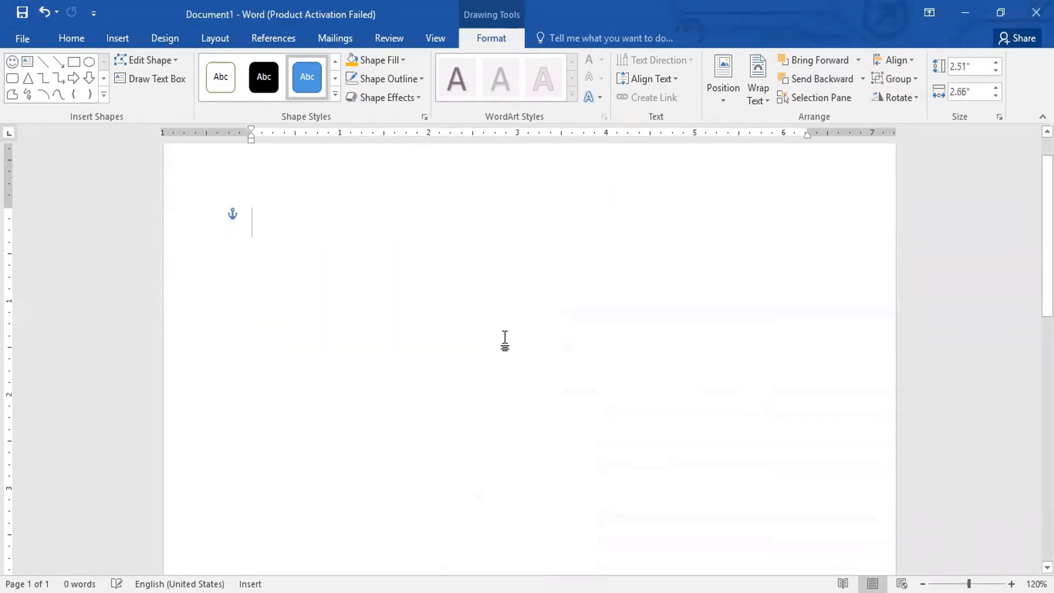
- Undo the last duplicate, then Ctrl-drag several smiley copies around the page
key("ctrl+z")
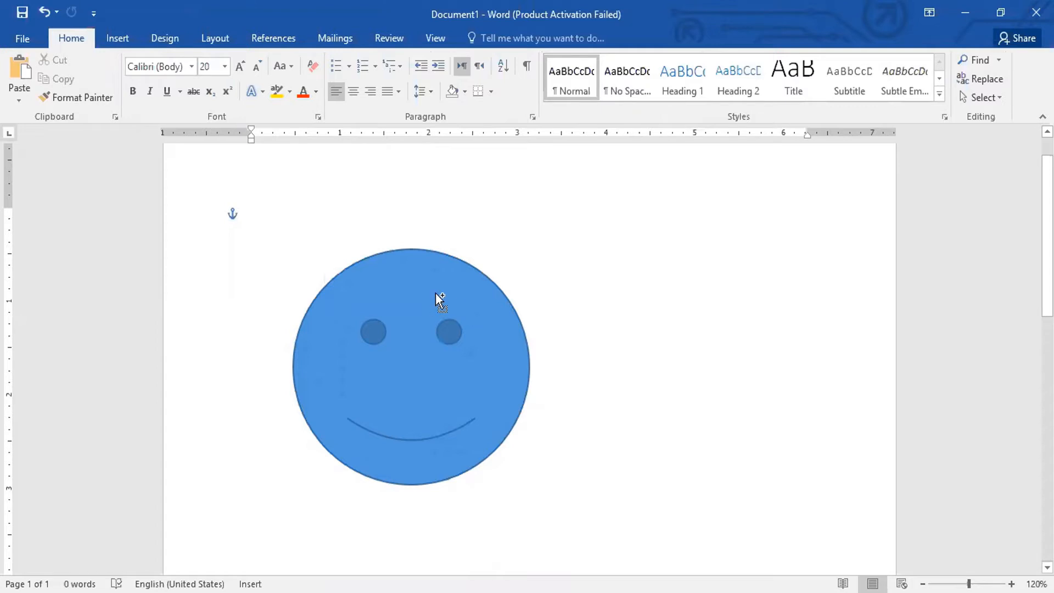
left_click_drag(436, 292, 796, 191)
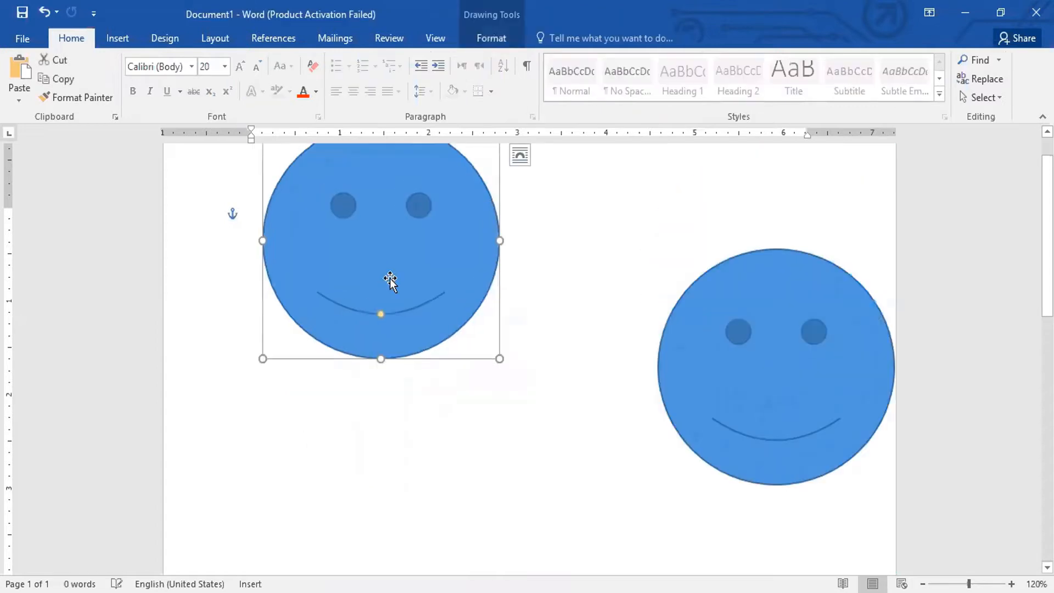
left_click_drag(390, 265, 532, 473)
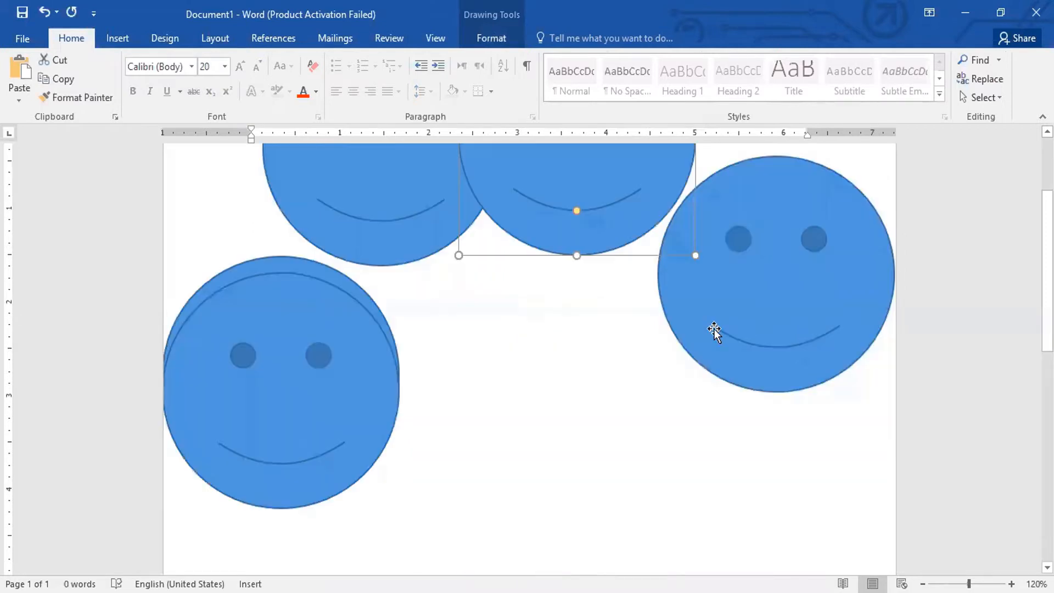
left_click_drag(781, 363, 798, 345)
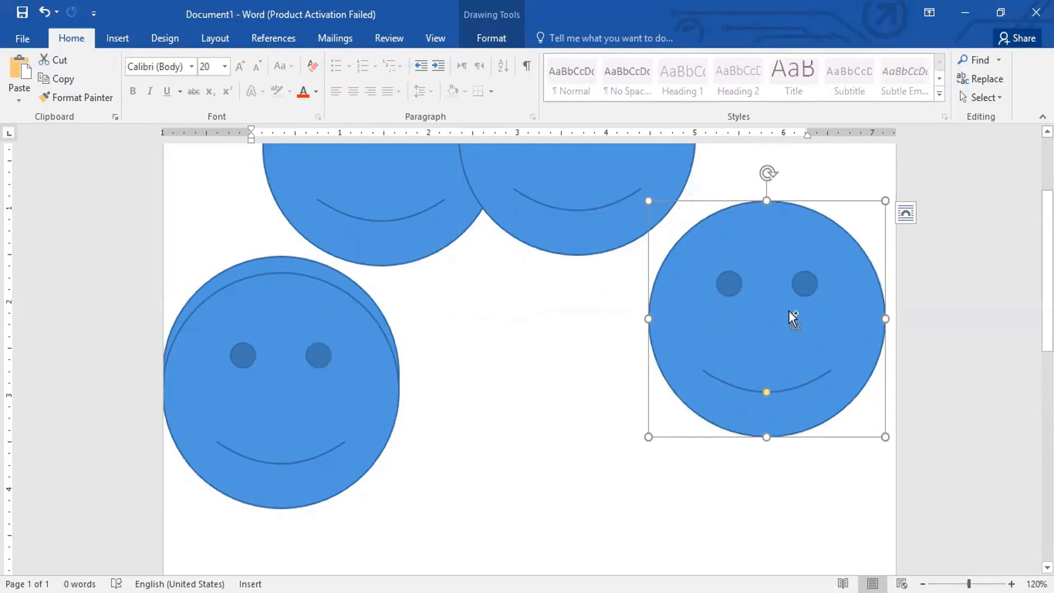
left_click_drag(790, 312, 546, 382)
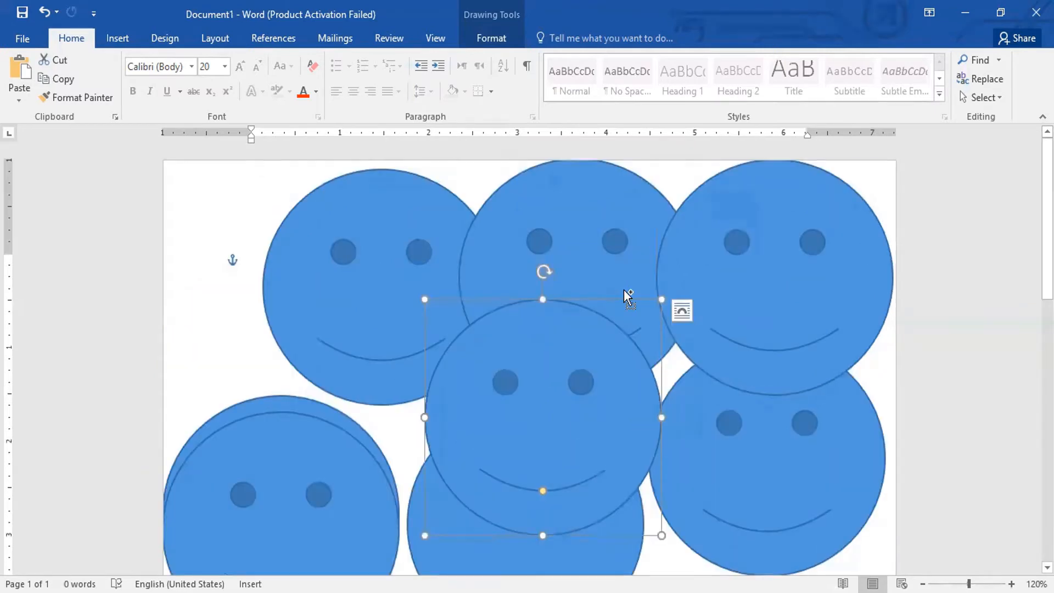
- Select everything and delete all the smiley faces to leave the page blank
key("ctrl+a")
key("Delete")
left_click(117, 38)
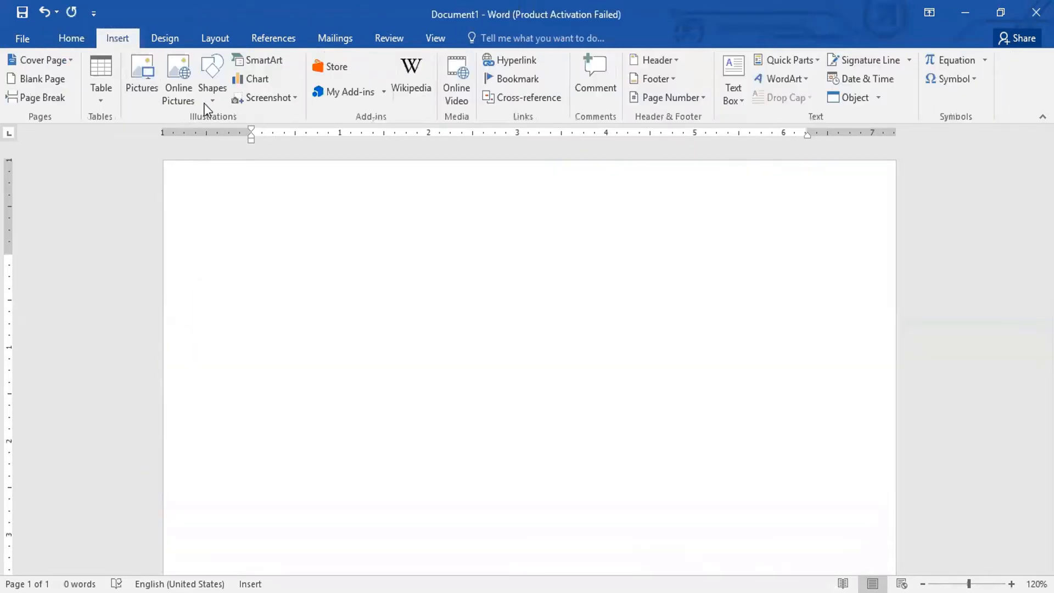
- Draw a wide blue rectangle, 1.19" by 4.11", near the top of the page
left_click(212, 77)
left_click(268, 137)
left_click_drag(278, 258, 424, 333)
mouse_move(500, 347)
left_mouse_down()
mouse_move(629, 376)
mouse_move(643, 370)
left_mouse_up()
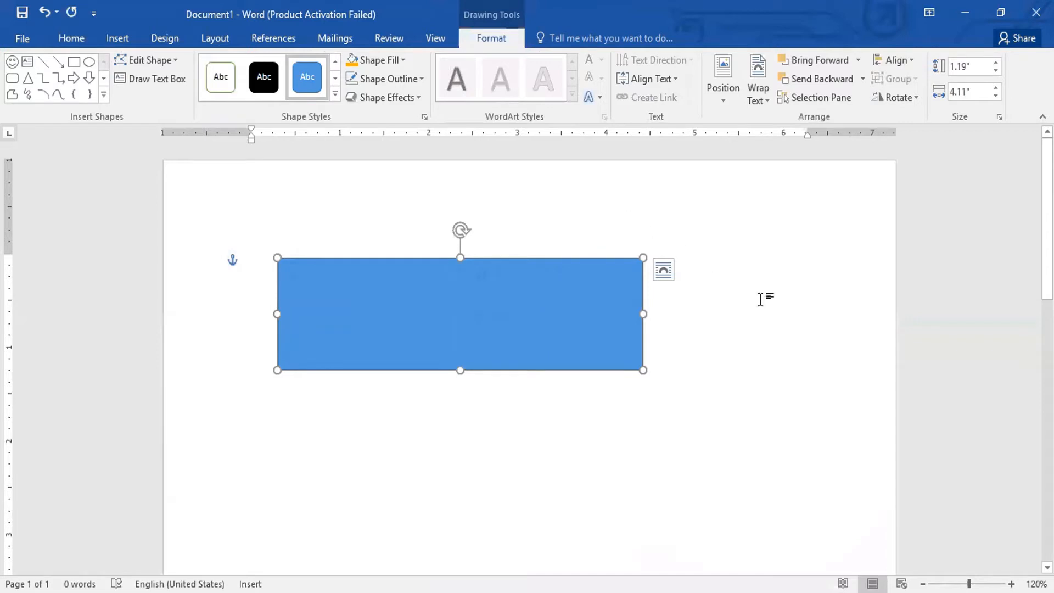
key("Escape")
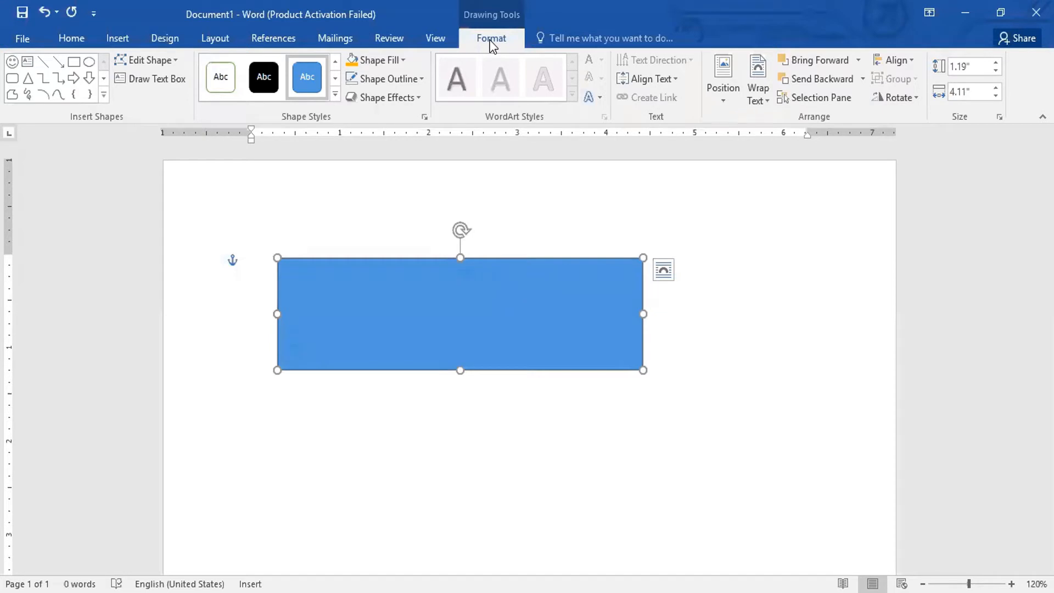
left_click(842, 329)
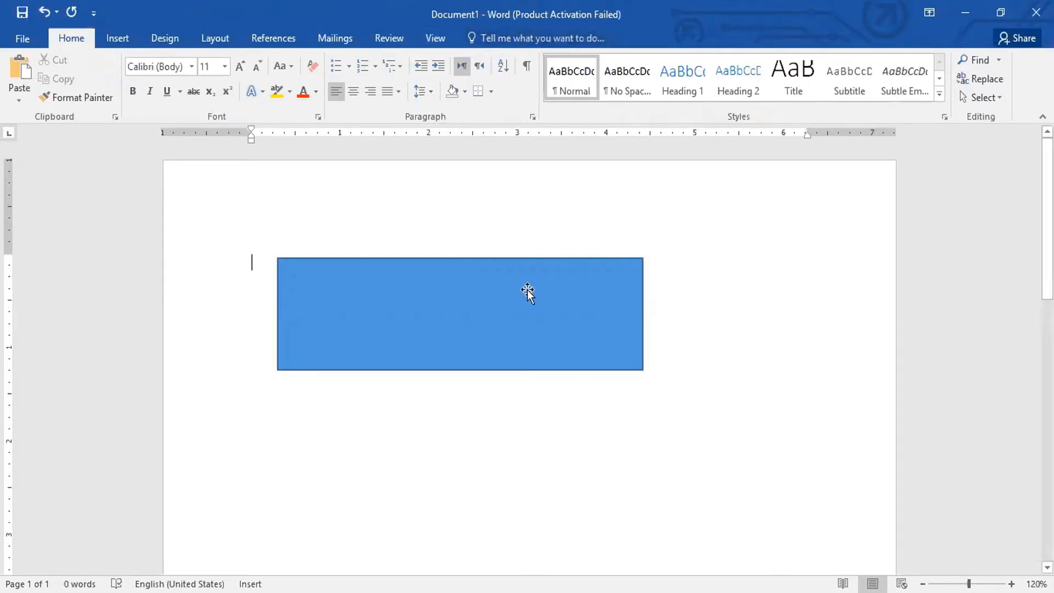
left_click(501, 315)
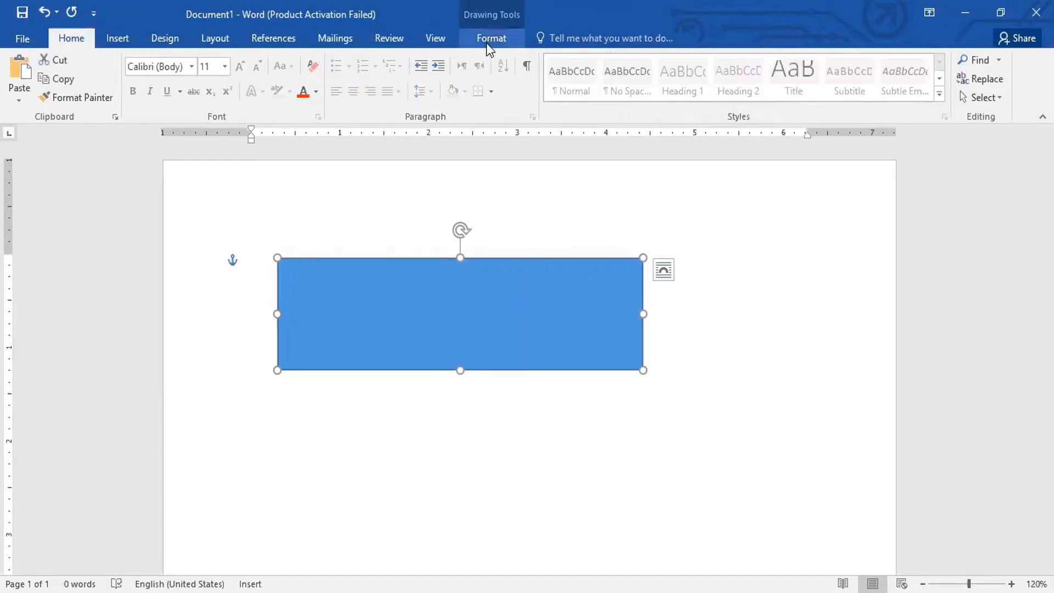
left_click(487, 38)
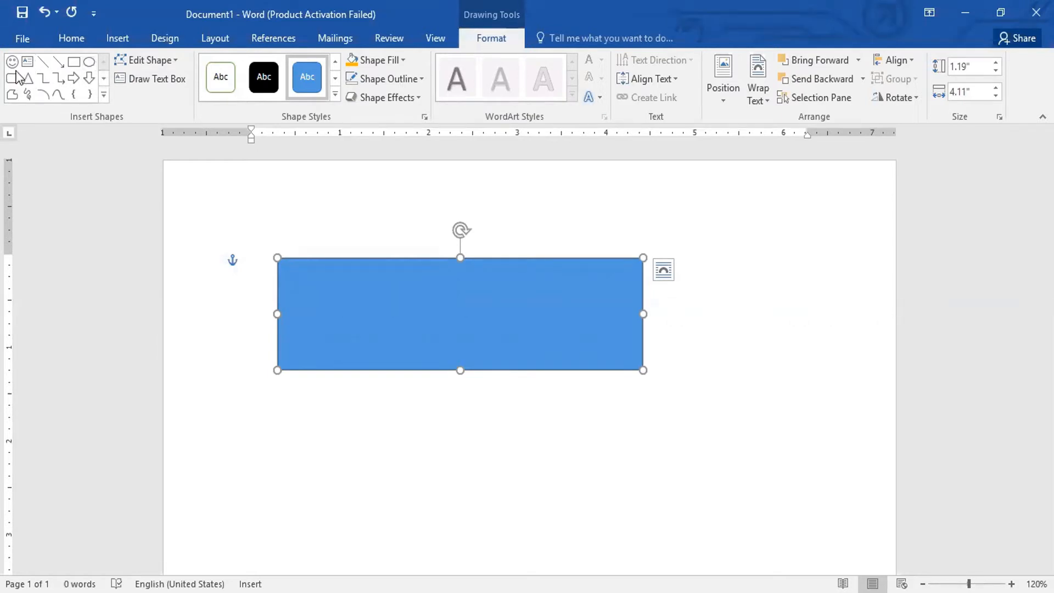
- Draw a 1.46" by 1.5" blue Down Arrow to the right of the rectangle
left_click(88, 79)
left_click_drag(700, 250, 835, 388)
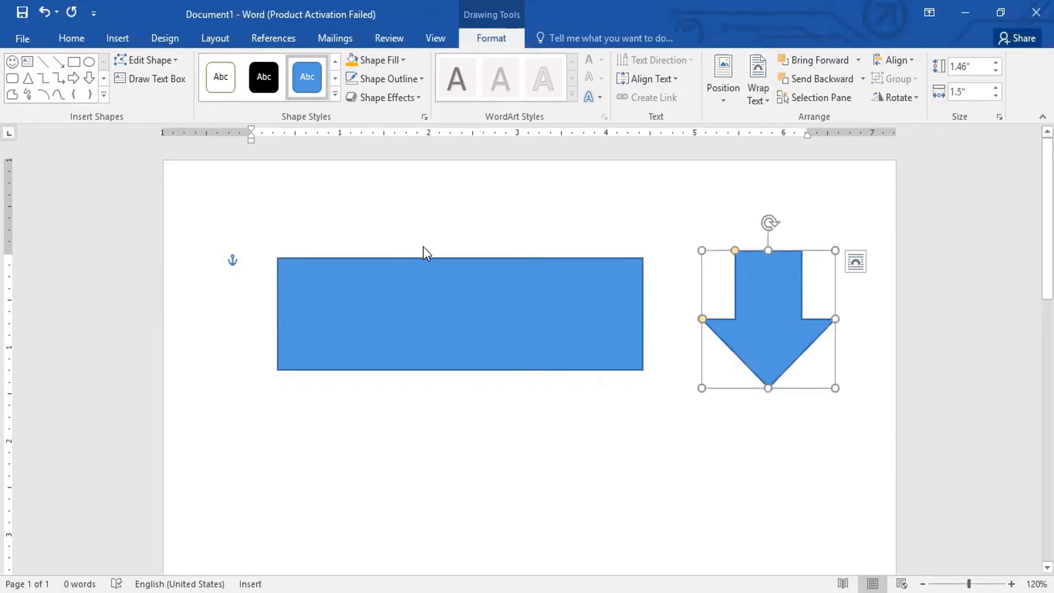
left_click(370, 273)
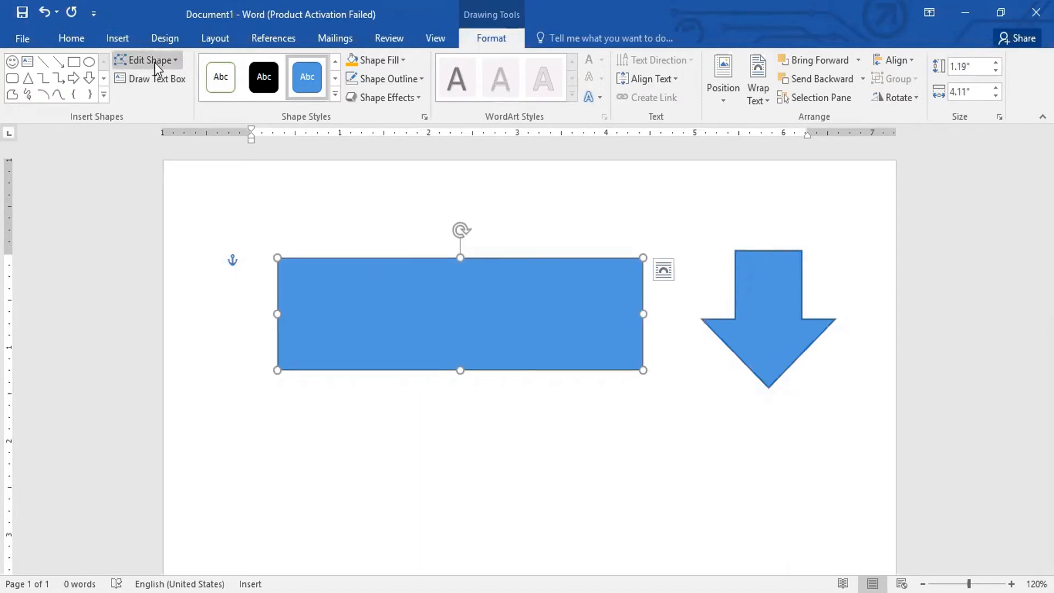
- Browse the rectangle's Edit Shape options without applying any change
left_click(172, 61)
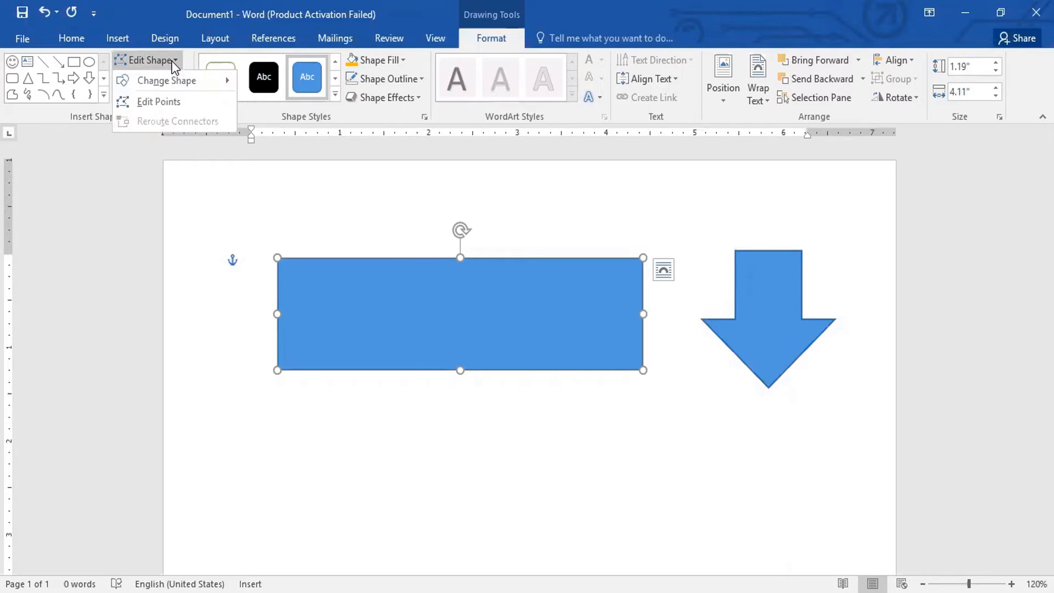
mouse_move(169, 78)
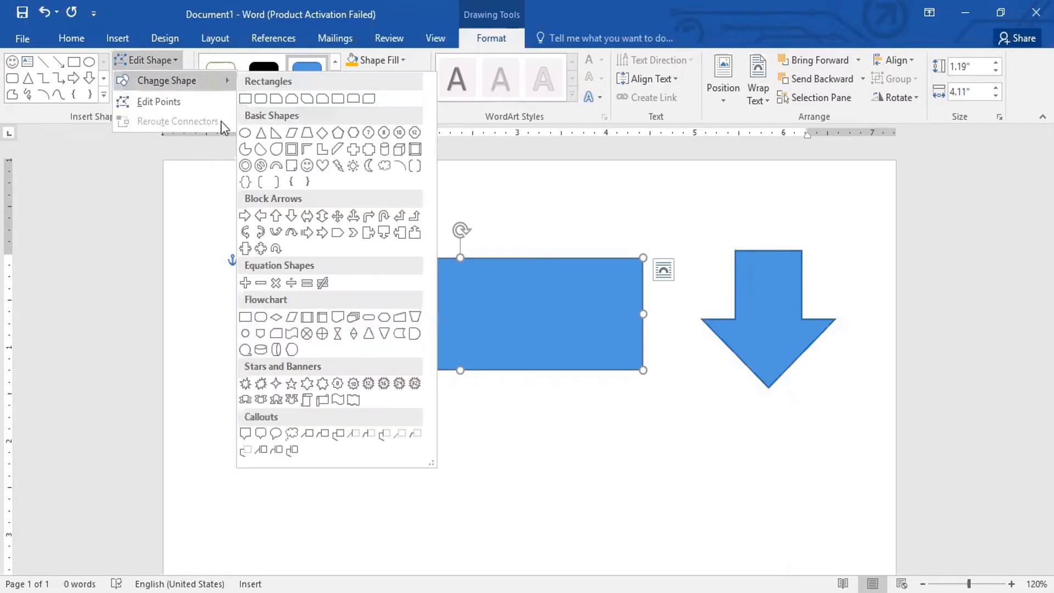
left_click(460, 325)
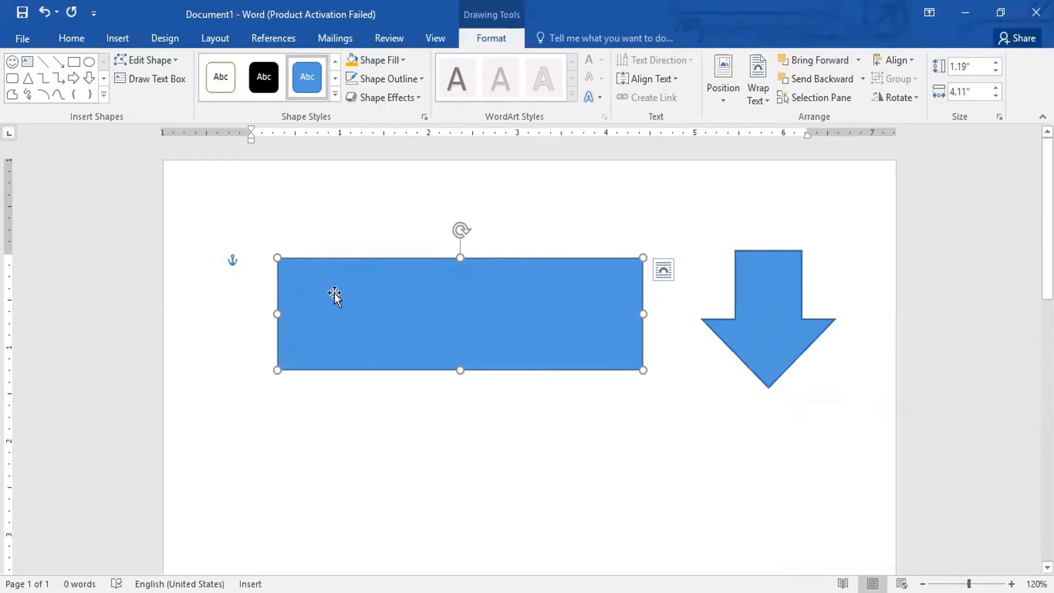
left_click(175, 62)
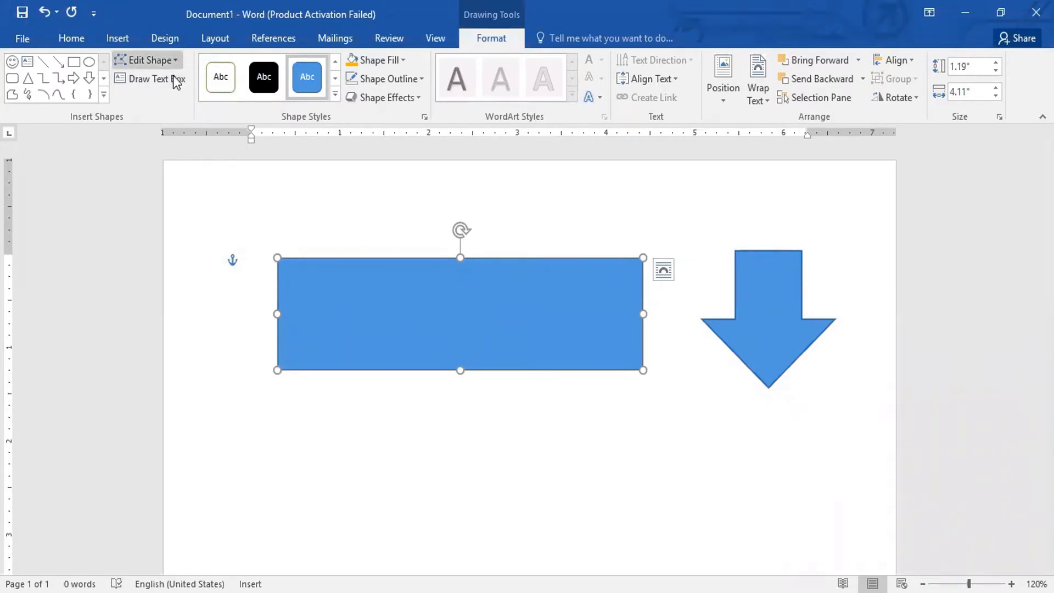
- Change the rectangle into an oval, then undo it back to a rectangle
mouse_move(175, 84)
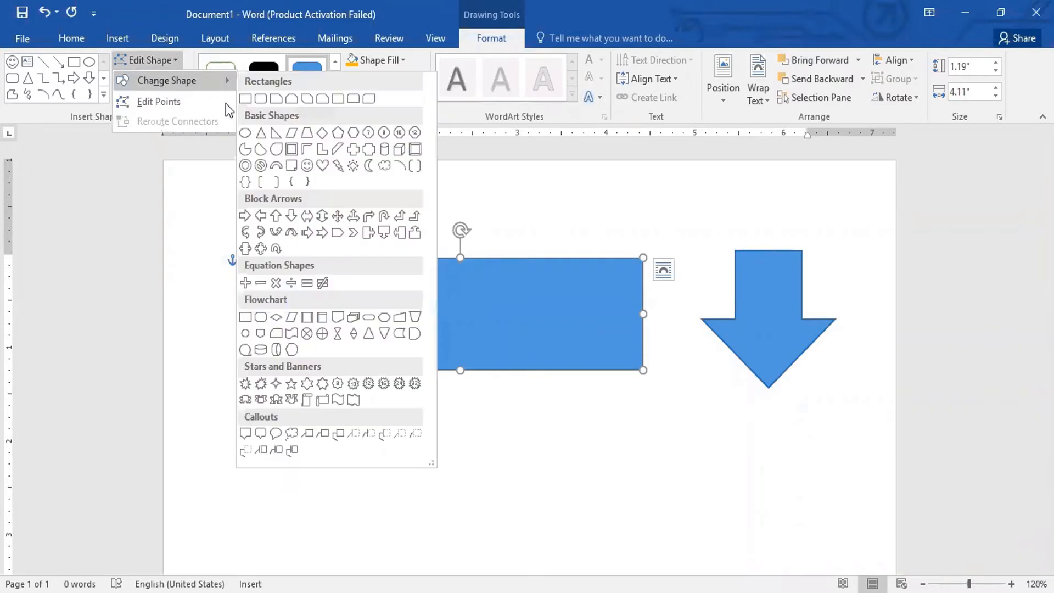
left_click(245, 133)
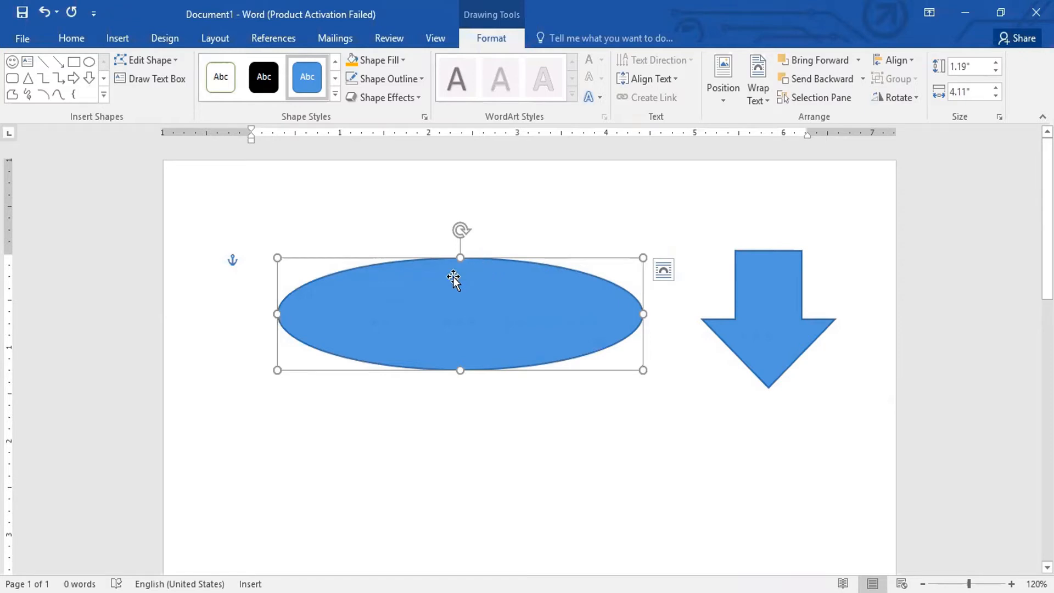
key("ctrl+z")
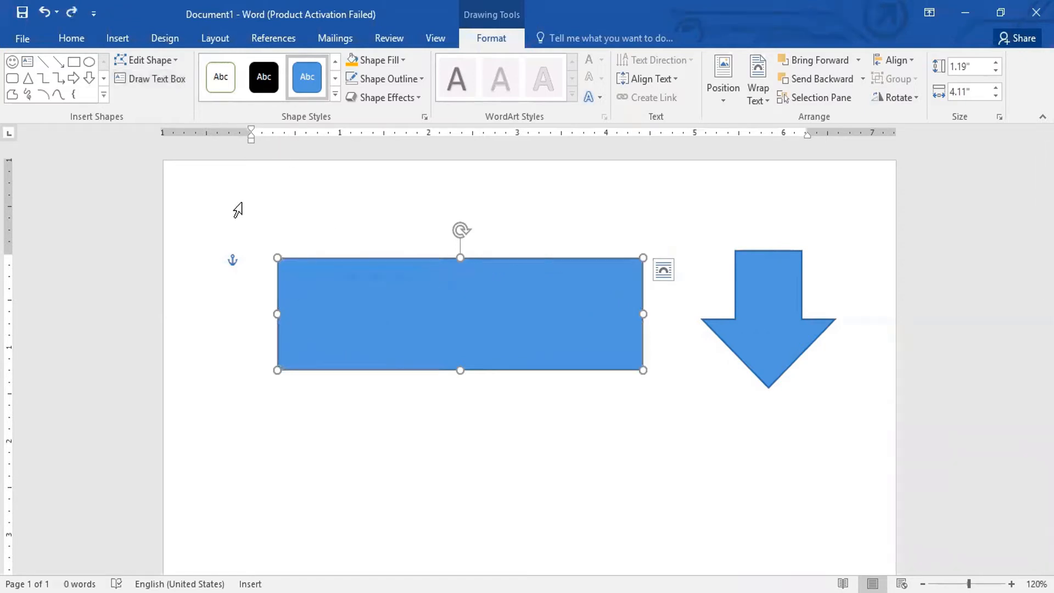
- Put the rectangle into Edit Points mode to expose its corner vertices
left_click(170, 66)
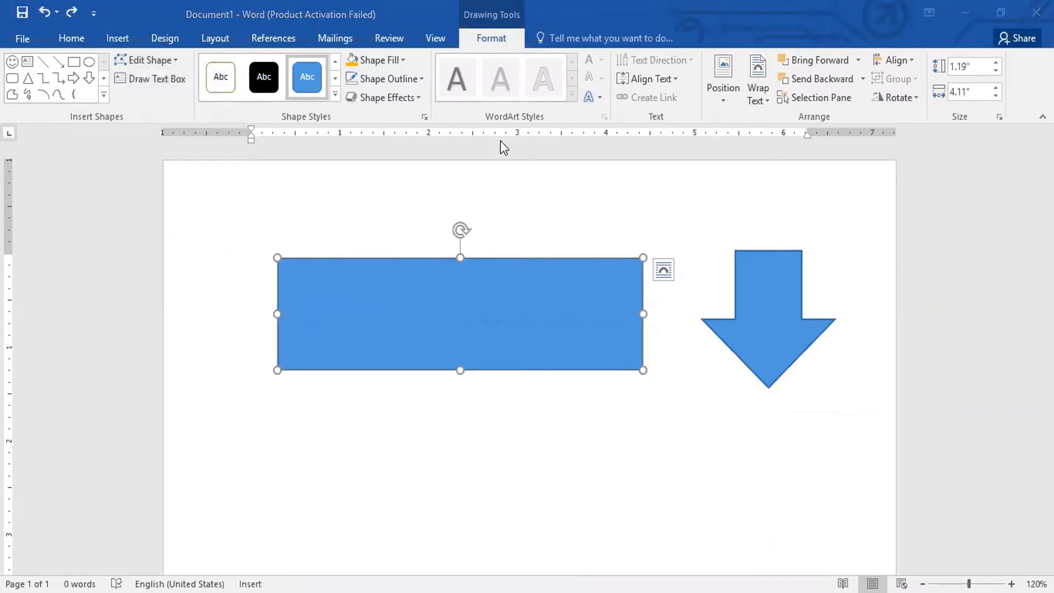
left_click(166, 62)
left_click(159, 101)
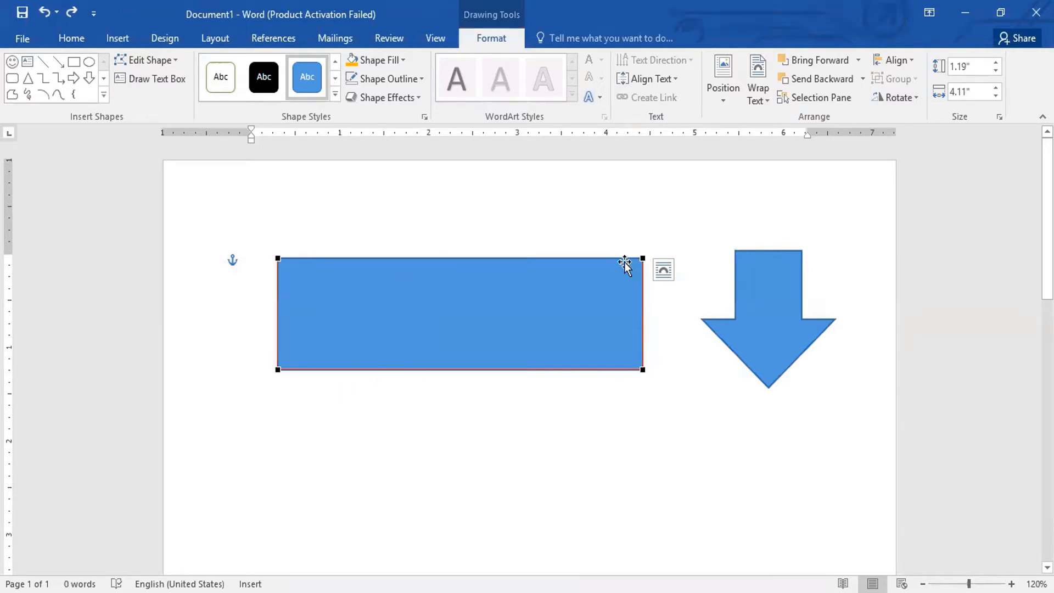
left_click(642, 258)
left_click_drag(642, 258, 619, 270)
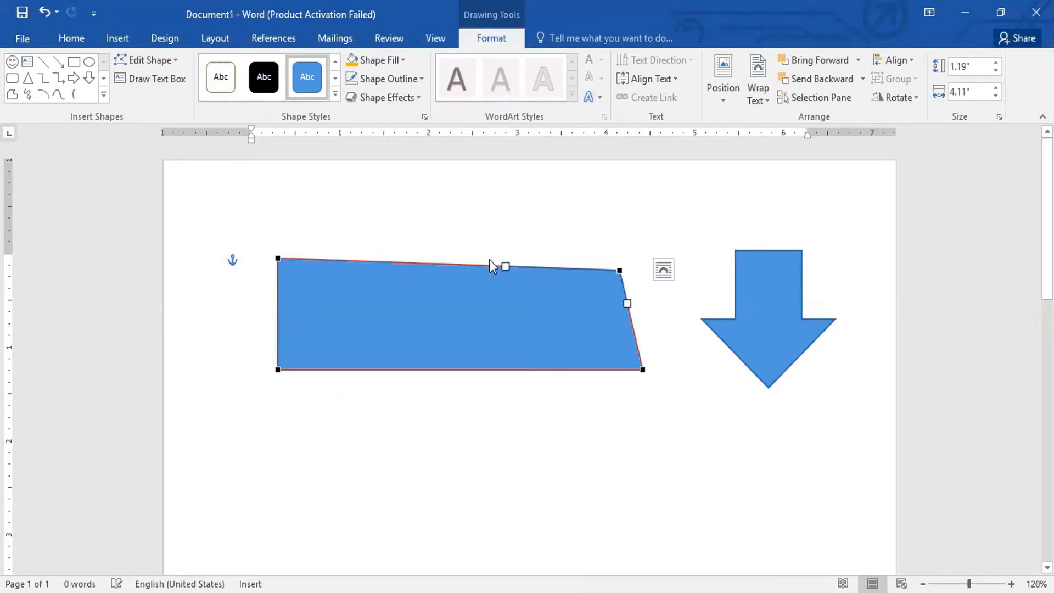
left_click_drag(502, 266, 479, 211)
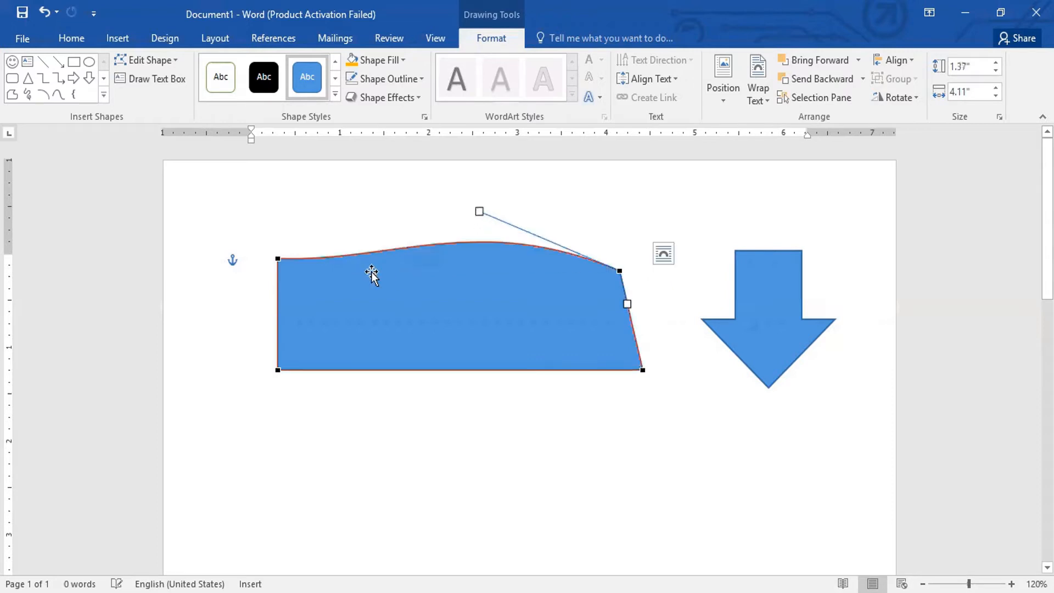
left_click_drag(274, 258, 318, 217)
left_click_drag(429, 222, 413, 310)
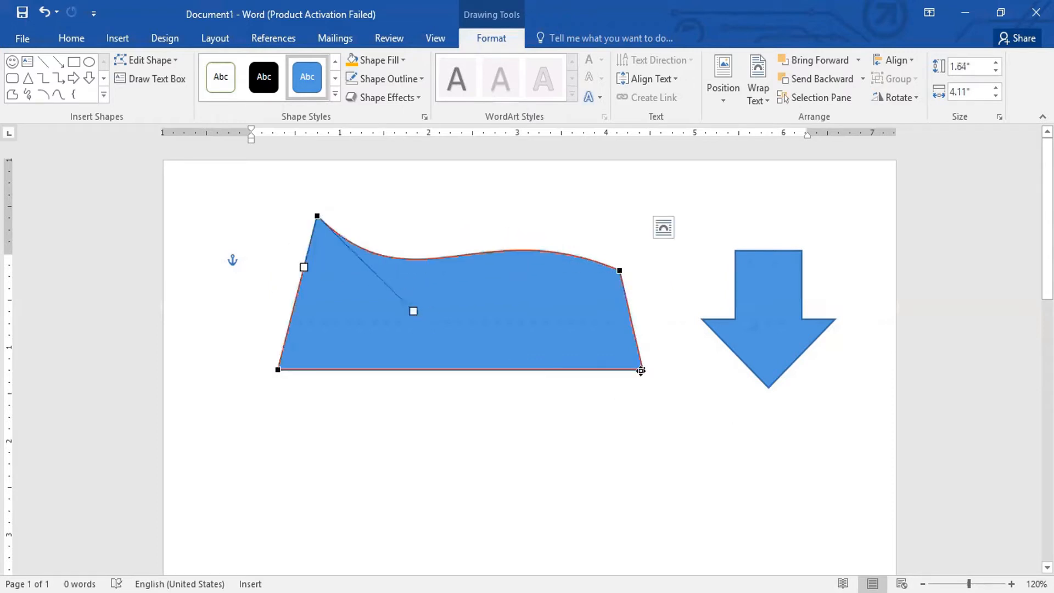
left_click_drag(642, 370, 595, 309)
left_click_drag(483, 325, 348, 356)
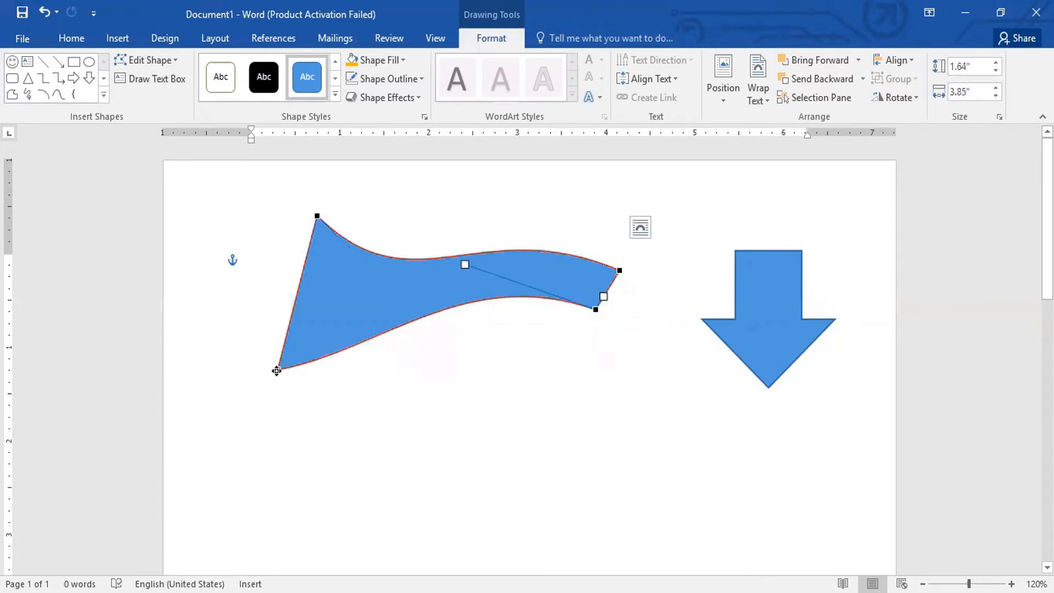
left_click_drag(277, 371, 282, 366)
left_click_drag(389, 346, 370, 441)
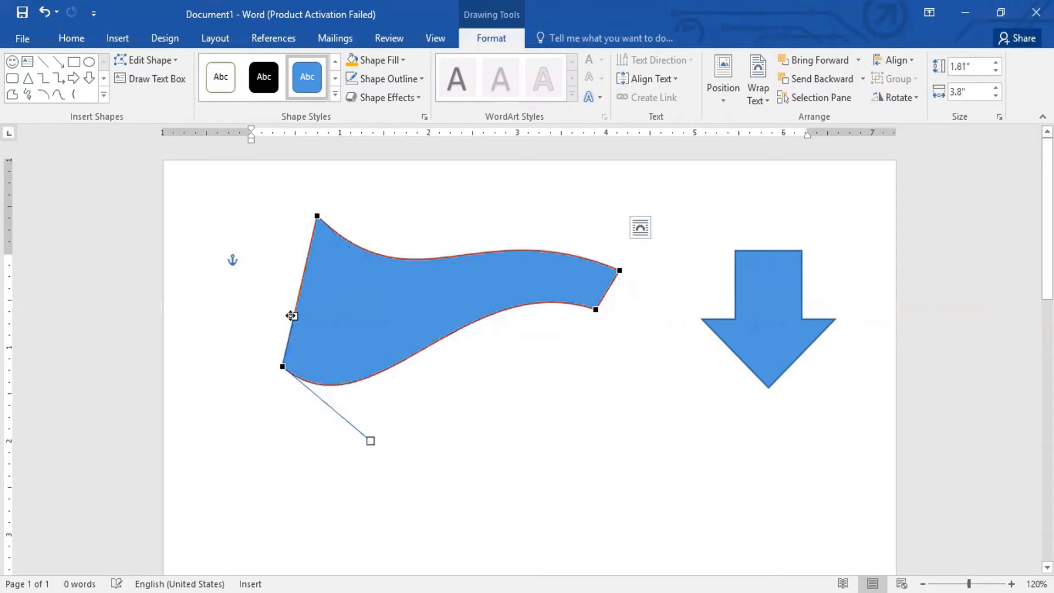
left_click_drag(291, 316, 248, 279)
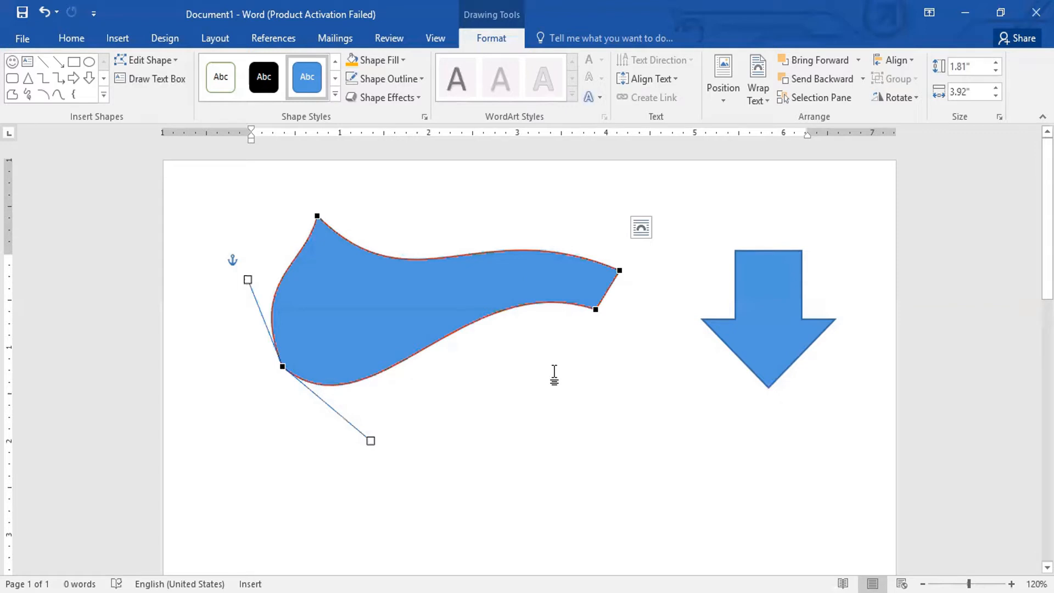
key("ctrl+z")
key("ctrl+z")
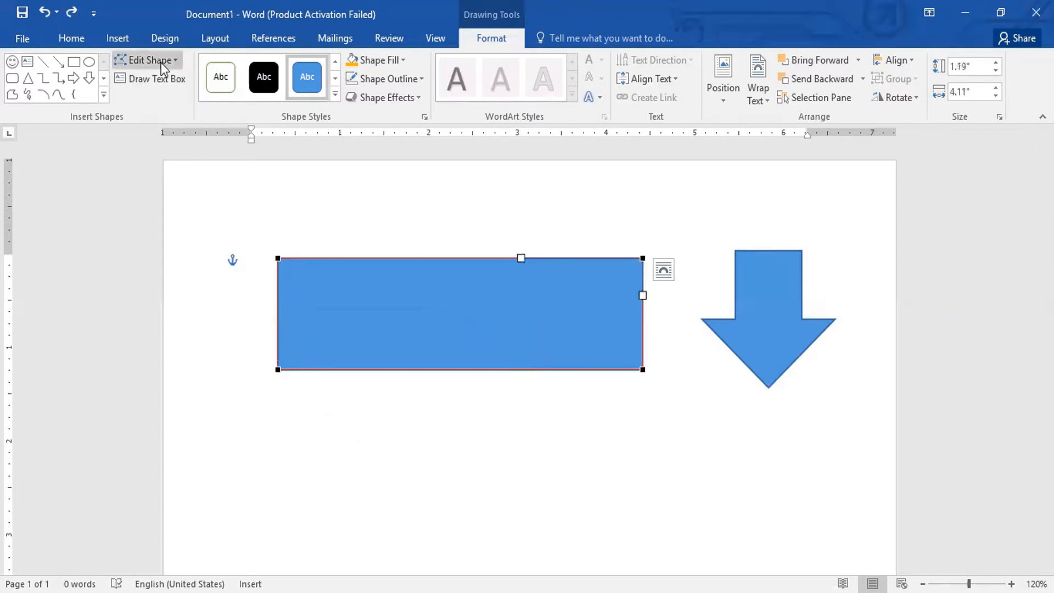
- Drag the rectangle's top-right vertex in Edit Points, then undo back to the 2.6" by 1.22" rectangle
left_click(169, 62)
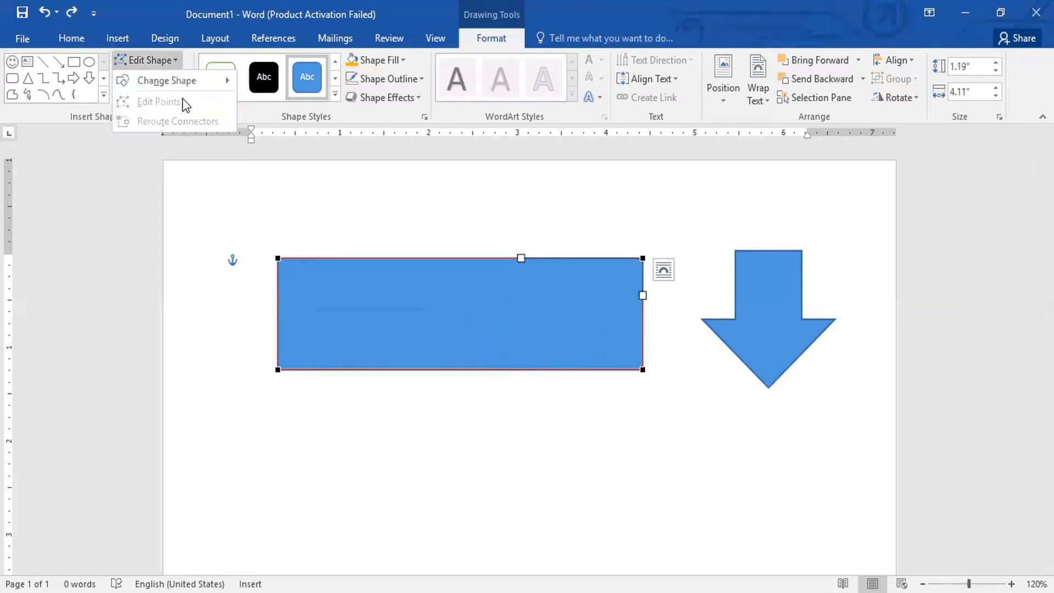
left_click(585, 305)
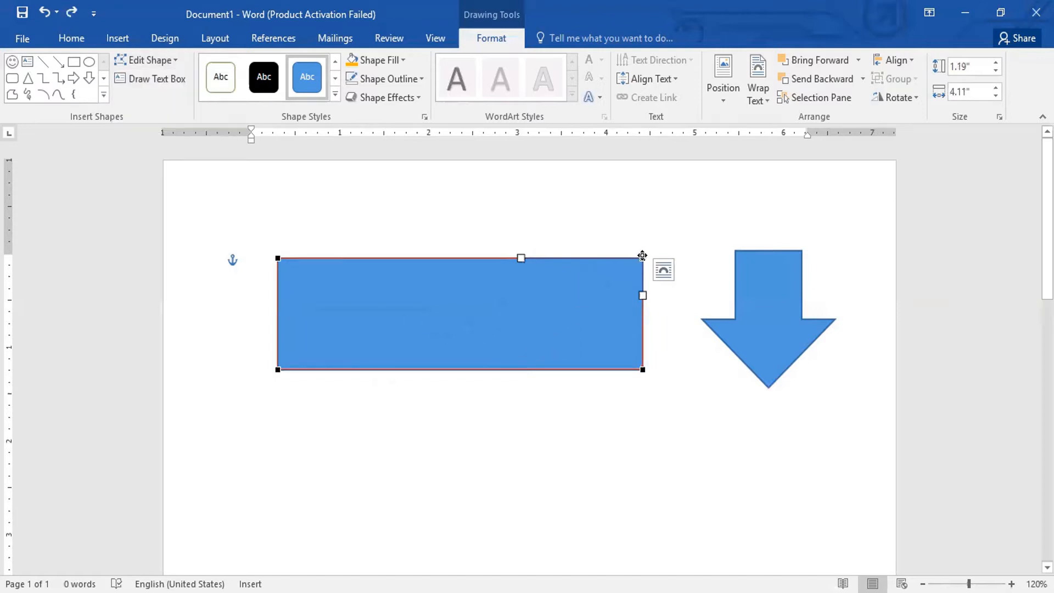
left_click(380, 292)
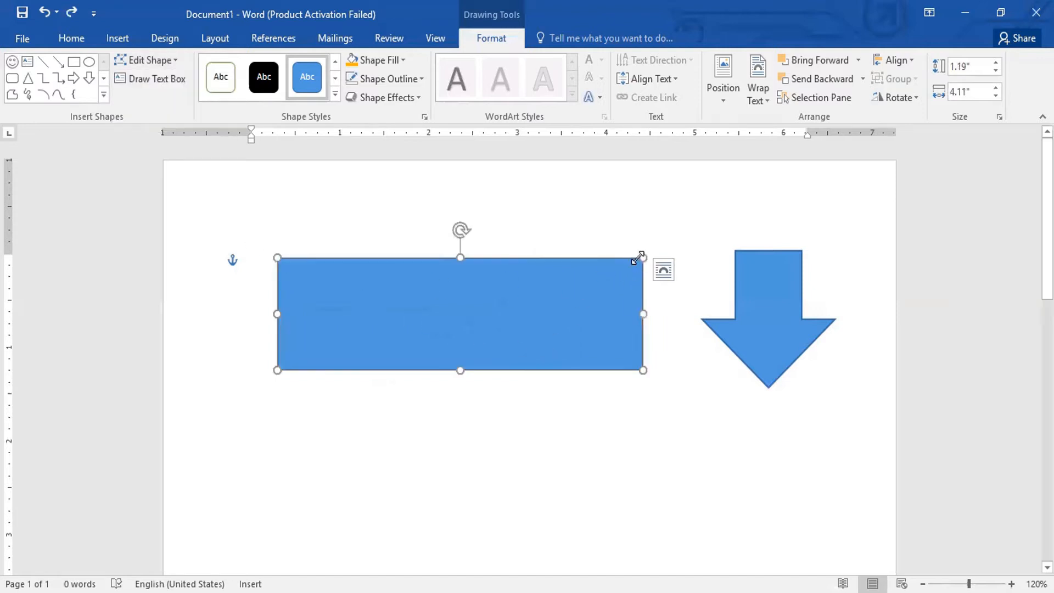
left_click(148, 61)
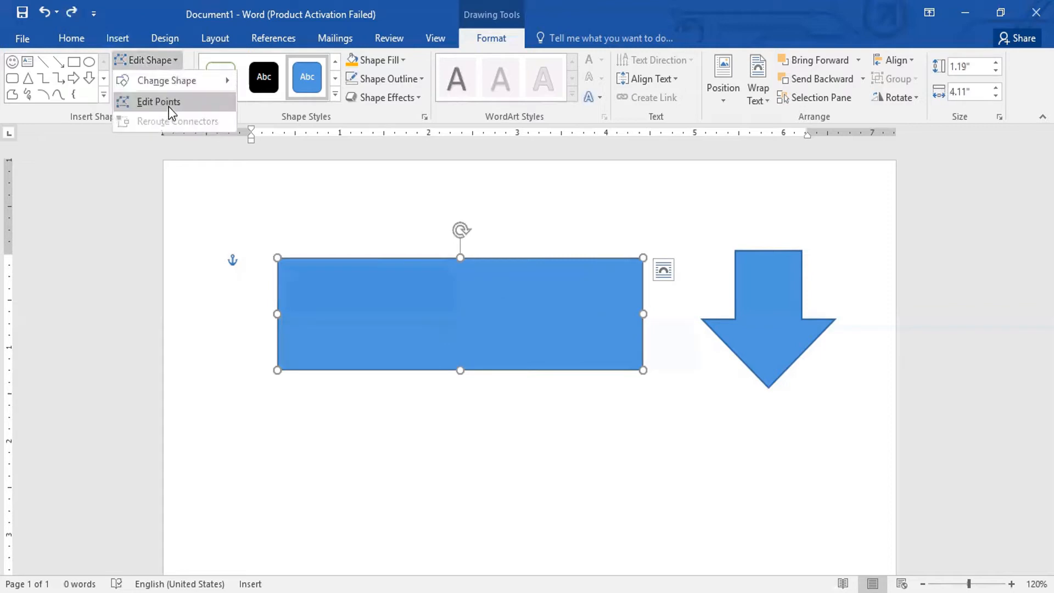
left_click(159, 102)
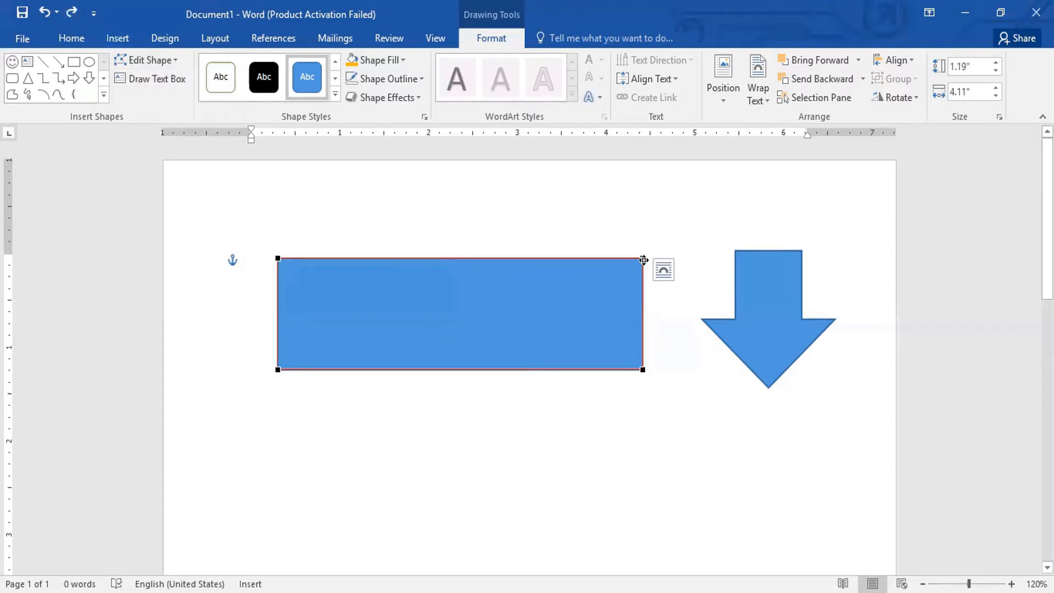
left_click_drag(640, 254, 615, 213)
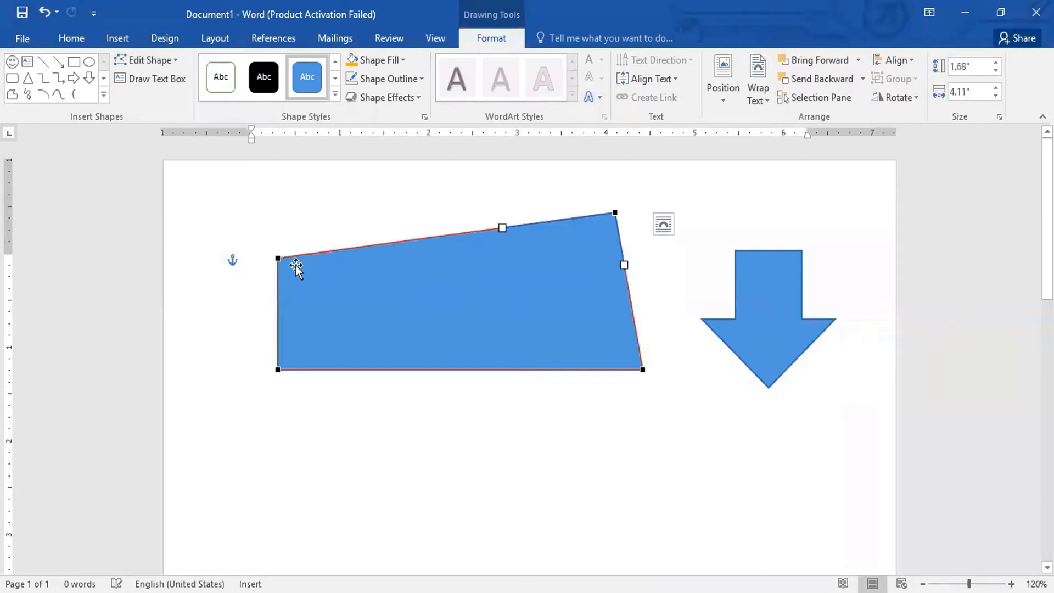
key("ctrl+z")
key("ctrl+z")
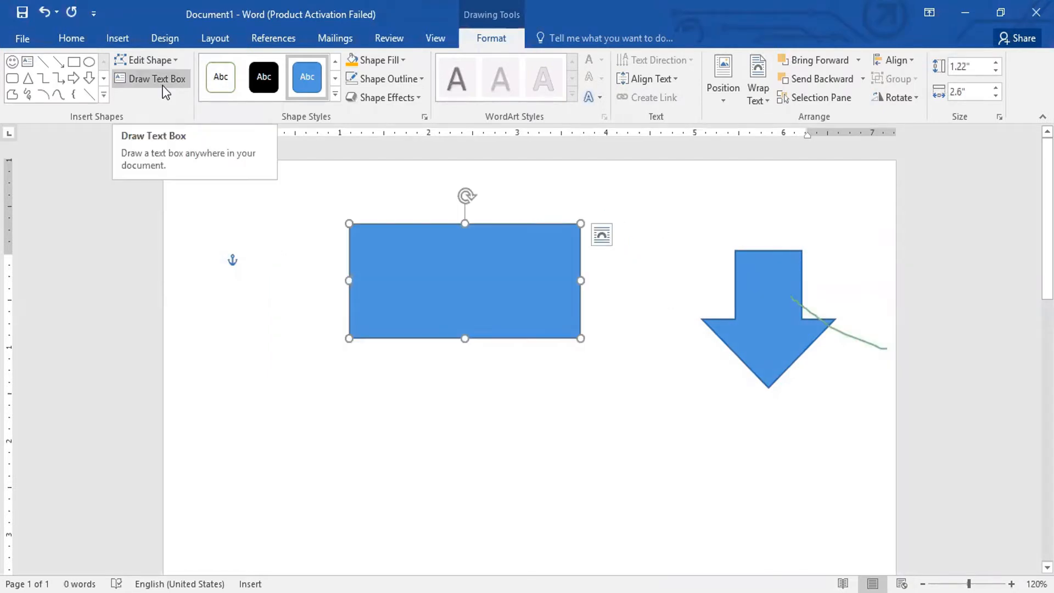
left_click(113, 36)
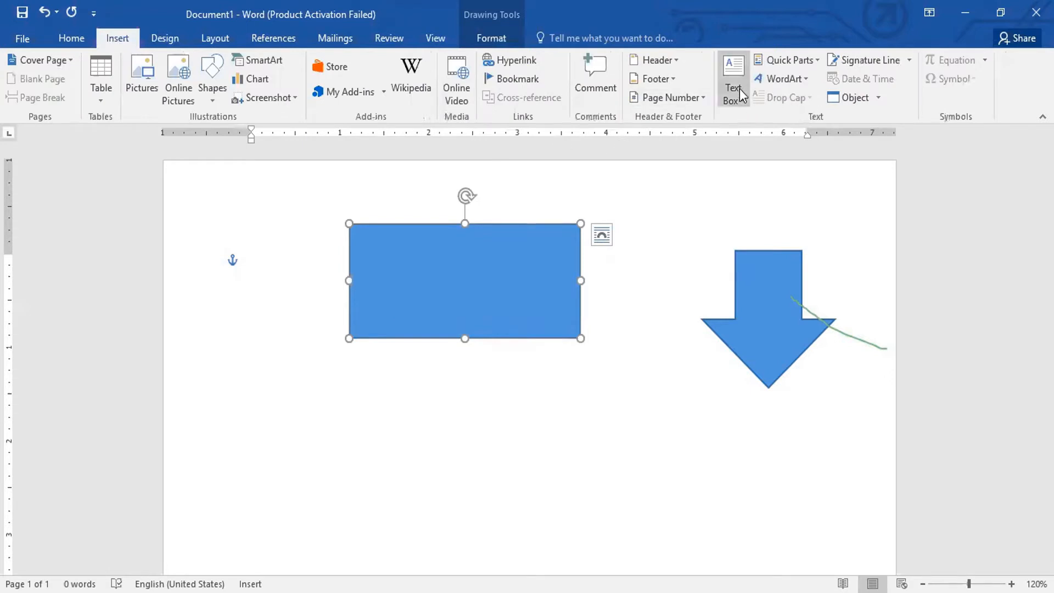
left_click(490, 38)
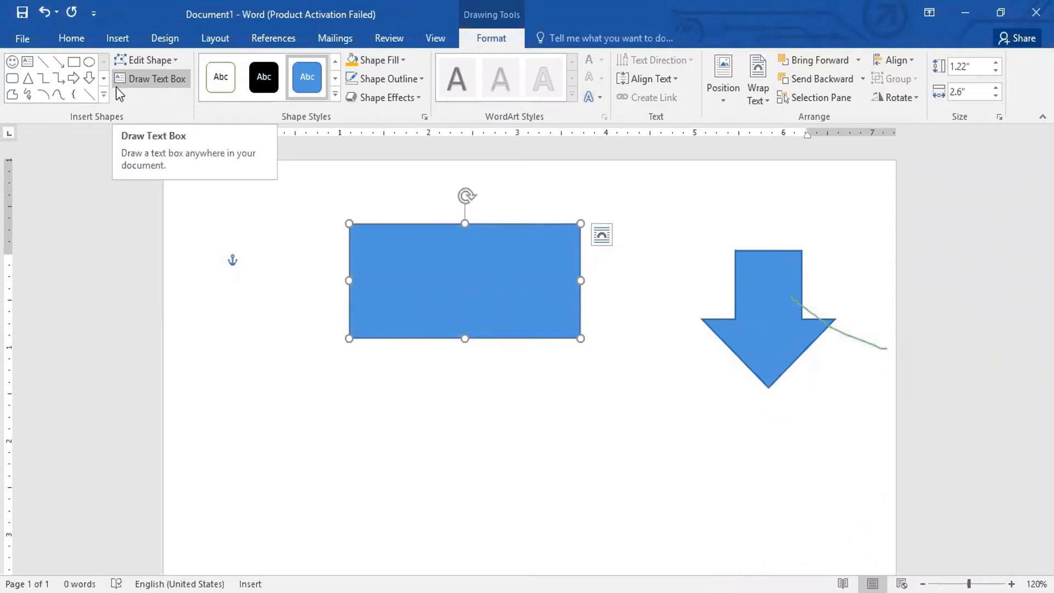
left_click(148, 78)
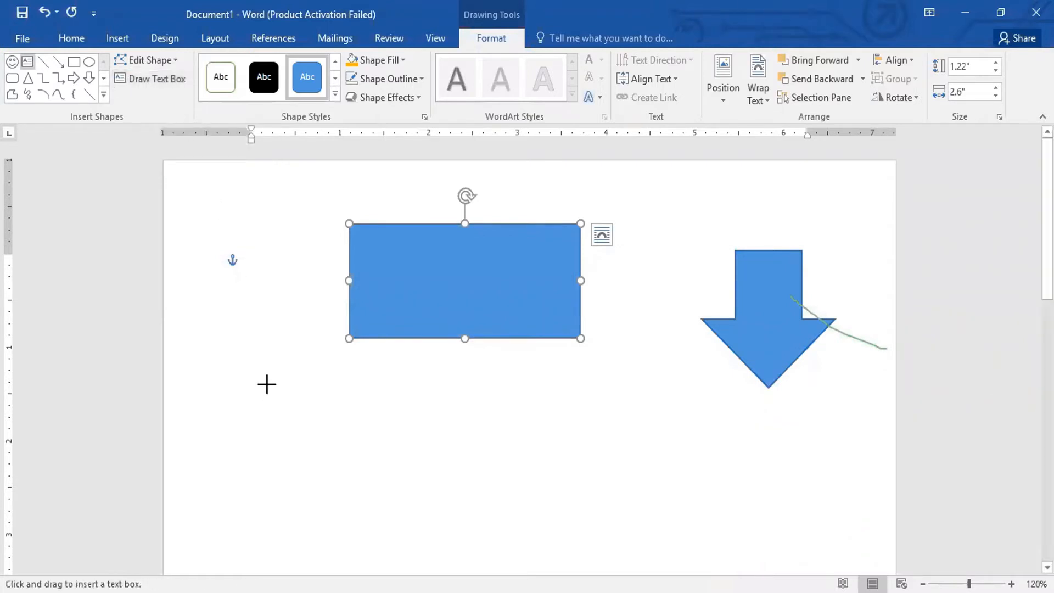
left_click_drag(196, 333, 290, 407)
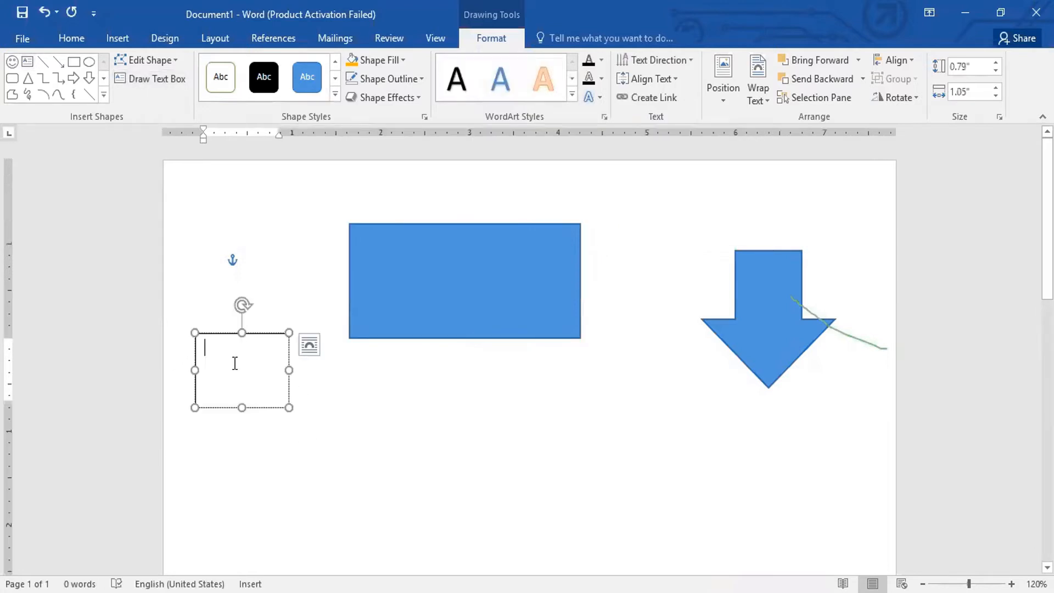
type("afsdfsdafsadf dsafdsafasdf")
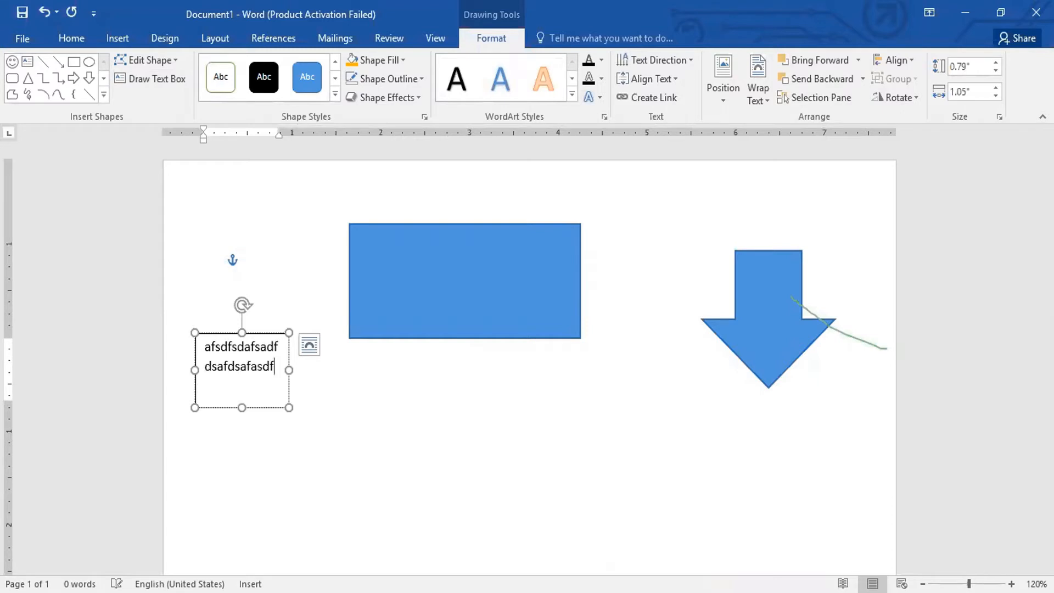
type(" asdfdsafdasf")
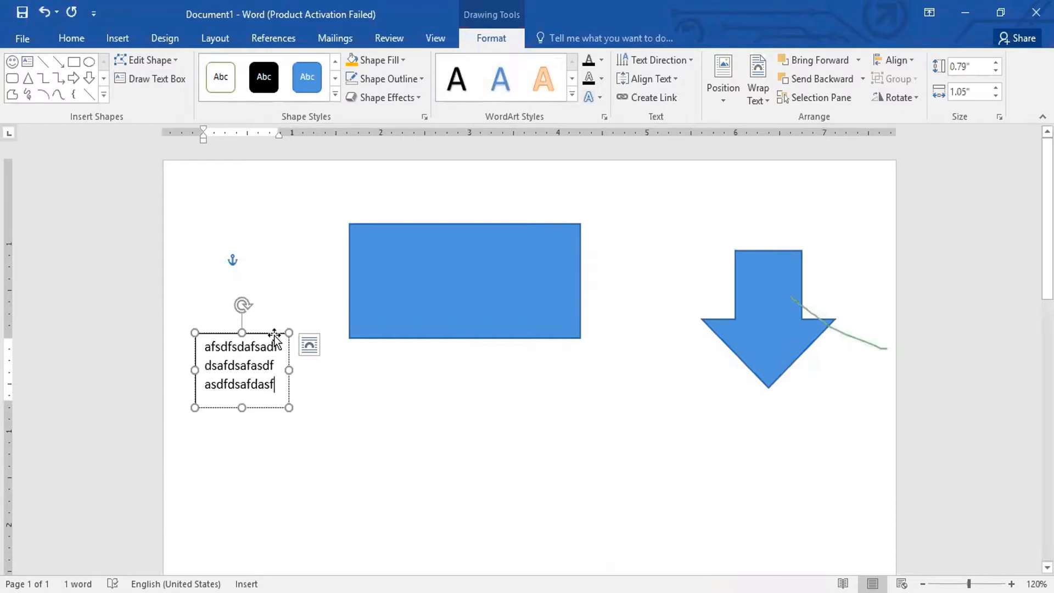
left_click_drag(275, 336, 304, 333)
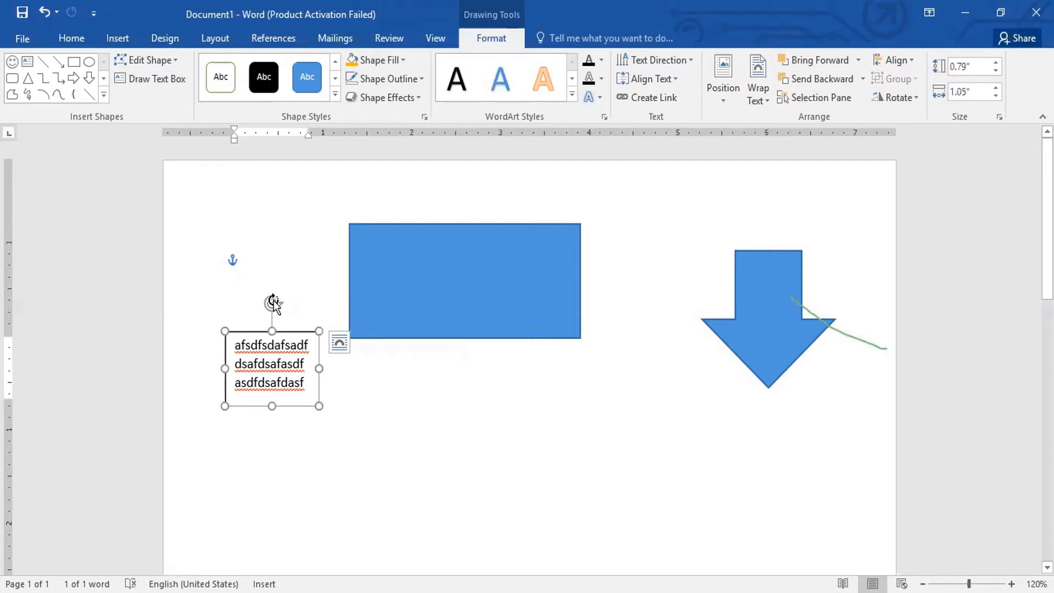
mouse_move(273, 302)
left_mouse_down()
mouse_move(314, 357)
mouse_move(282, 426)
mouse_move(235, 423)
mouse_move(282, 308)
mouse_move(306, 320)
mouse_move(278, 434)
mouse_move(306, 313)
mouse_move(229, 414)
mouse_move(283, 303)
mouse_move(302, 351)
mouse_move(224, 365)
mouse_move(238, 313)
mouse_move(273, 305)
left_mouse_up()
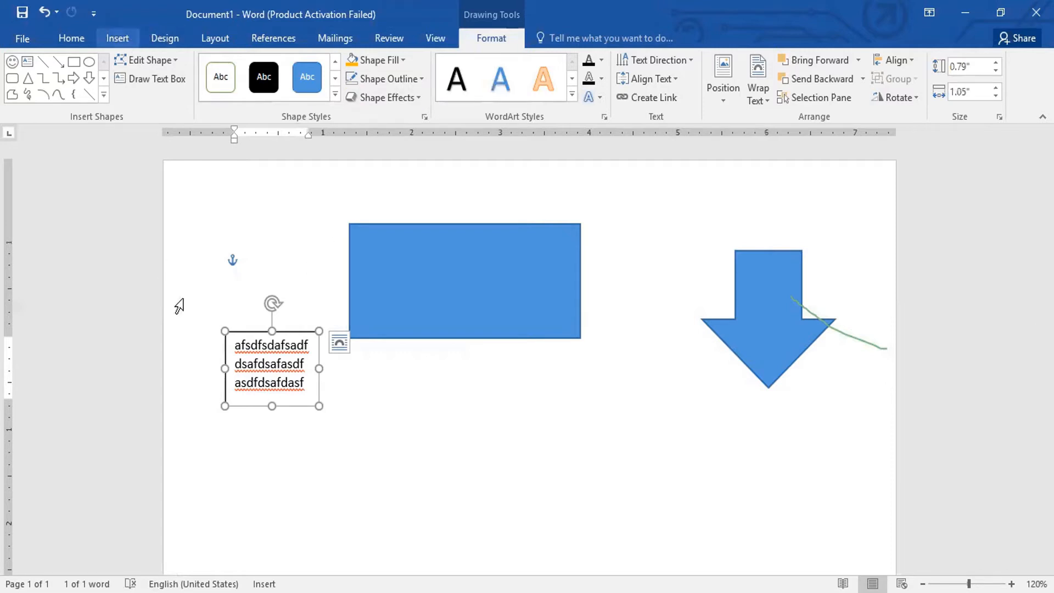
left_click_drag(284, 333, 284, 250)
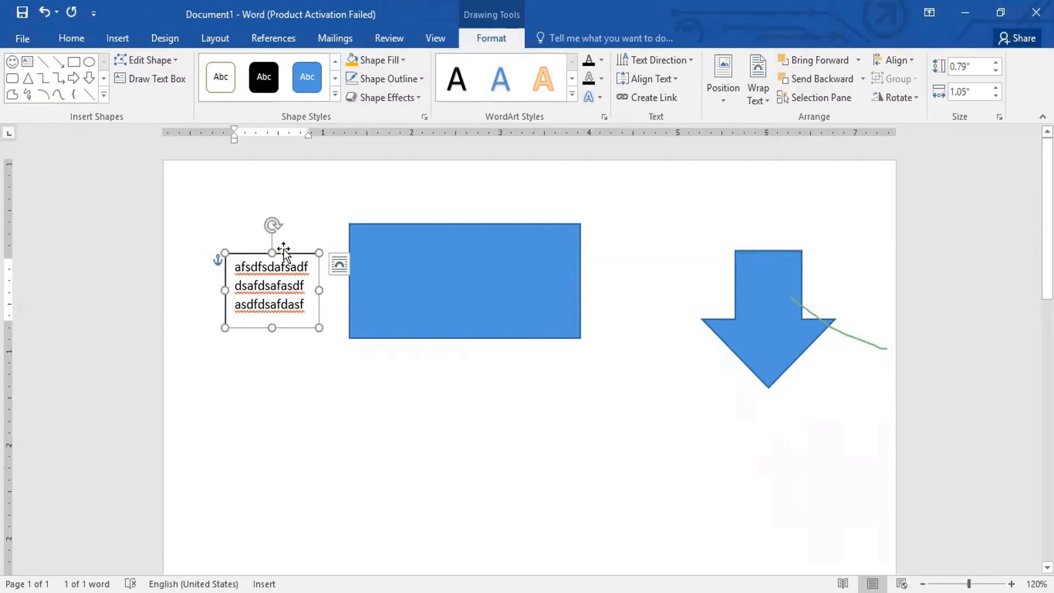
key("Delete")
- Apply an orange shape style to the rectangle, then replace it with the gold gradient style
left_click(509, 332)
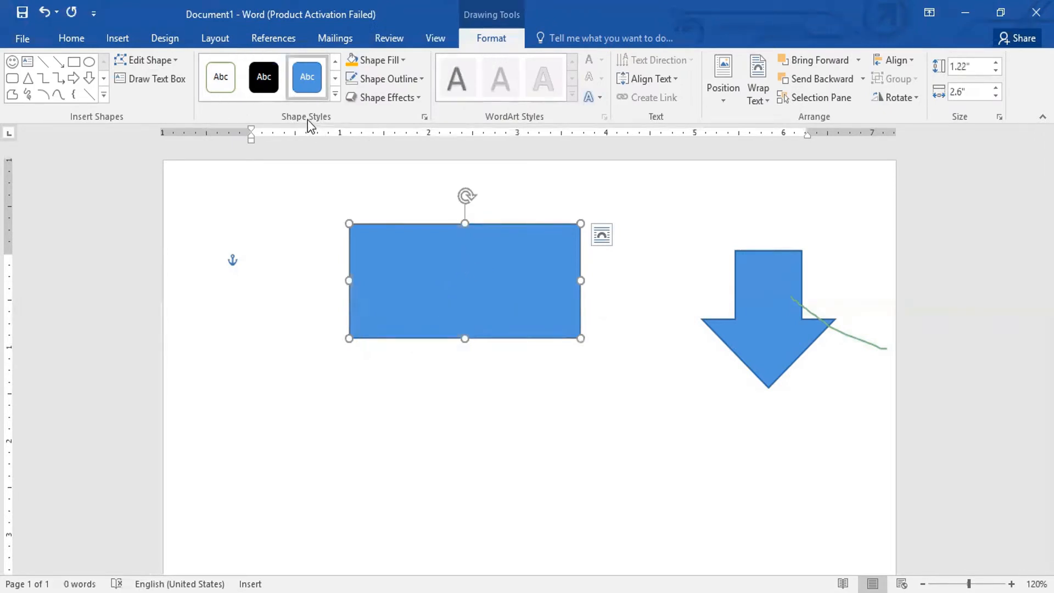
left_click(333, 95)
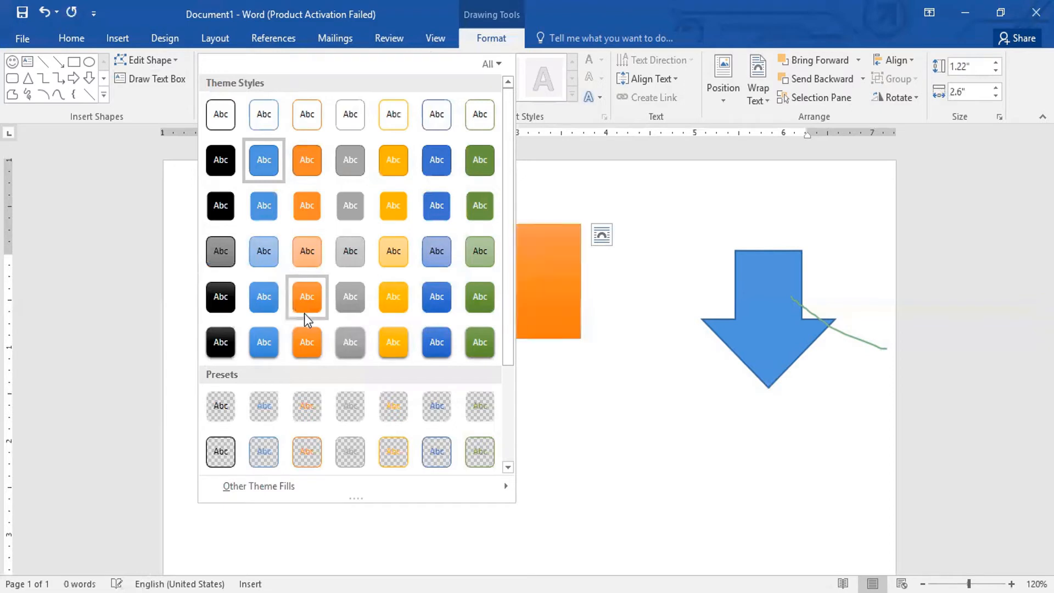
left_click(312, 205)
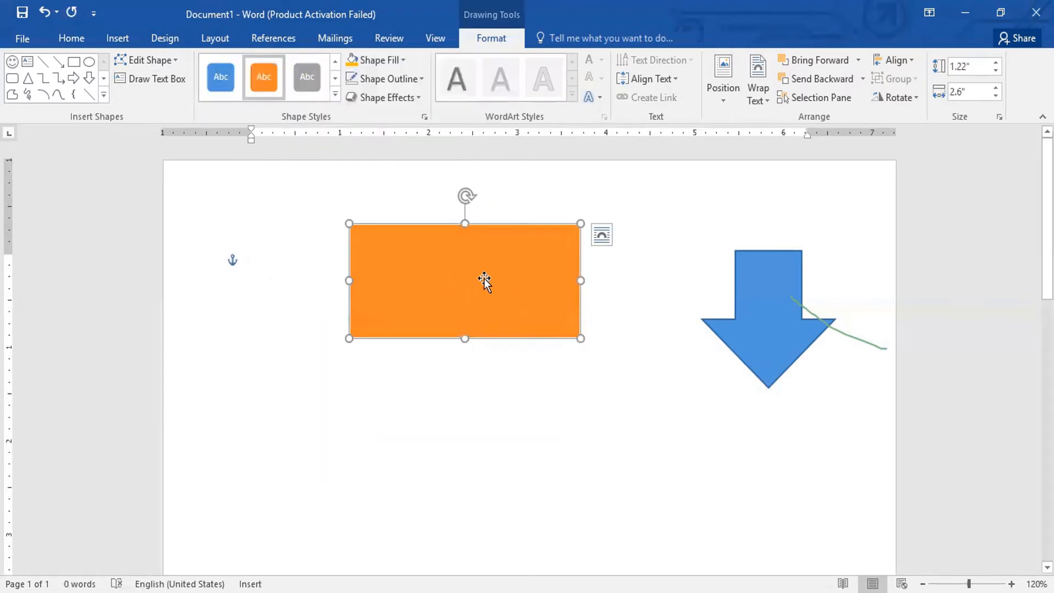
left_click(335, 94)
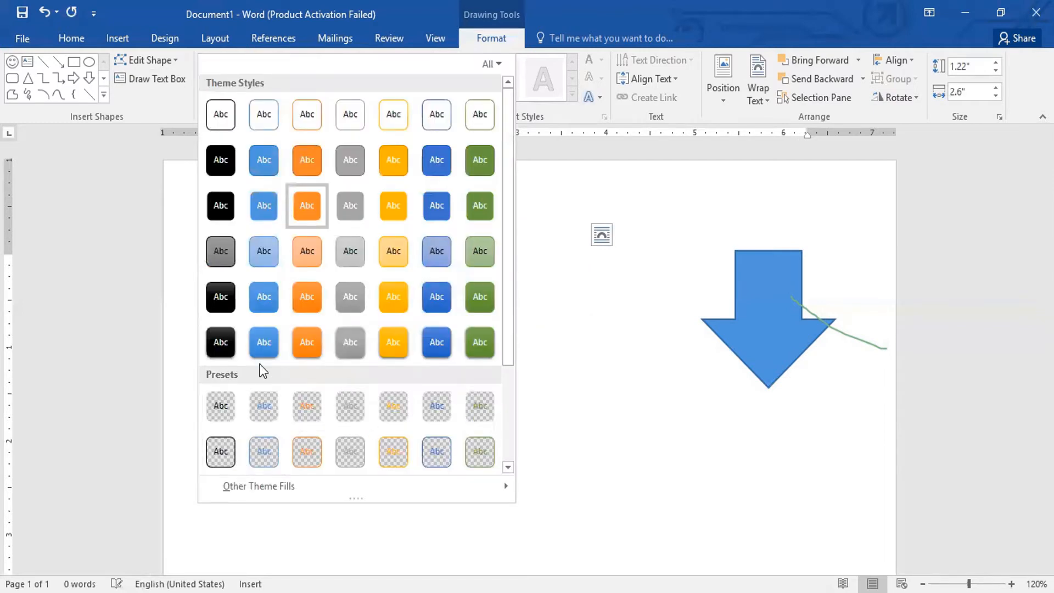
left_click(401, 351)
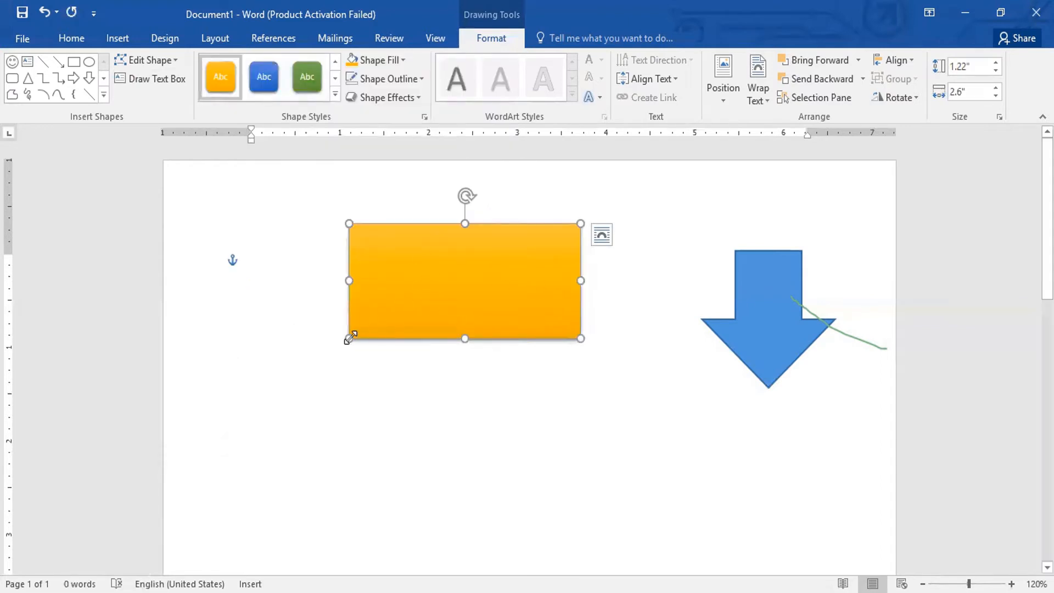
- Resize the gold rectangle to 1.71" by 3.24" and move it up and to the right
left_click_drag(350, 338, 290, 384)
left_click_drag(478, 329, 509, 301)
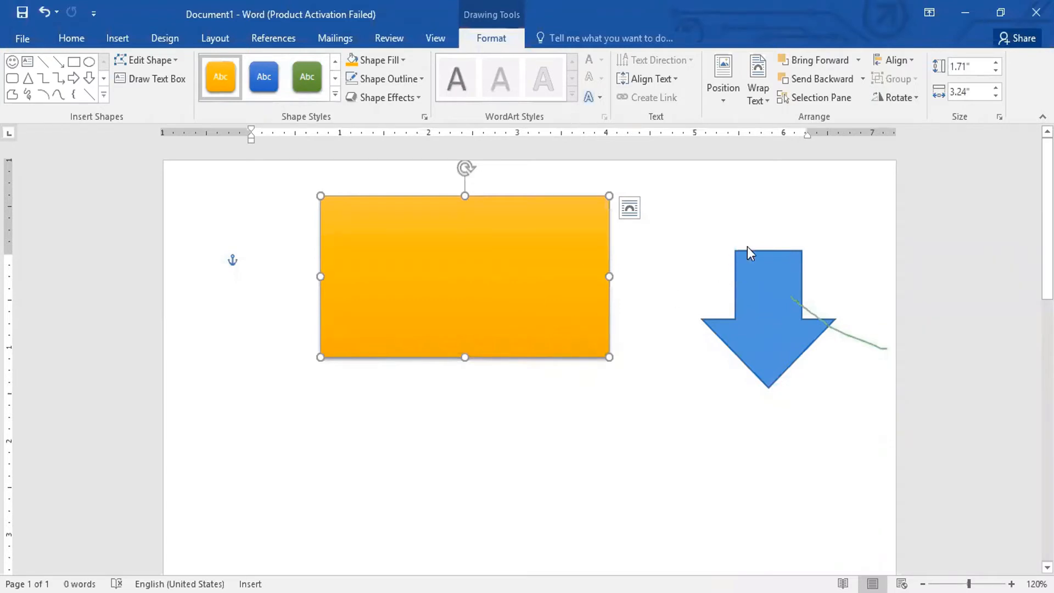
left_click(730, 218)
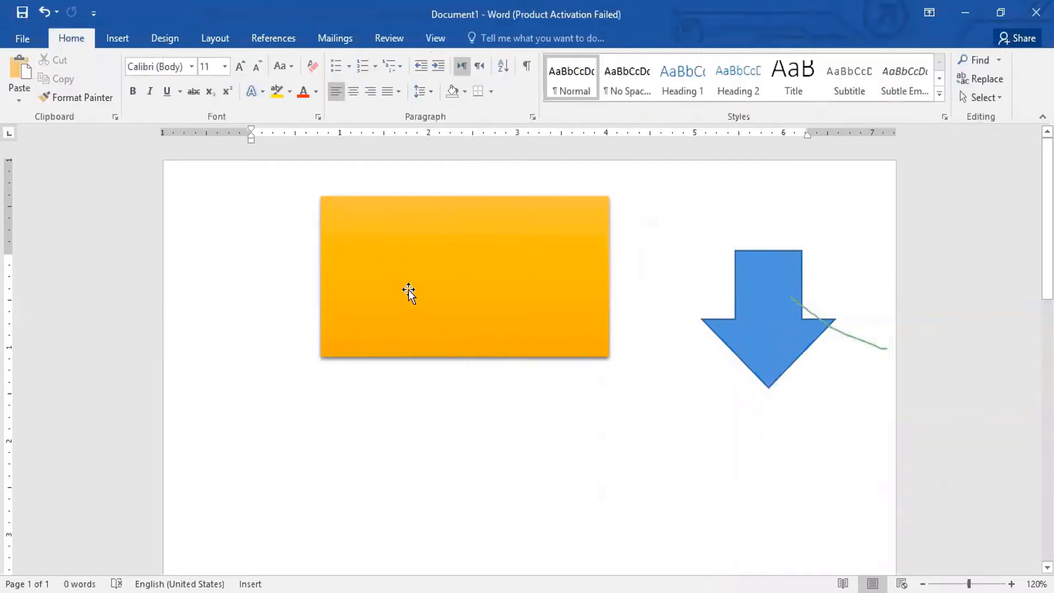
left_click(504, 262)
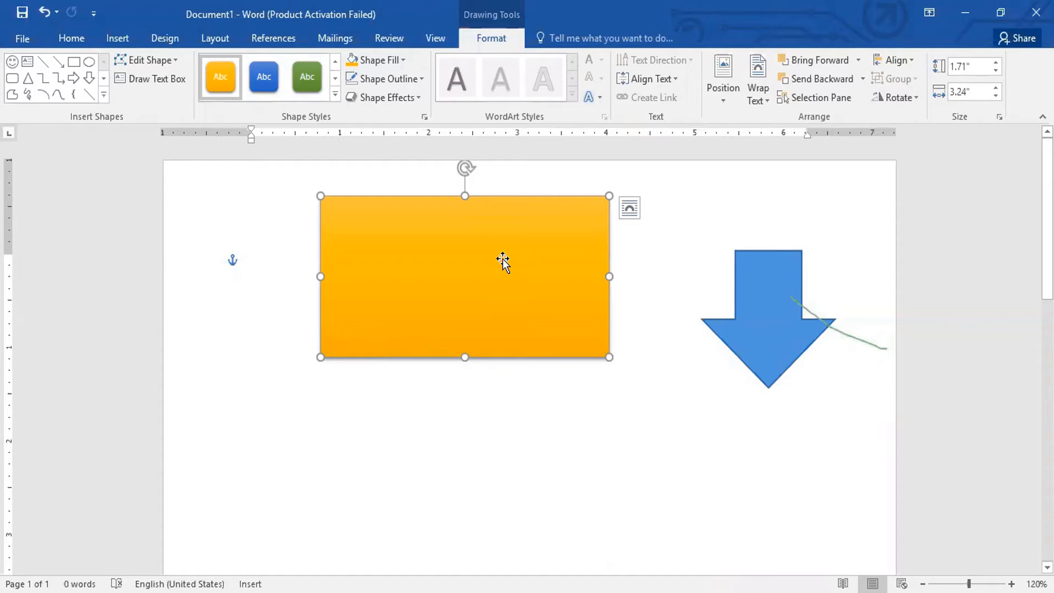
- Type 'Vocational', 'Training', 'Institute' on three lines inside the rectangle
type("Vocational")
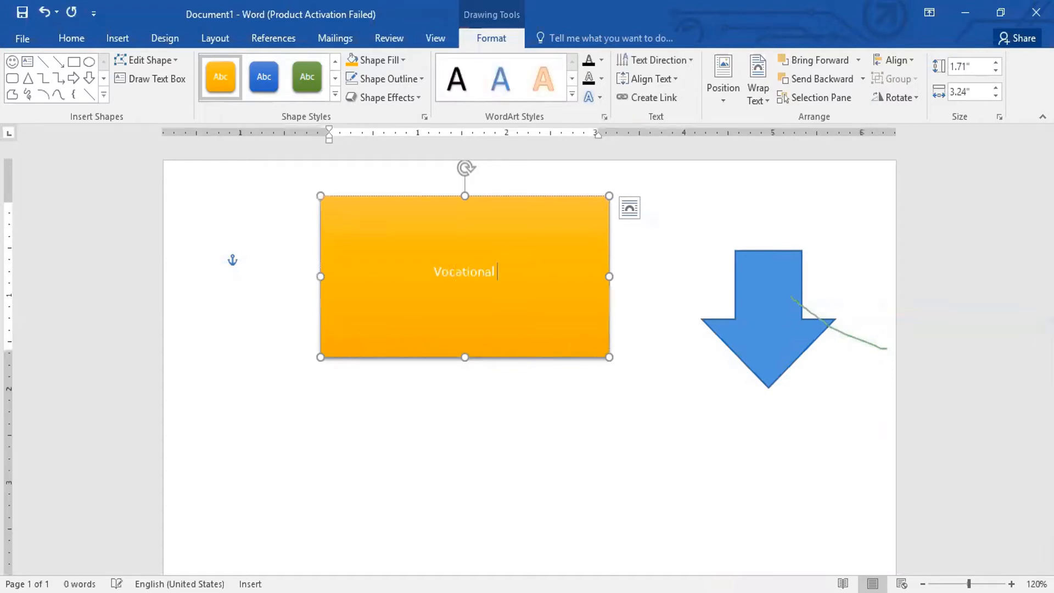
key("Return")
type("Training")
key("Return")
type("Insit")
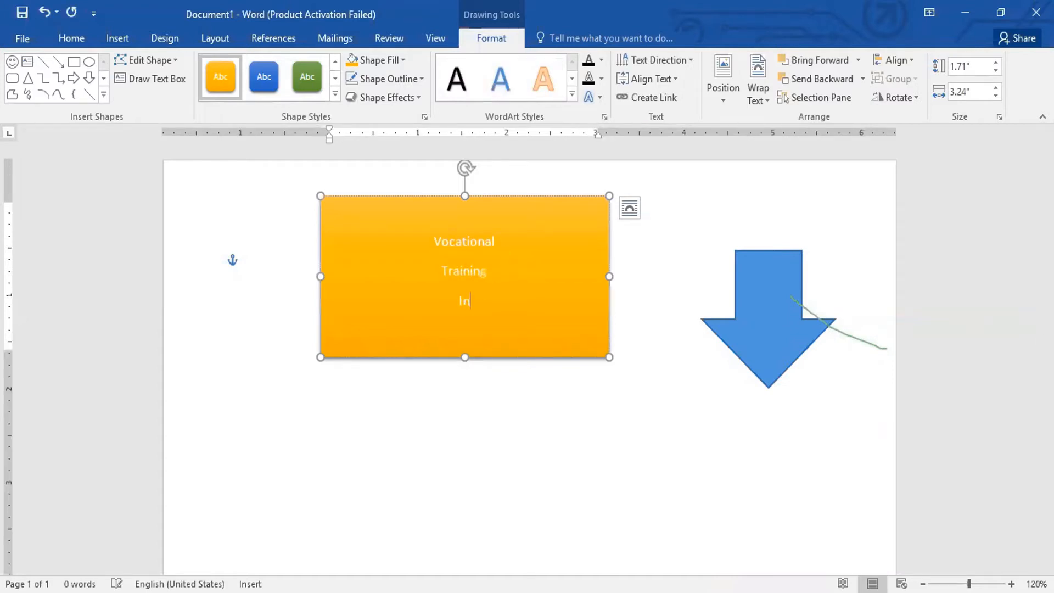
key("BackSpace")
key("BackSpace")
type("titute")
- Select and delete the three-line text, then reselect the rectangle
left_click_drag(506, 308, 439, 252)
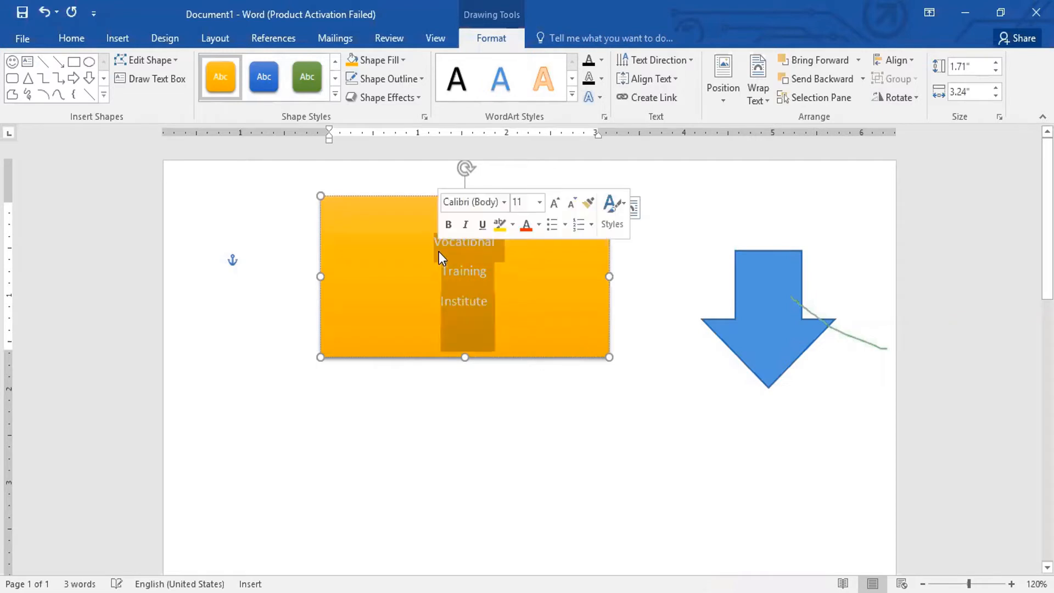
key("Delete")
left_click(719, 210)
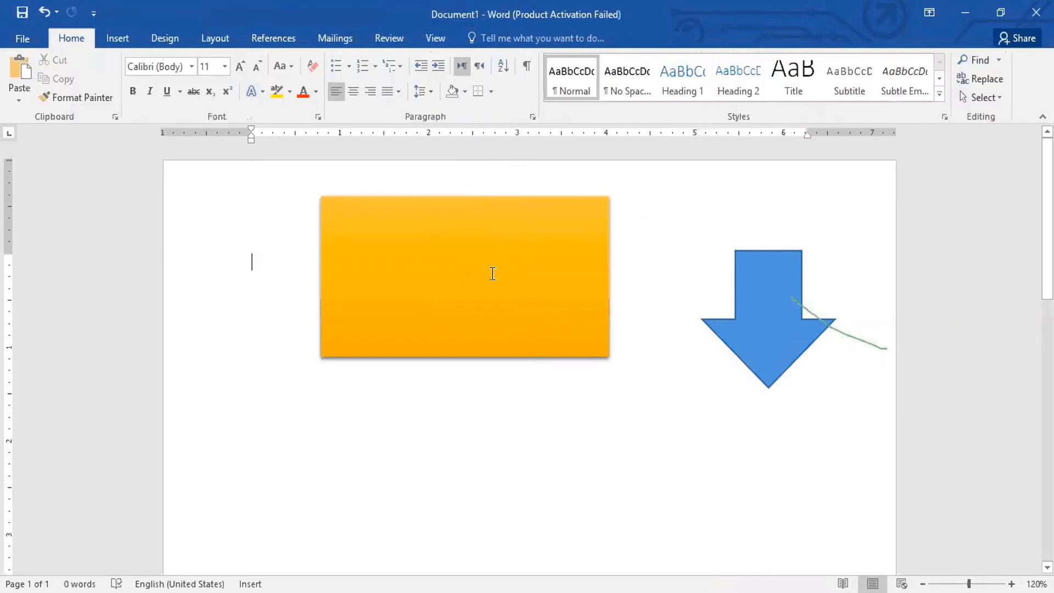
left_click(530, 196)
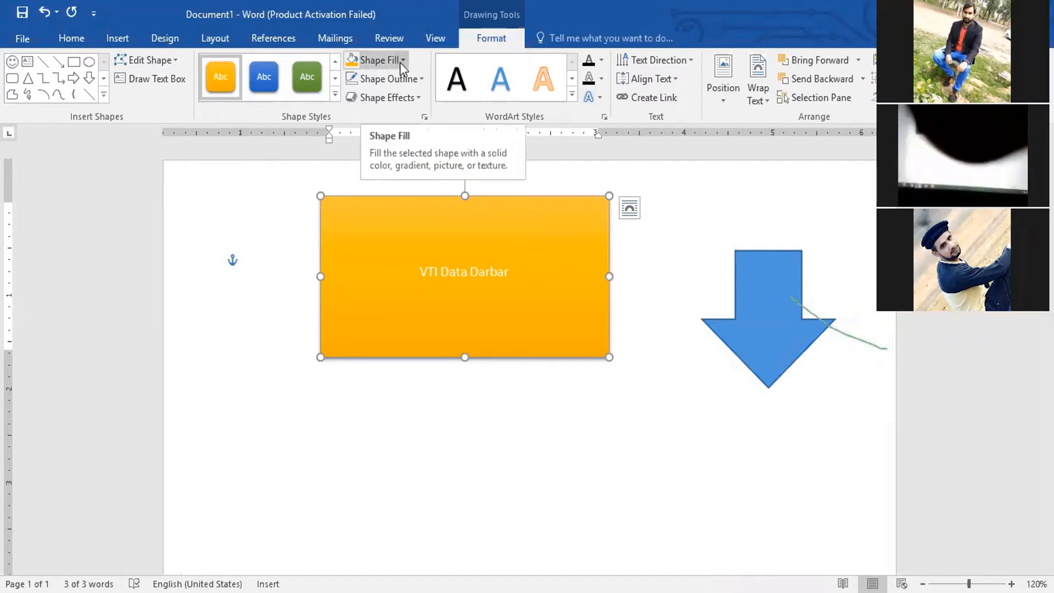
- Set the VTI Data Darbar rectangle's Shape Fill to No Fill
left_click(403, 60)
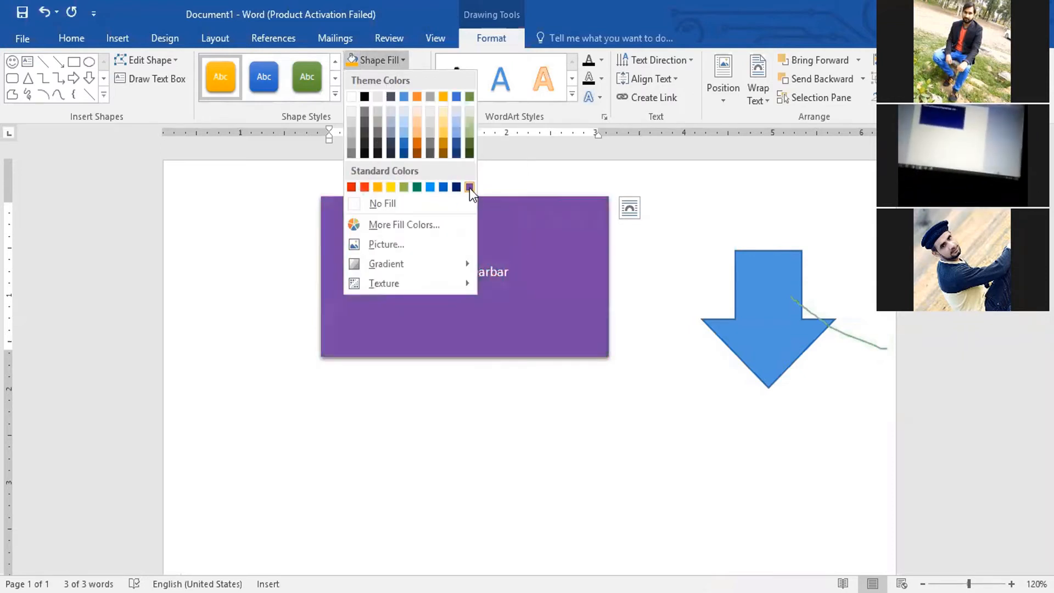
left_click(388, 207)
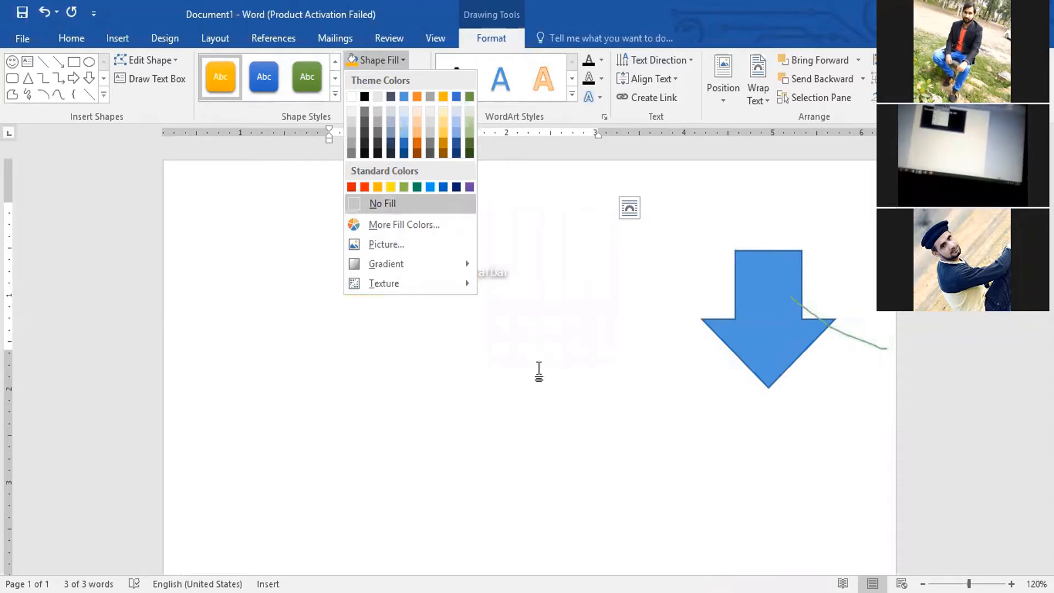
left_click(538, 341)
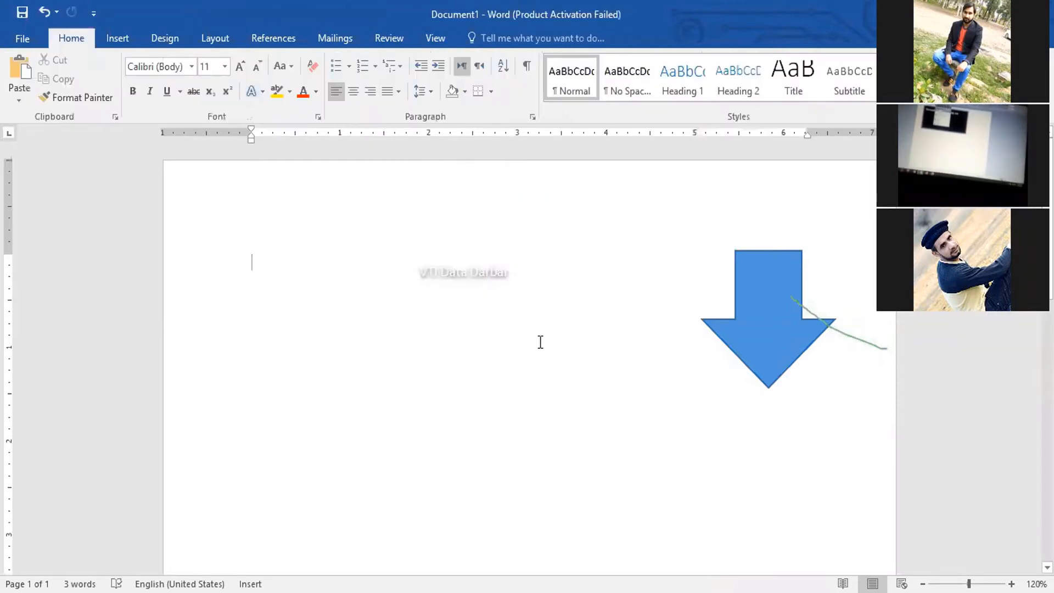
left_click(484, 257)
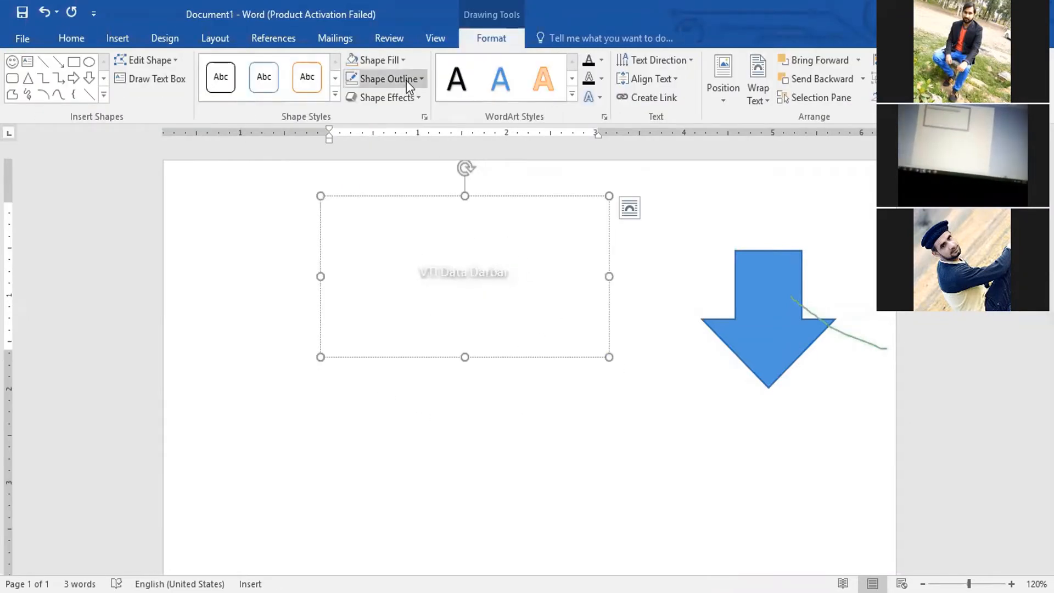
- Fill the rectangle with solid Blue from Shape Fill
left_click(401, 60)
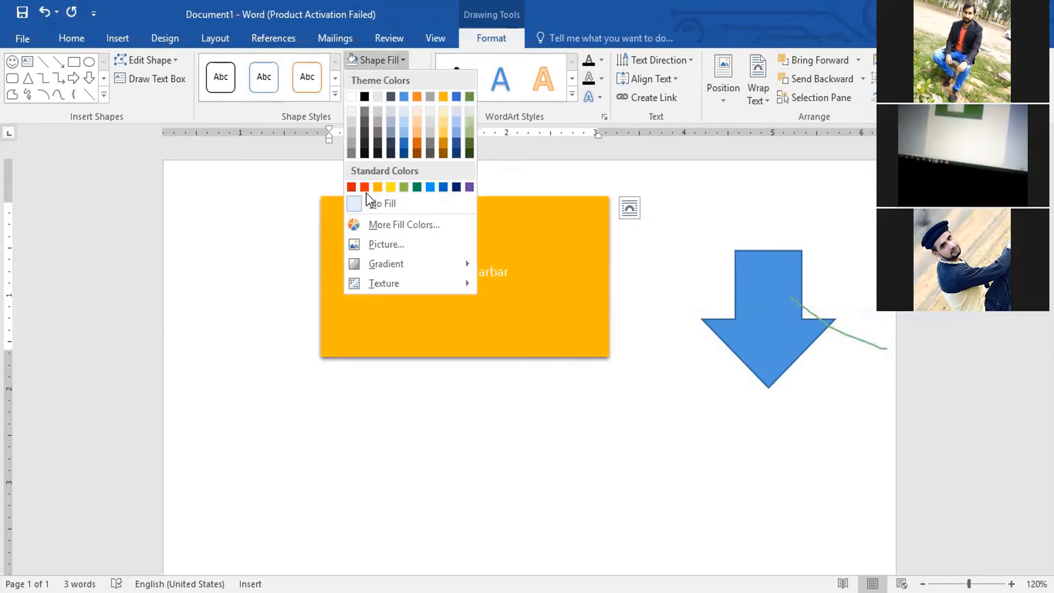
left_click(442, 187)
left_click(543, 172)
left_click(525, 196)
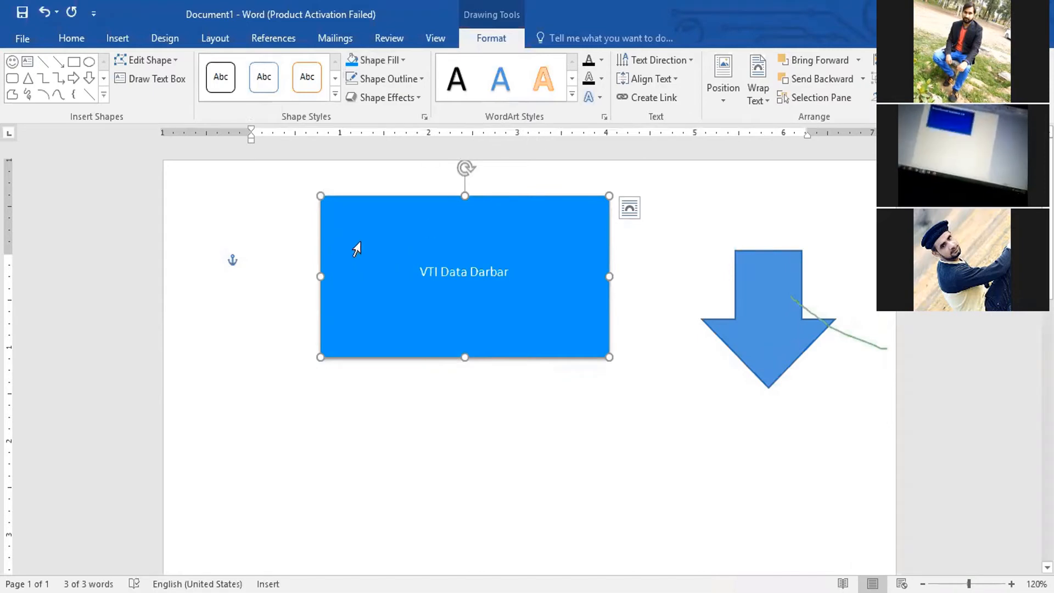
- Give the blue rectangle a red outline and zoom in to 230%
left_click(416, 81)
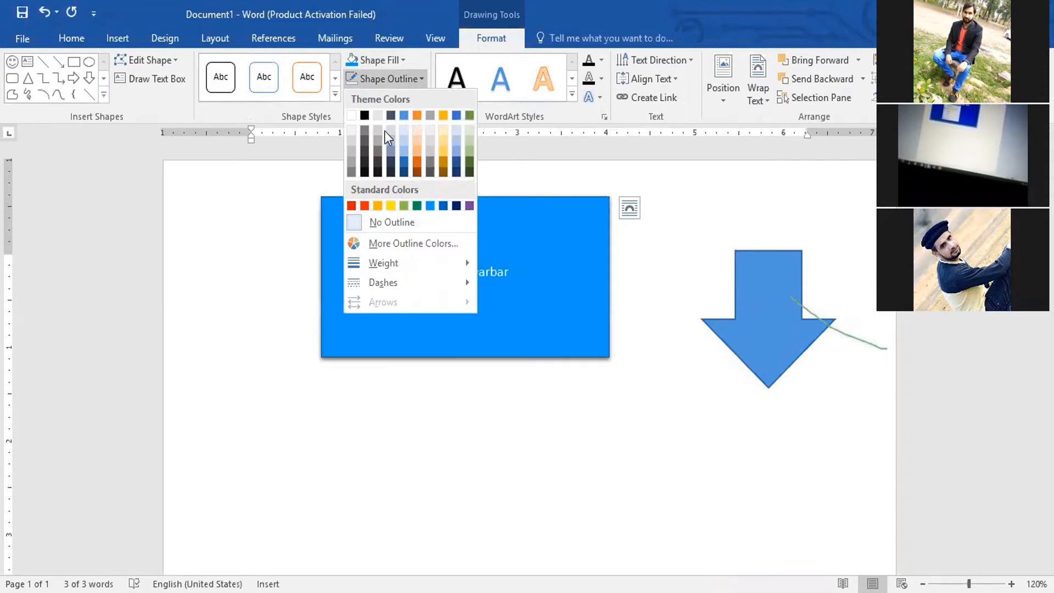
left_click(365, 207)
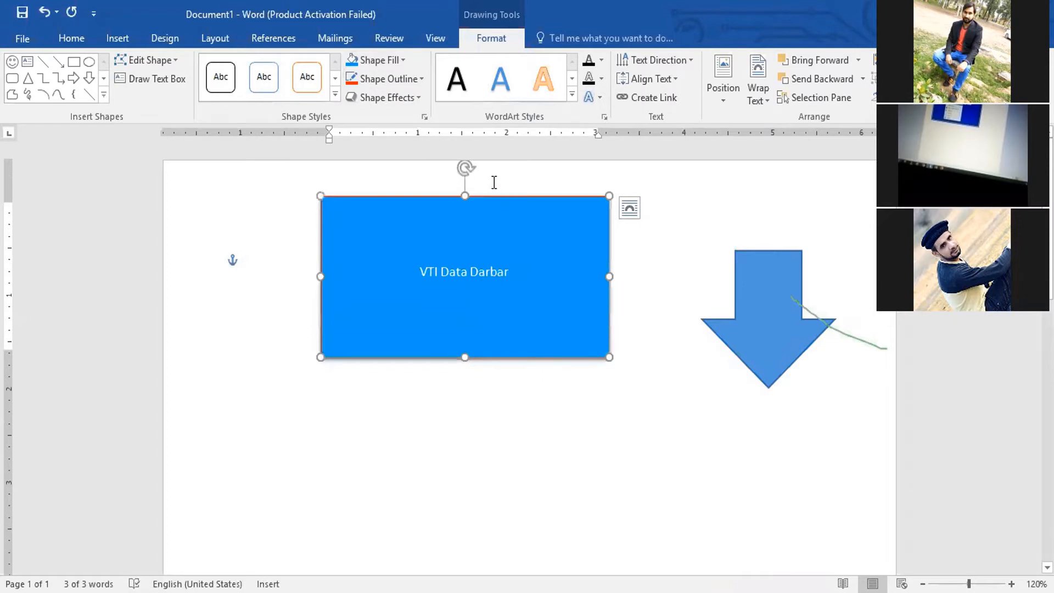
scroll(494, 182, "up", 11)
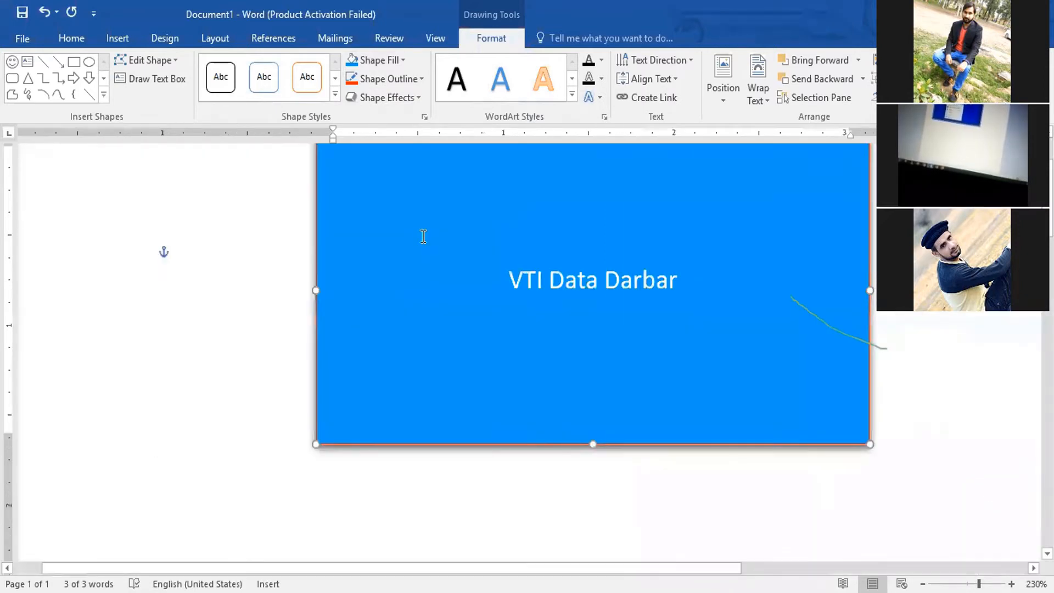
scroll(424, 236, "up", 2)
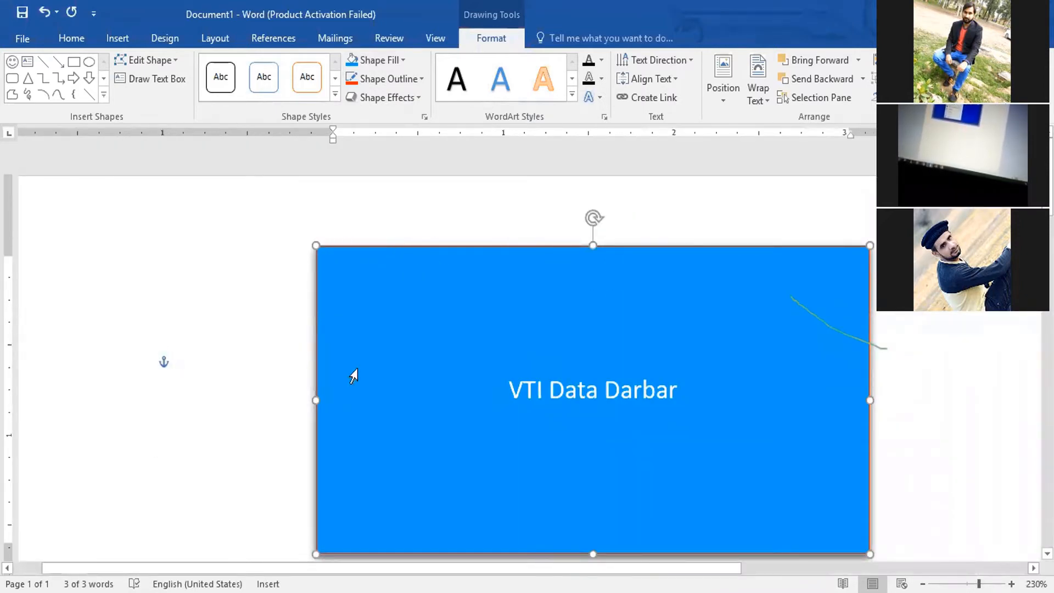
- Set the rectangle's Shape Outline to No Outline
left_click(411, 83)
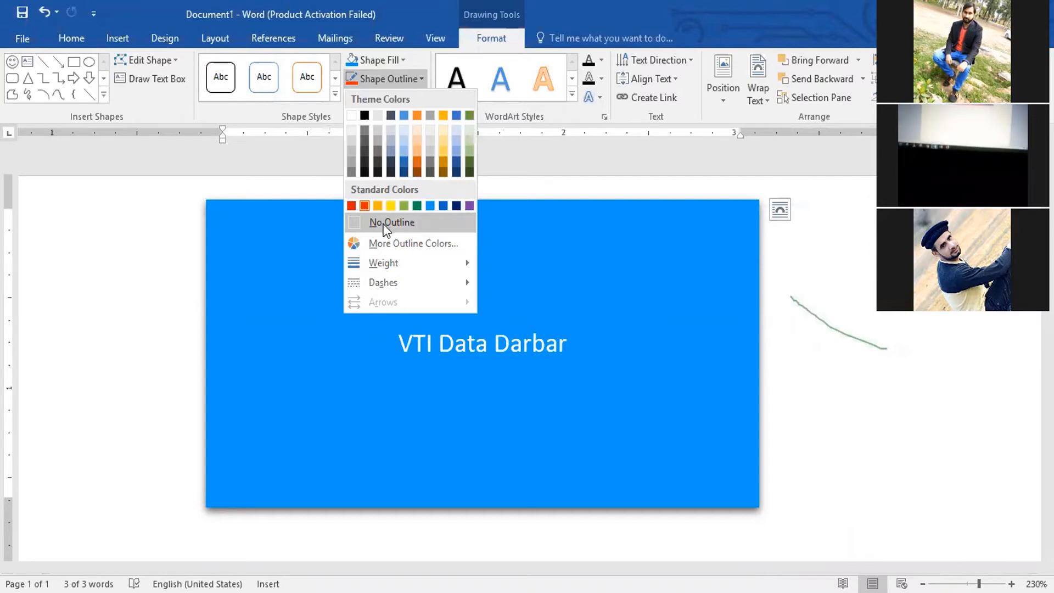
left_click(795, 211)
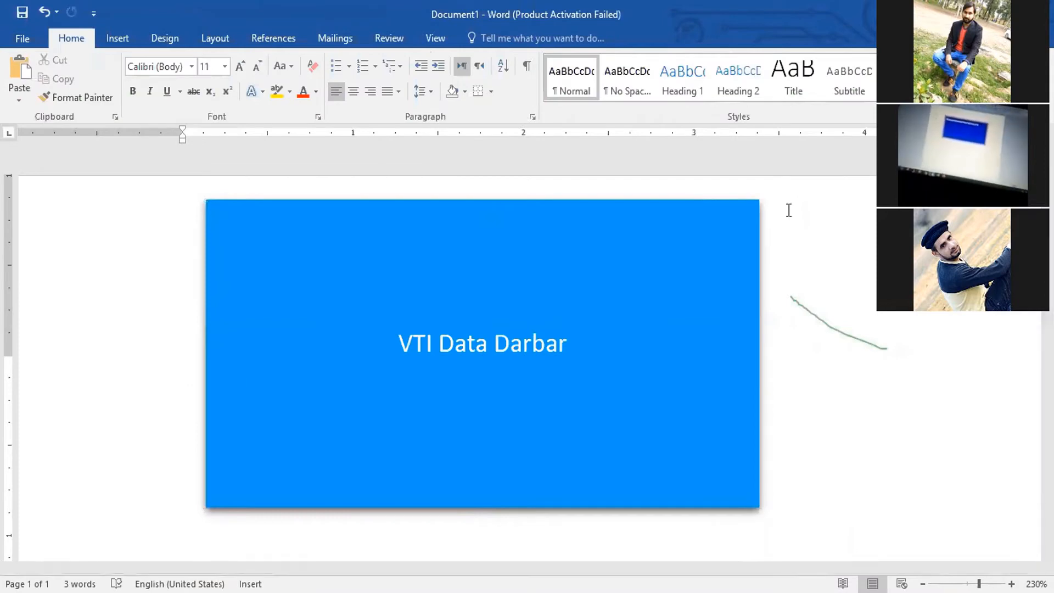
left_click(411, 241)
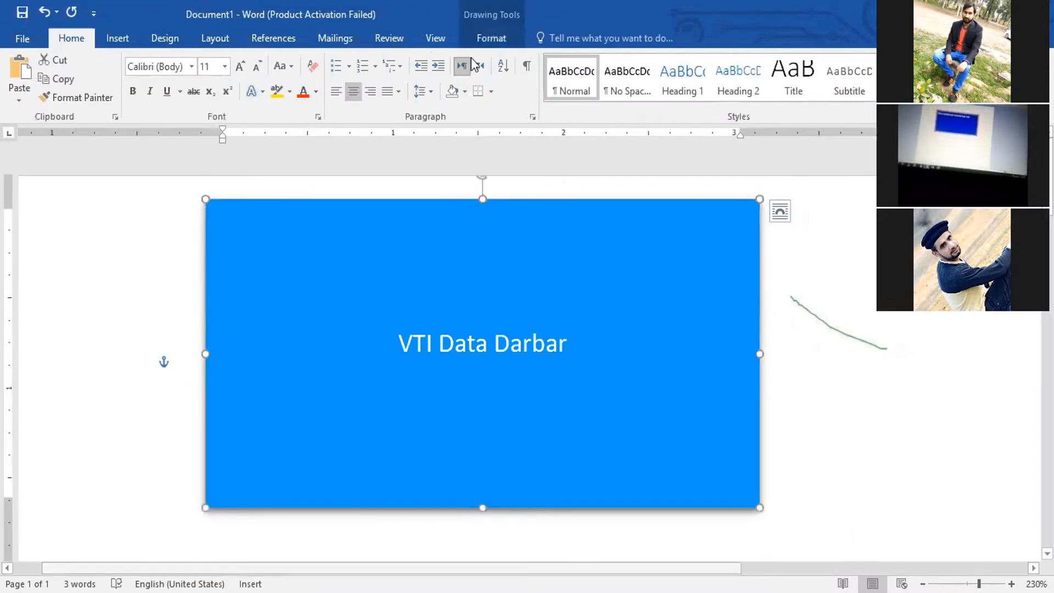
- Set the rectangle's outline weight to 6 pt
left_click(485, 40)
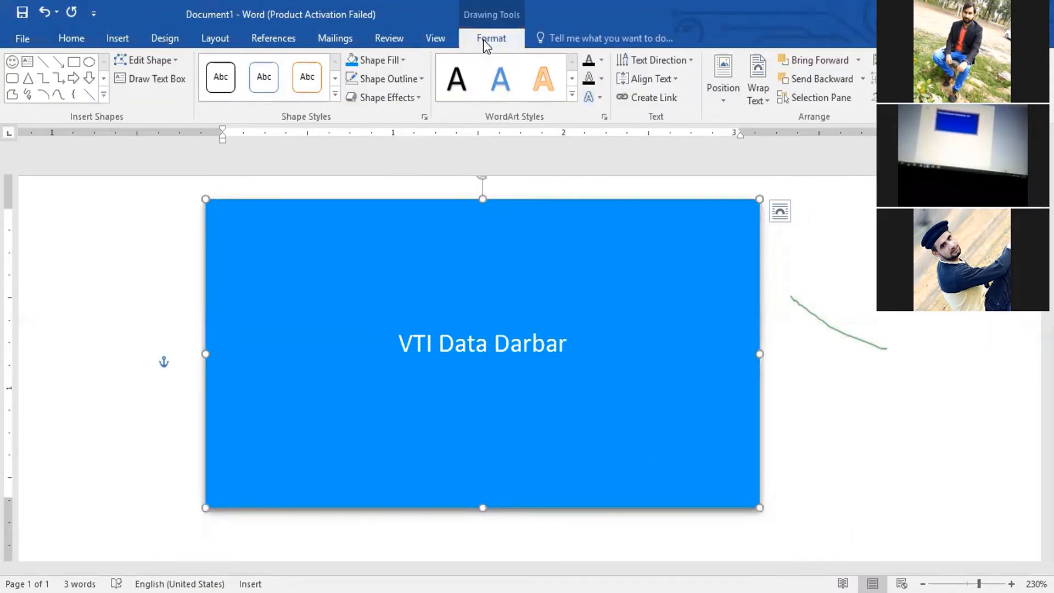
left_click(422, 80)
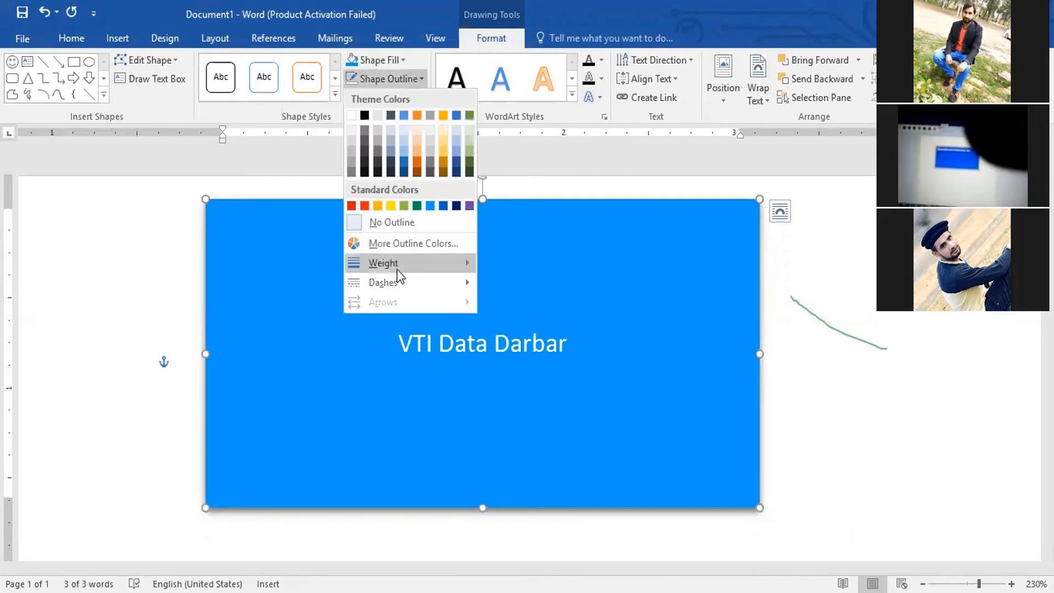
mouse_move(403, 267)
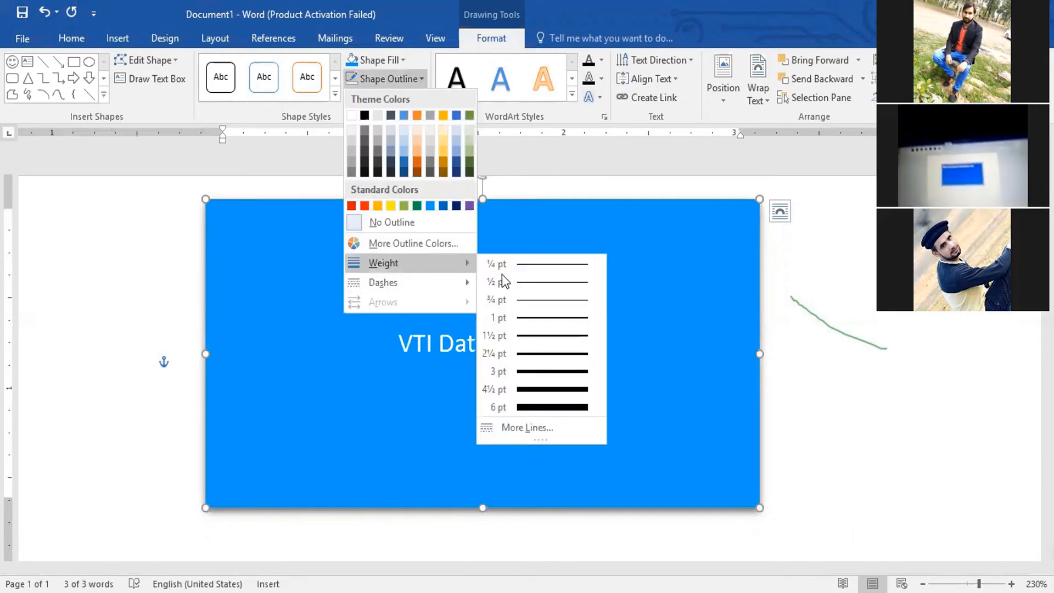
left_click(550, 400)
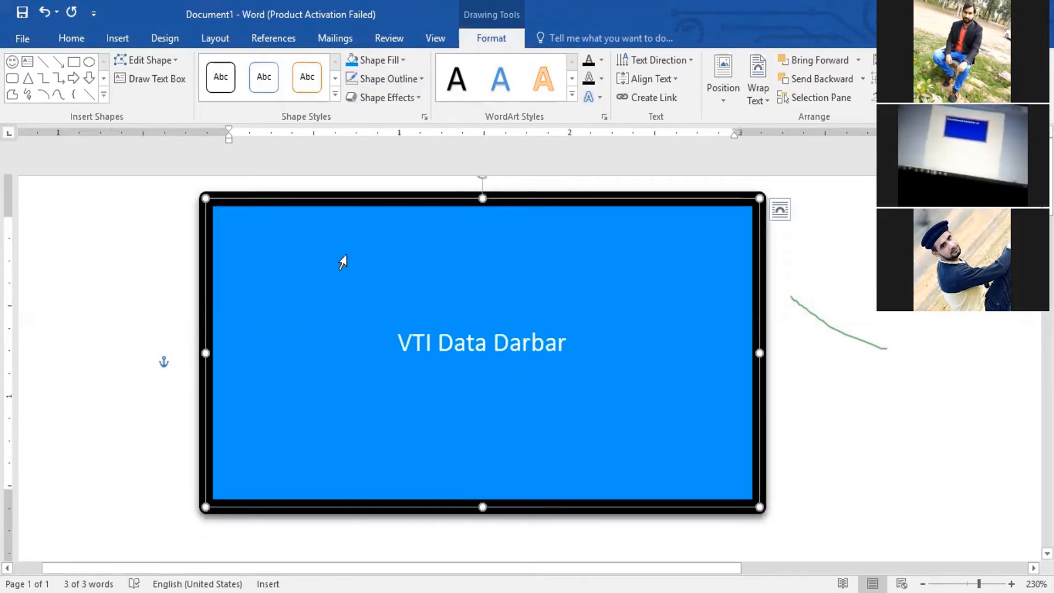
- Change the rectangle's outline to the square-dot dash style
left_click(385, 79)
mouse_move(413, 283)
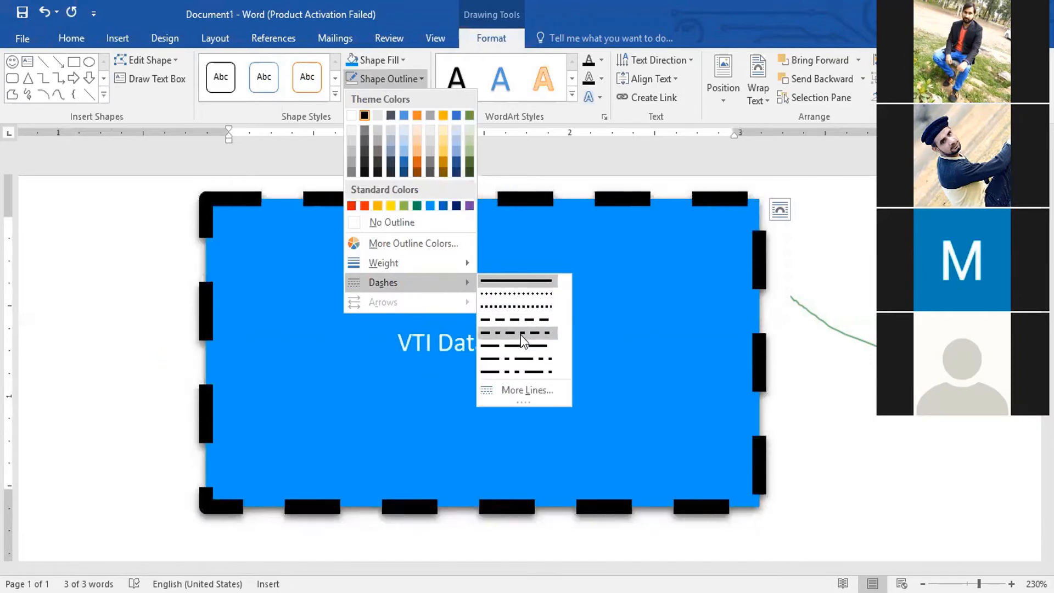
left_click(526, 305)
left_click(832, 277)
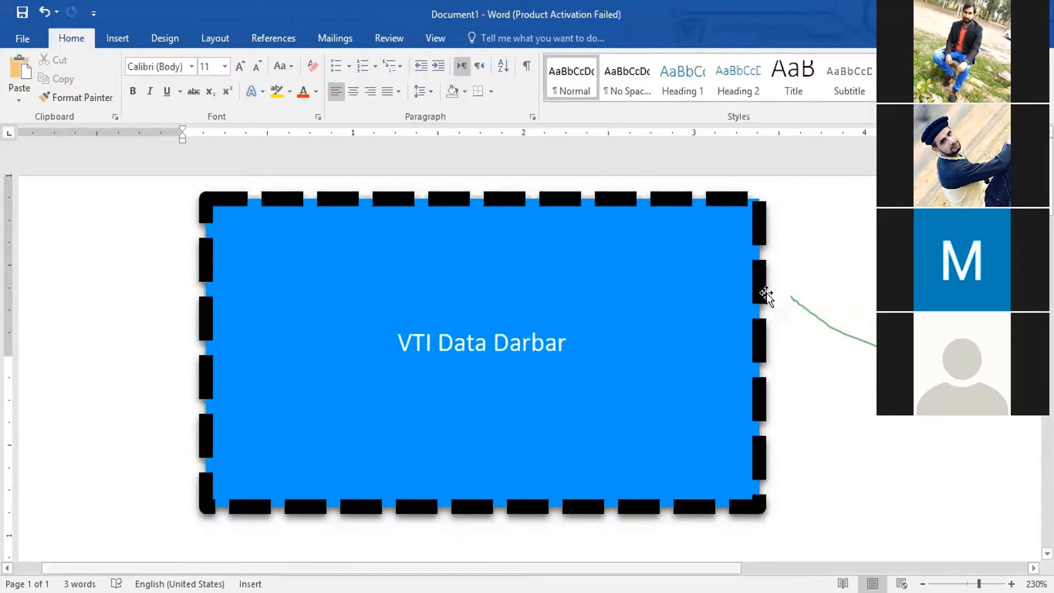
left_click(719, 197)
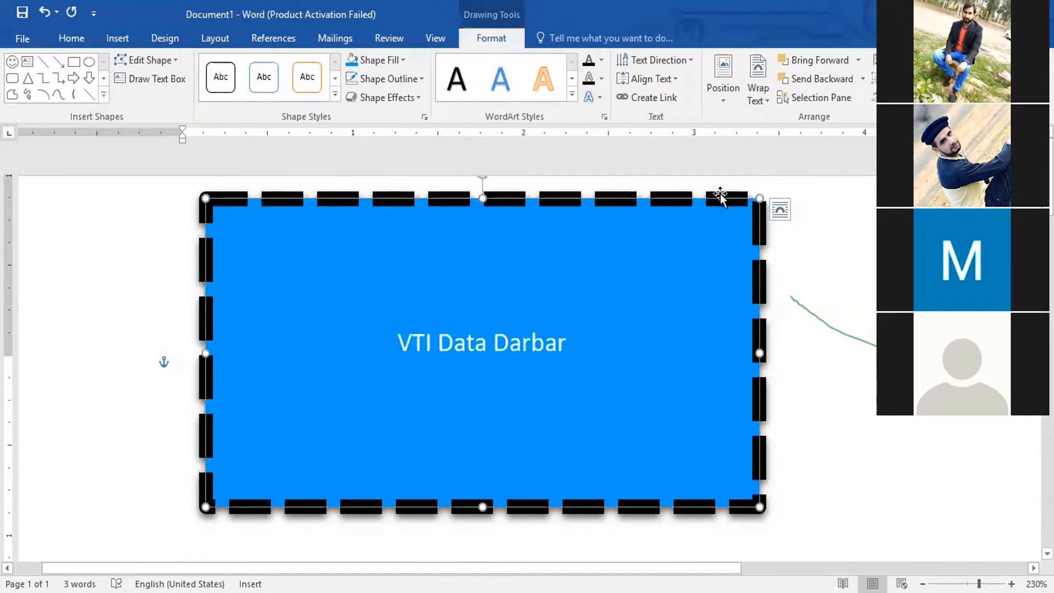
left_click(386, 78)
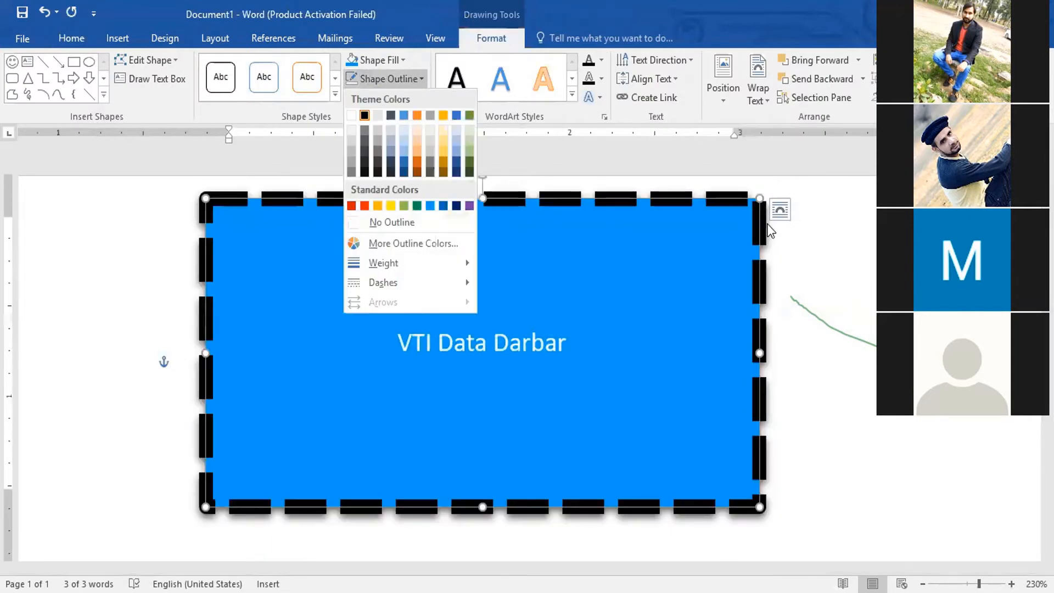
left_click(415, 208)
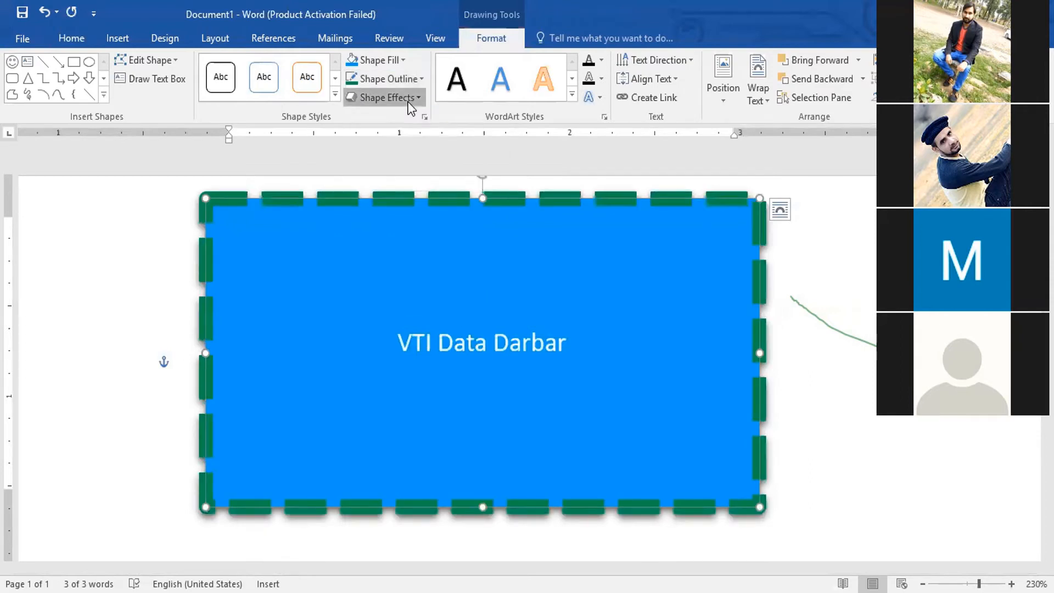
left_click(409, 99)
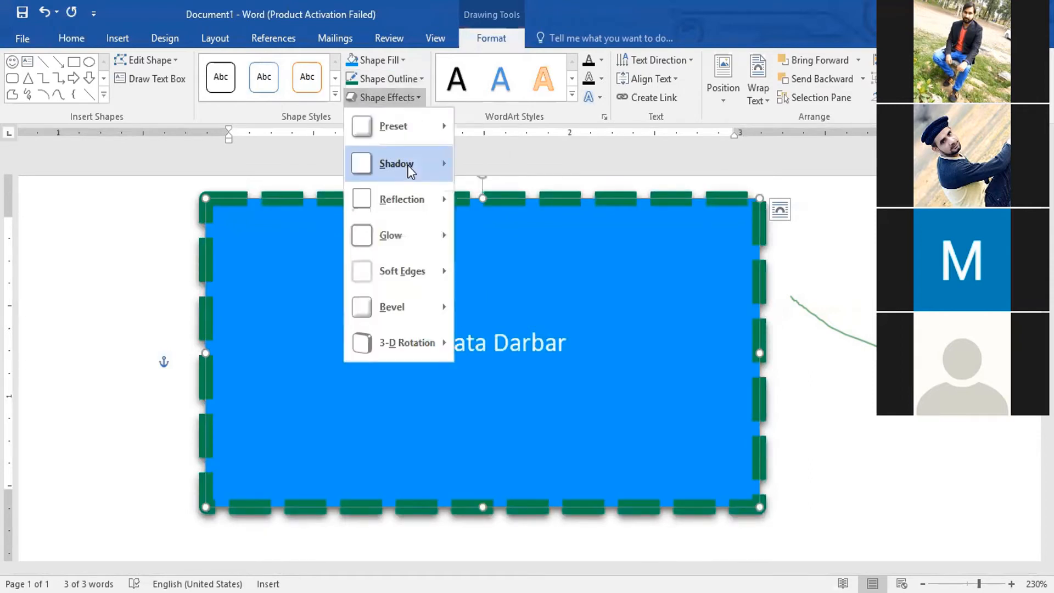
mouse_move(413, 193)
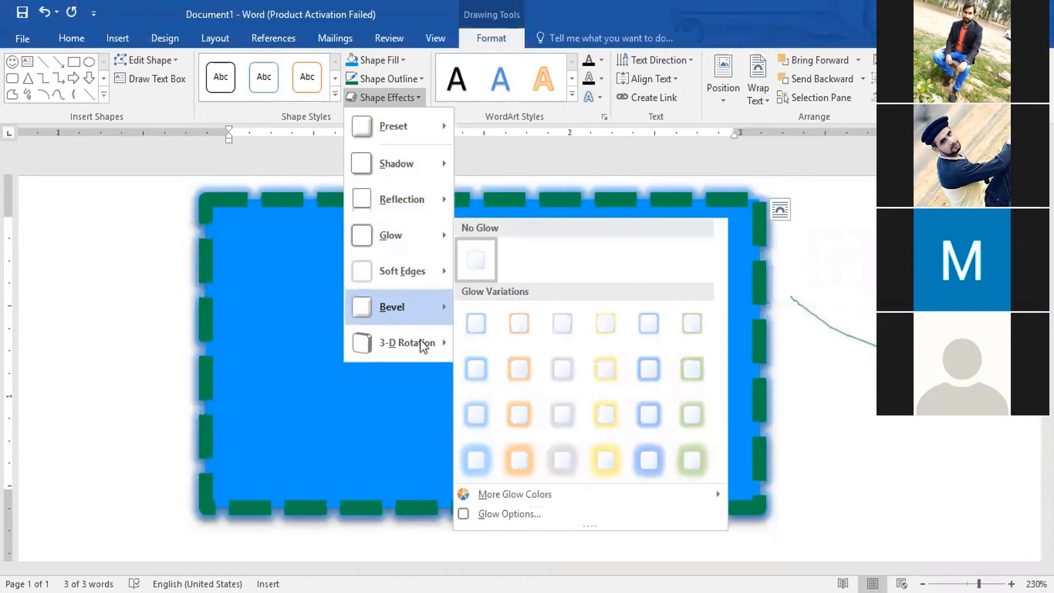
mouse_move(413, 344)
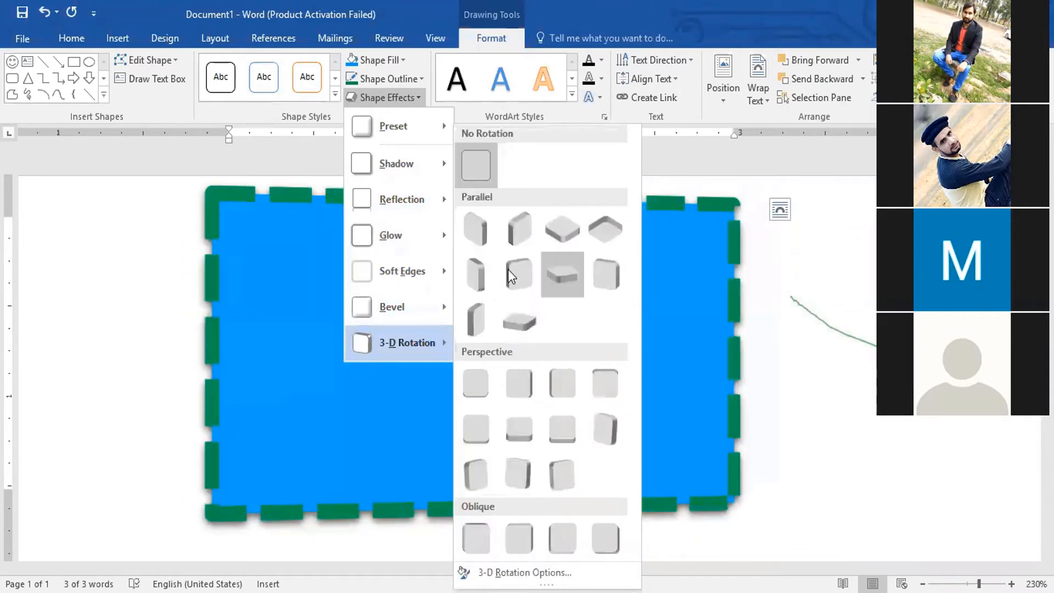
left_click(255, 323)
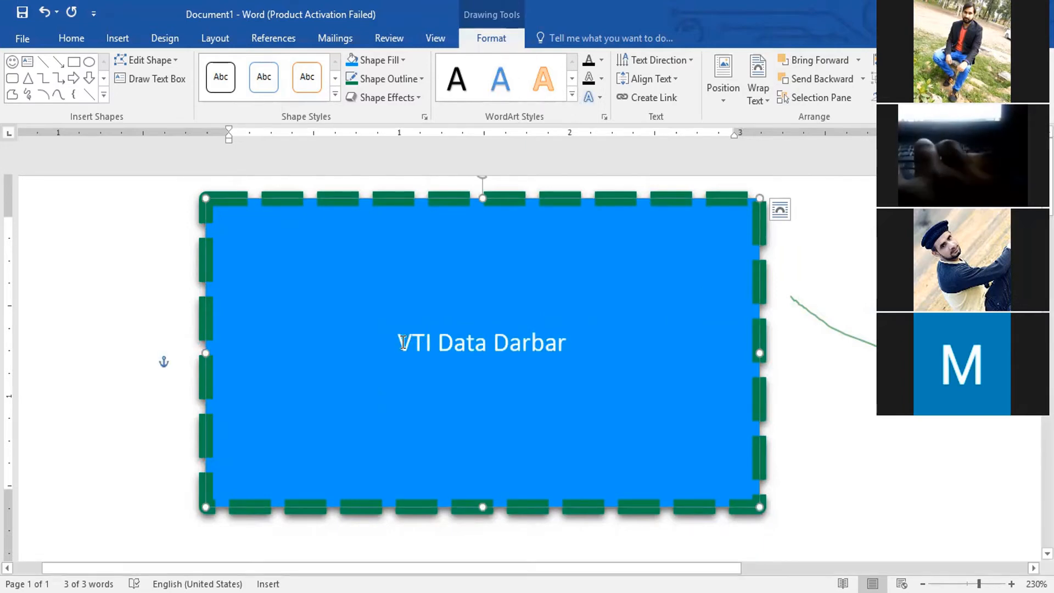
- Apply the black-fill, white-outline WordArt style to the VTI Data Darbar text
left_click(572, 95)
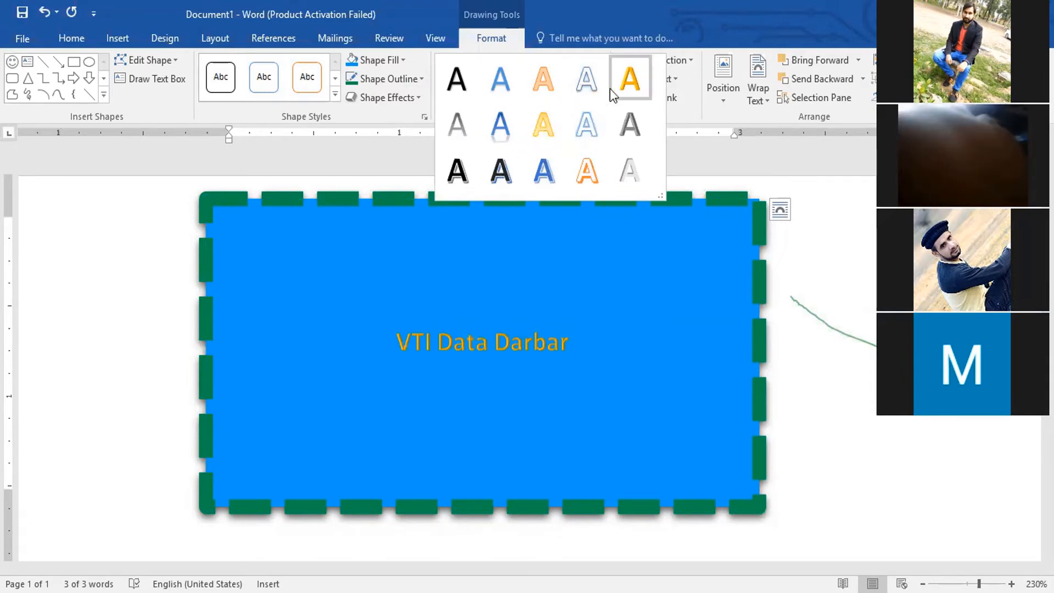
left_click(502, 169)
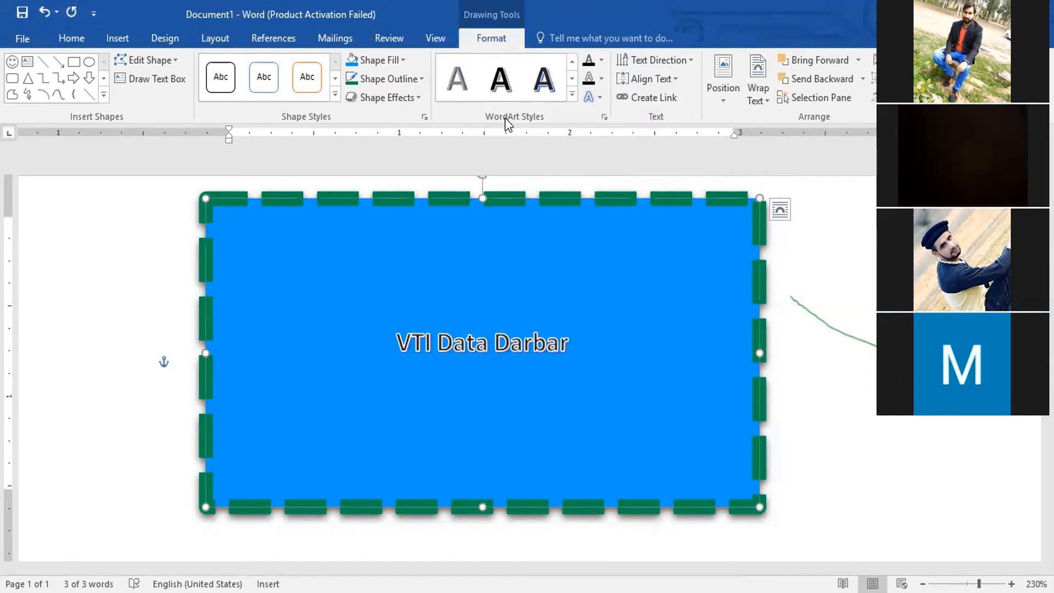
left_click(564, 353)
- Select the VTI Data Darbar text inside the box
left_click_drag(576, 340, 372, 357)
left_click(559, 350)
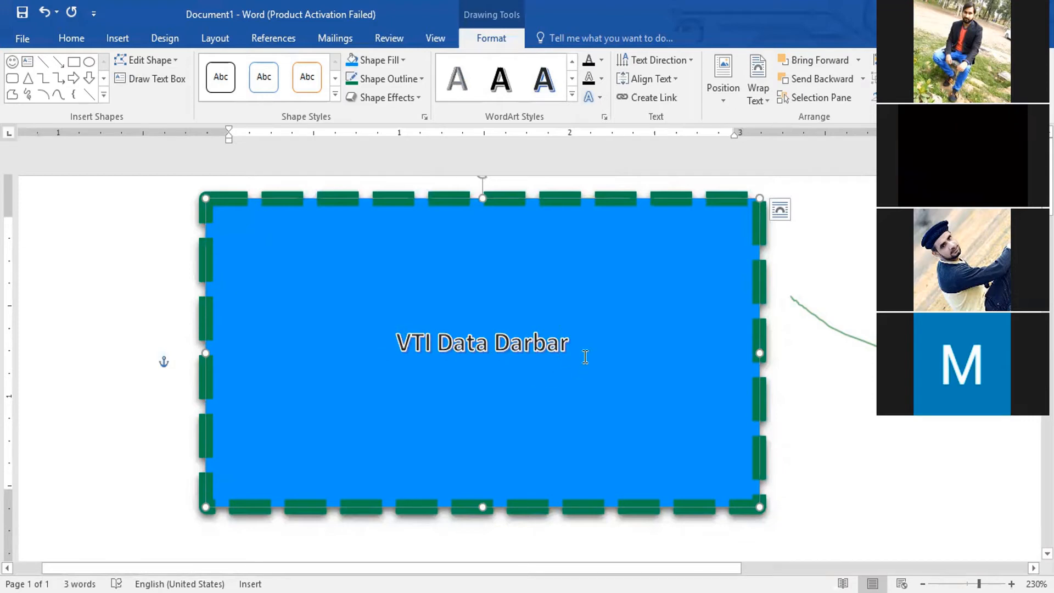
left_click_drag(585, 360, 397, 344)
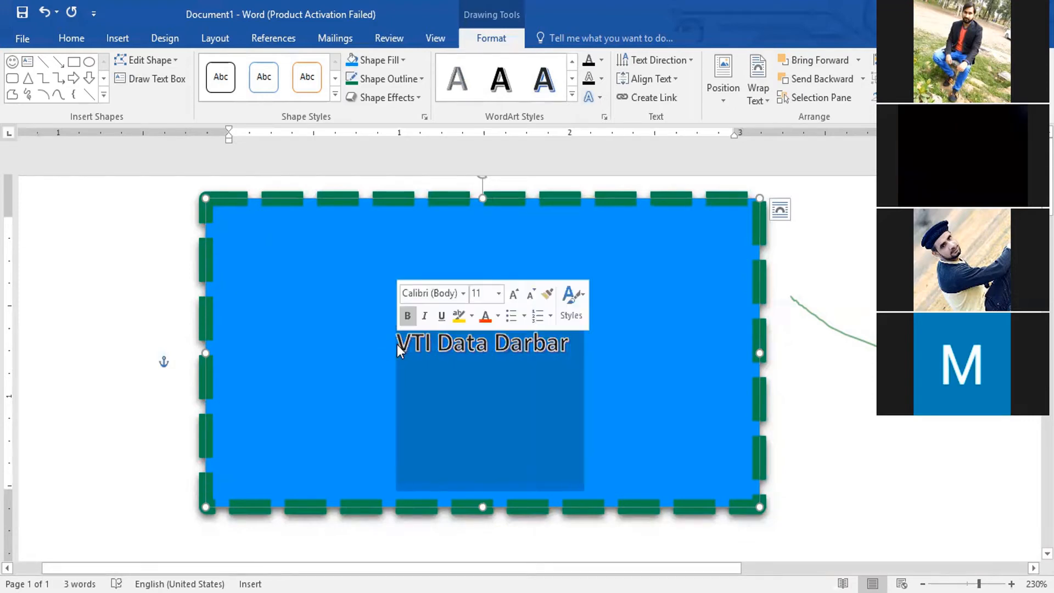
left_click(628, 367)
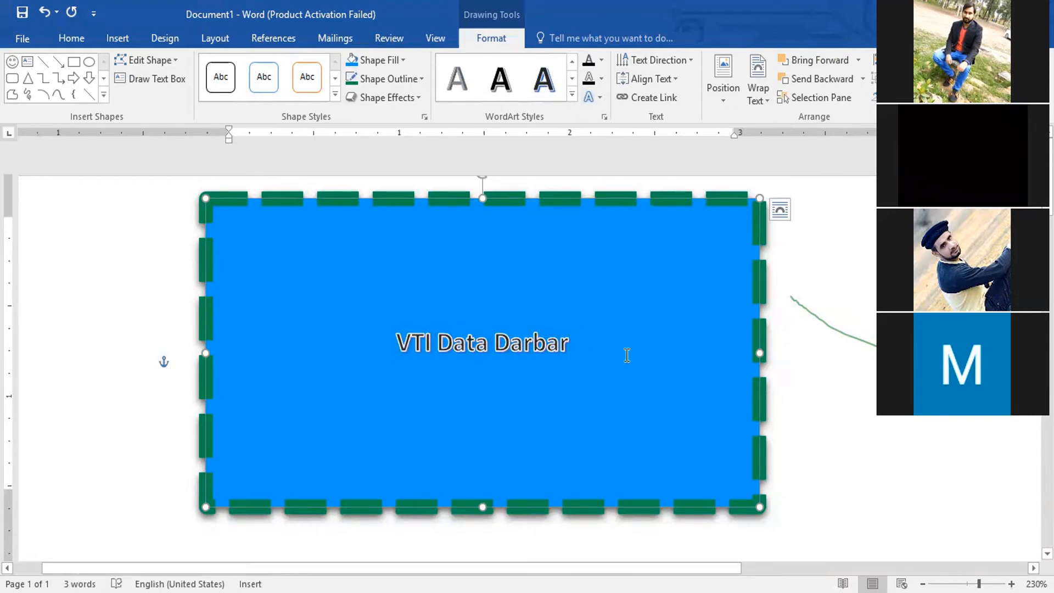
left_click_drag(507, 330, 411, 336)
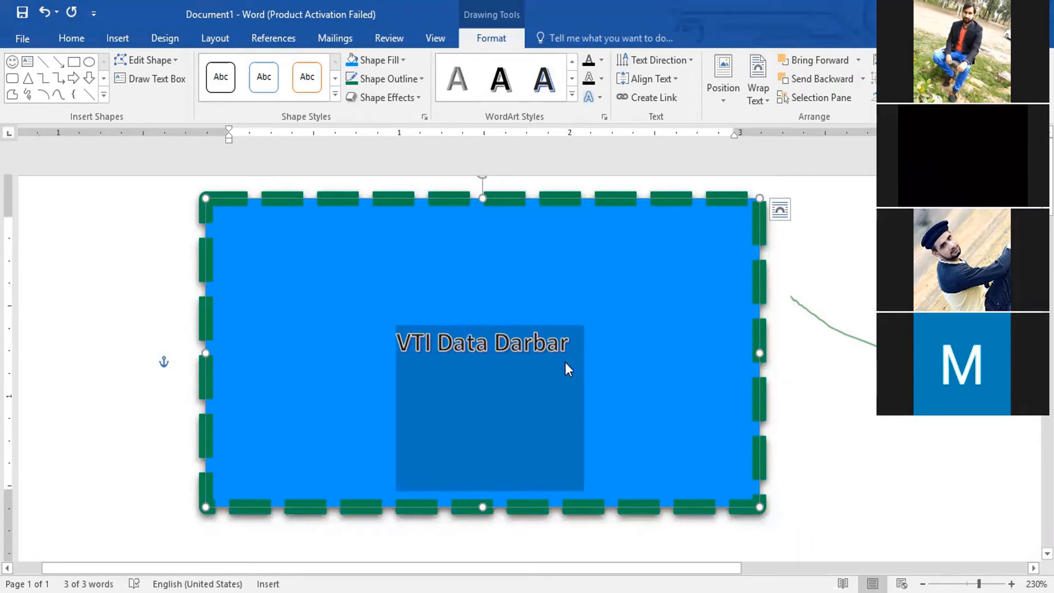
- Step the VTI Data Darbar font size up and down with Ctrl+Shift+>/<, ending slightly larger
key("ctrl+shift+period")
key("ctrl+shift+period")
key("ctrl+shift+period")
key("ctrl+shift+period")
key("ctrl+shift+period")
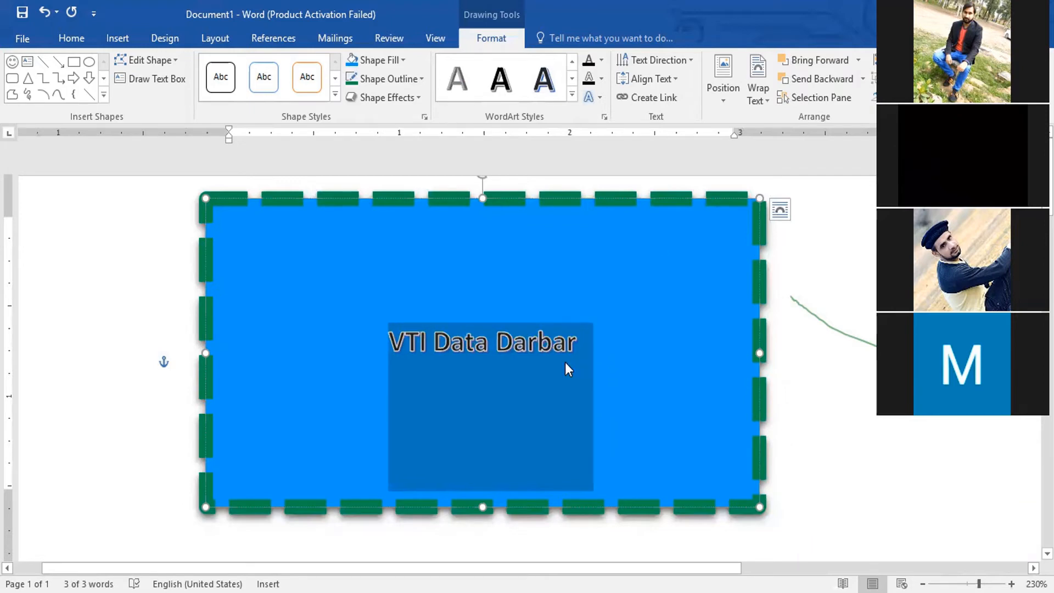
key("ctrl+shift+period")
key("ctrl+shift+period")
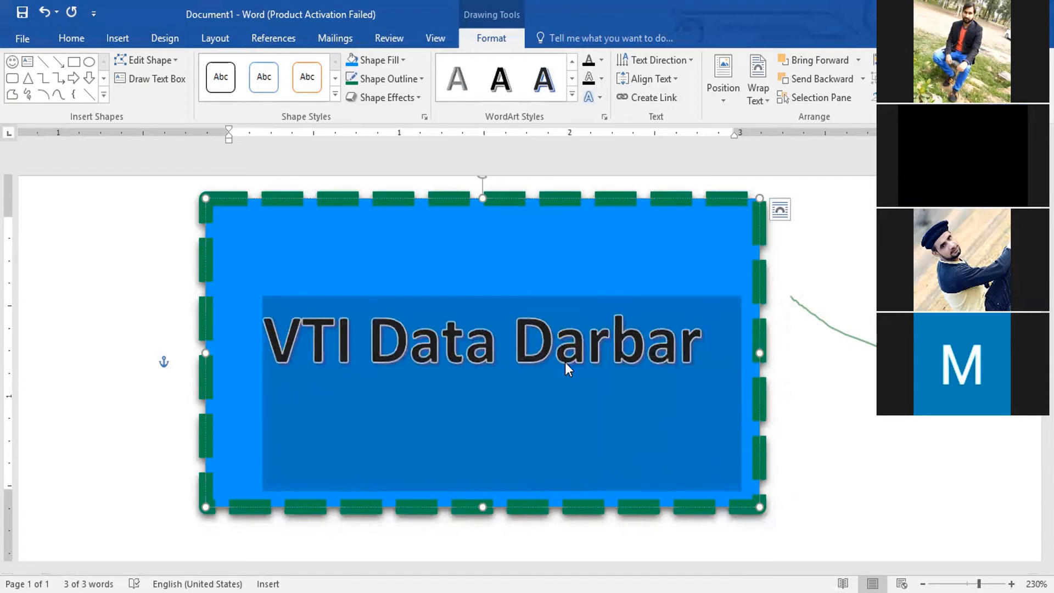
key("ctrl+shift+comma")
key("ctrl+shift+comma")
key("ctrl+shift+comma")
key("ctrl+shift+comma")
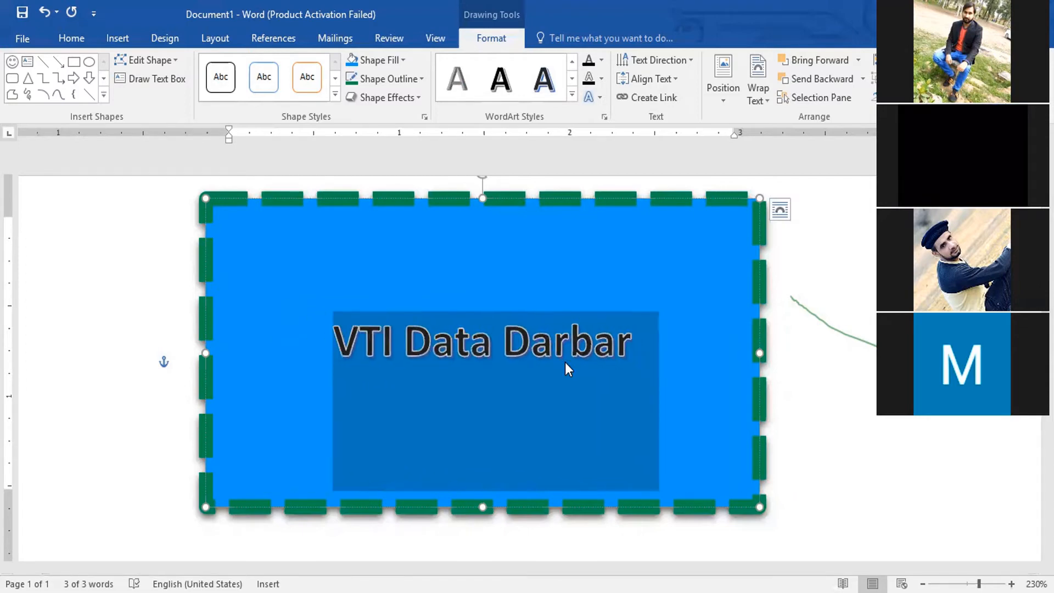
key("ctrl+shift+comma")
key("ctrl+shift+comma")
key("ctrl+shift+period")
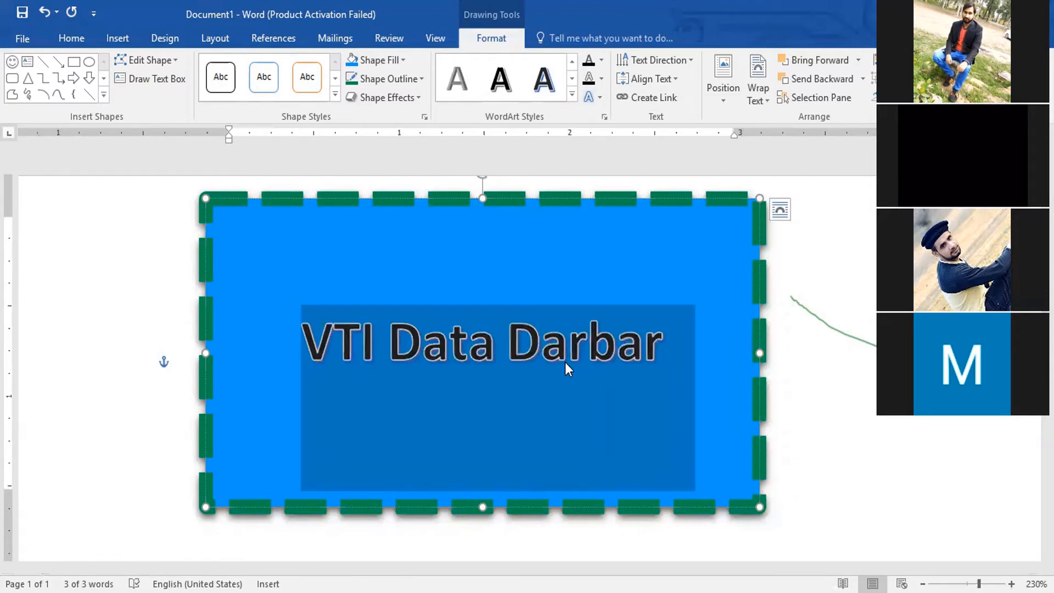
key("ctrl+shift+period")
key("ctrl+shift+period")
key("ctrl+shift+period")
key("ctrl+shift+period")
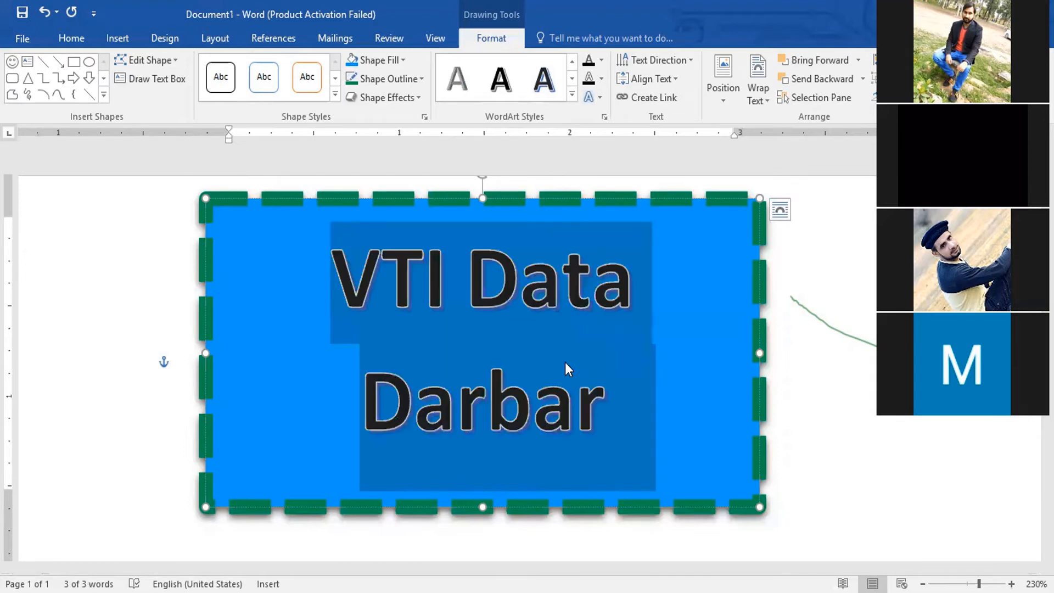
key("ctrl+shift+comma")
key("ctrl+shift+comma")
key("ctrl+shift+comma")
key("ctrl+shift+comma")
key("ctrl+shift+period")
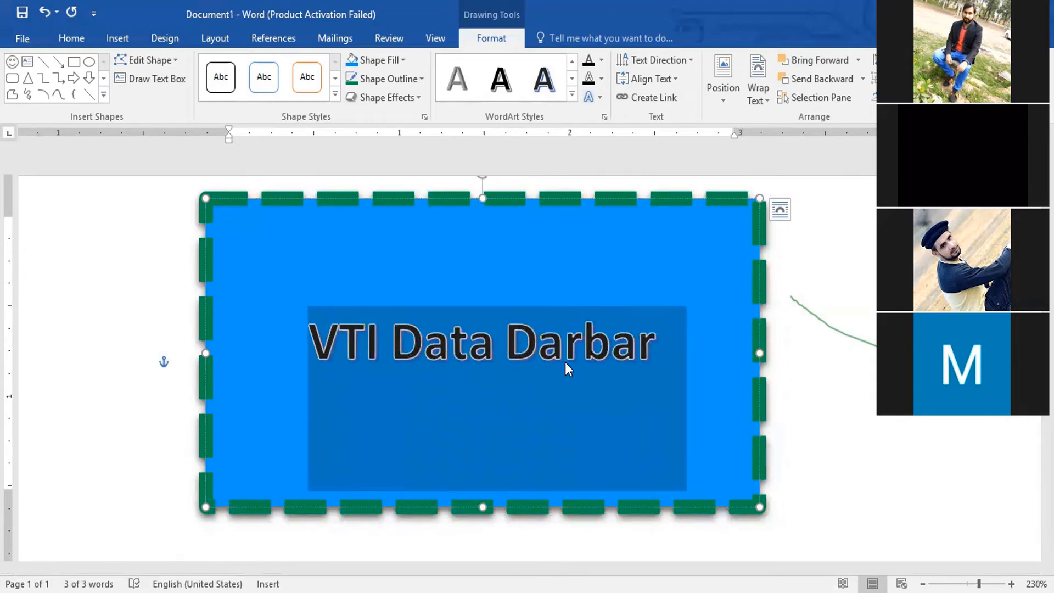
key("ctrl+shift+comma")
key("ctrl+shift+comma")
key("ctrl+shift+comma")
key("ctrl+shift+period")
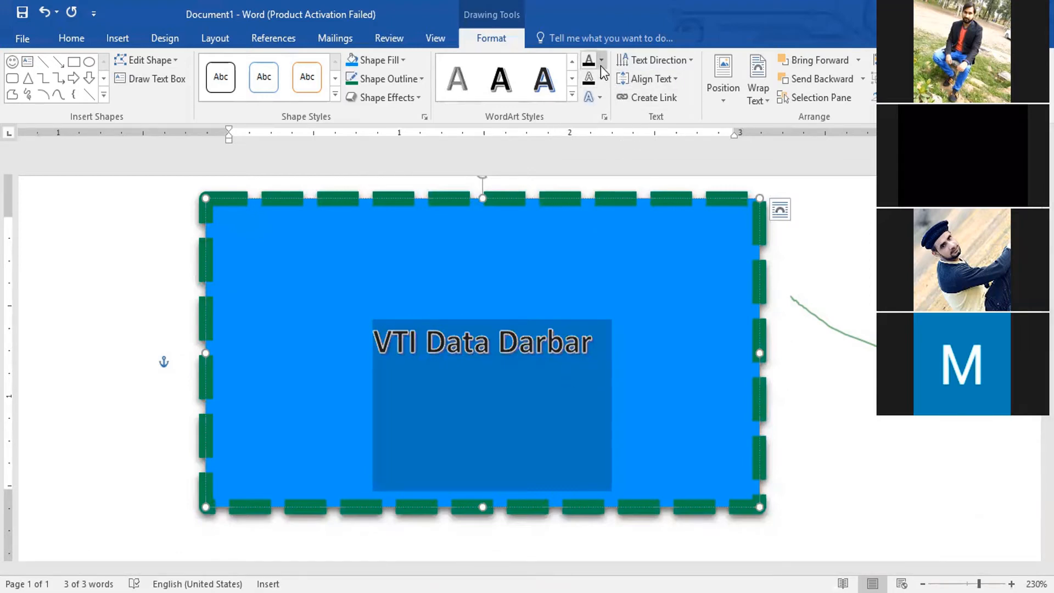
- Fill the VTI Data Darbar text with orange
left_click(651, 266)
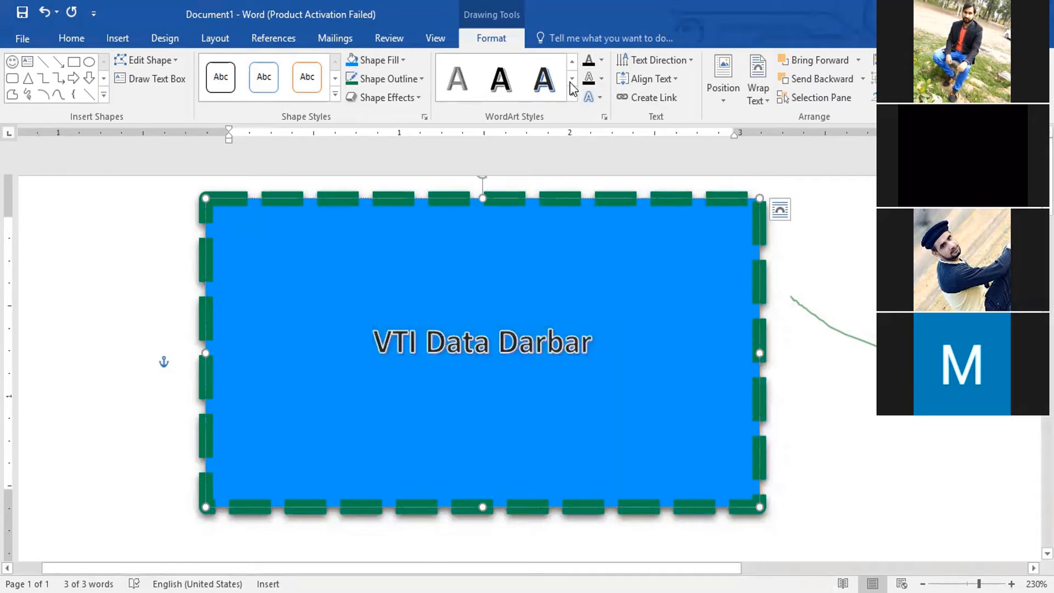
left_click(602, 61)
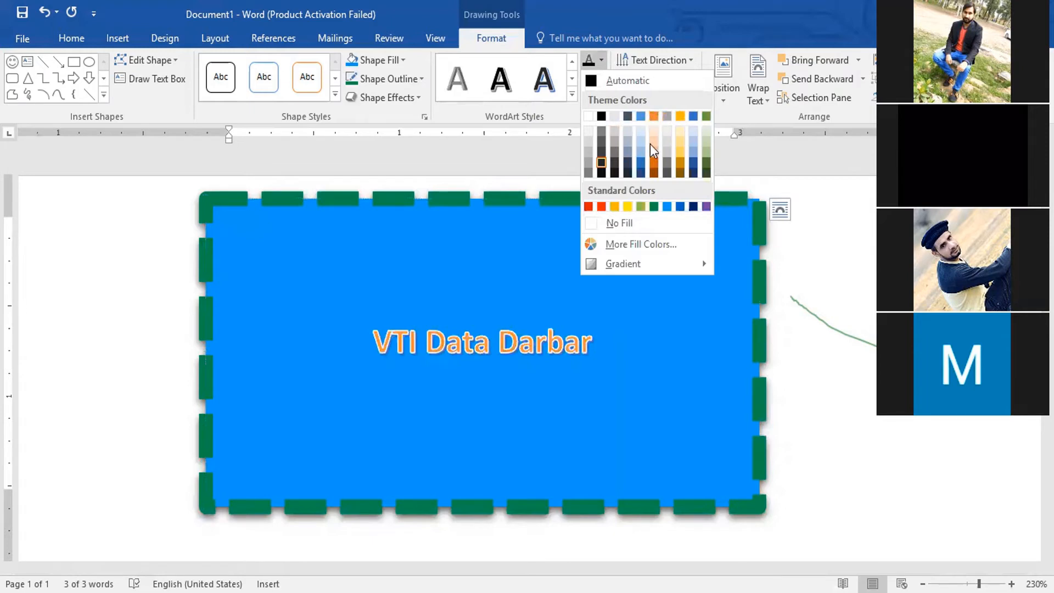
left_click(602, 206)
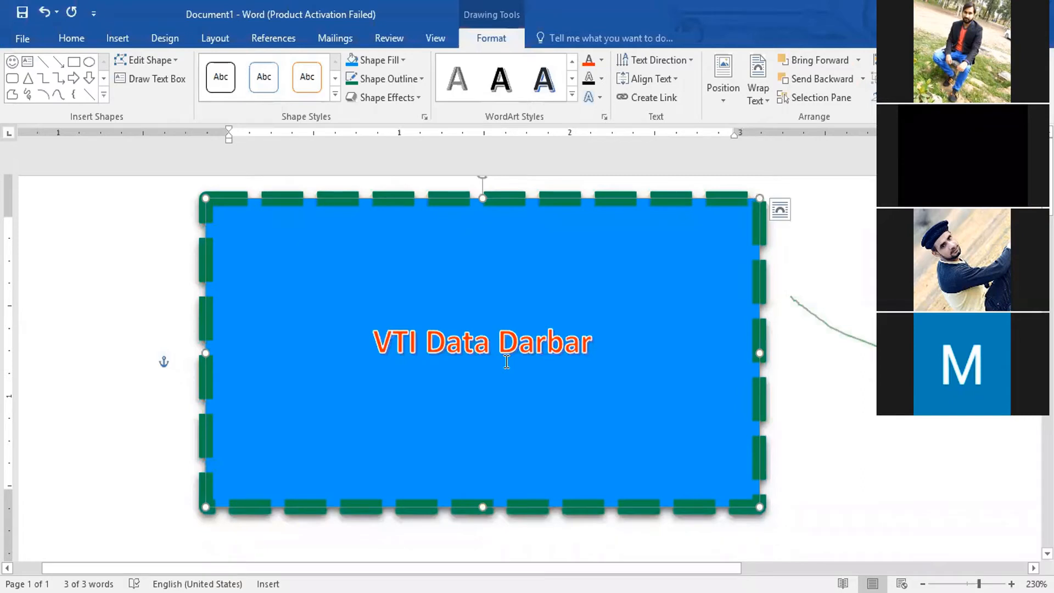
- Give the text a yellow outline from Standard Colors
left_click(601, 80)
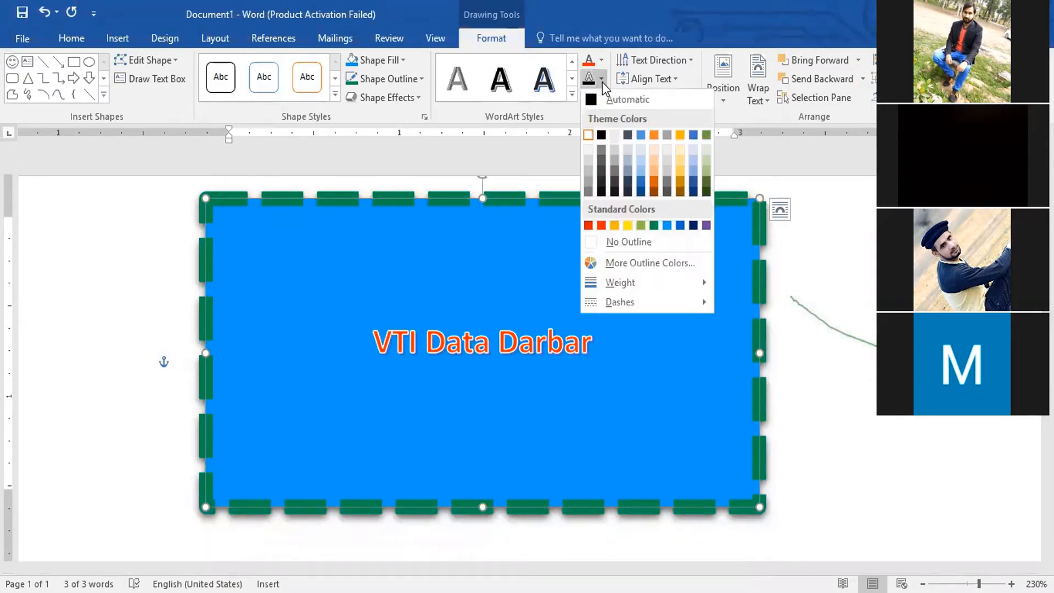
left_click(598, 82)
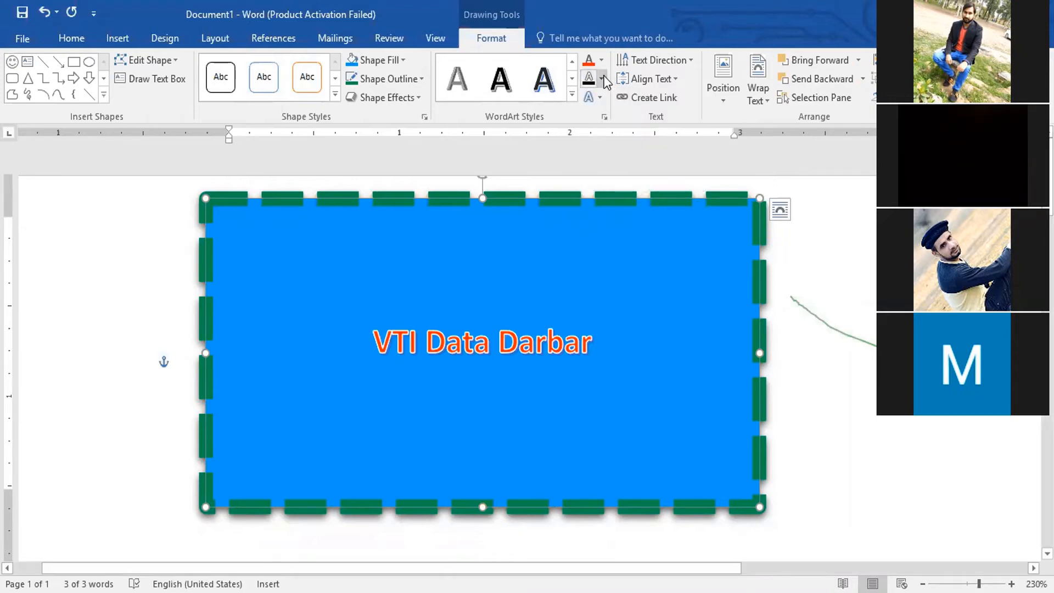
left_click(604, 80)
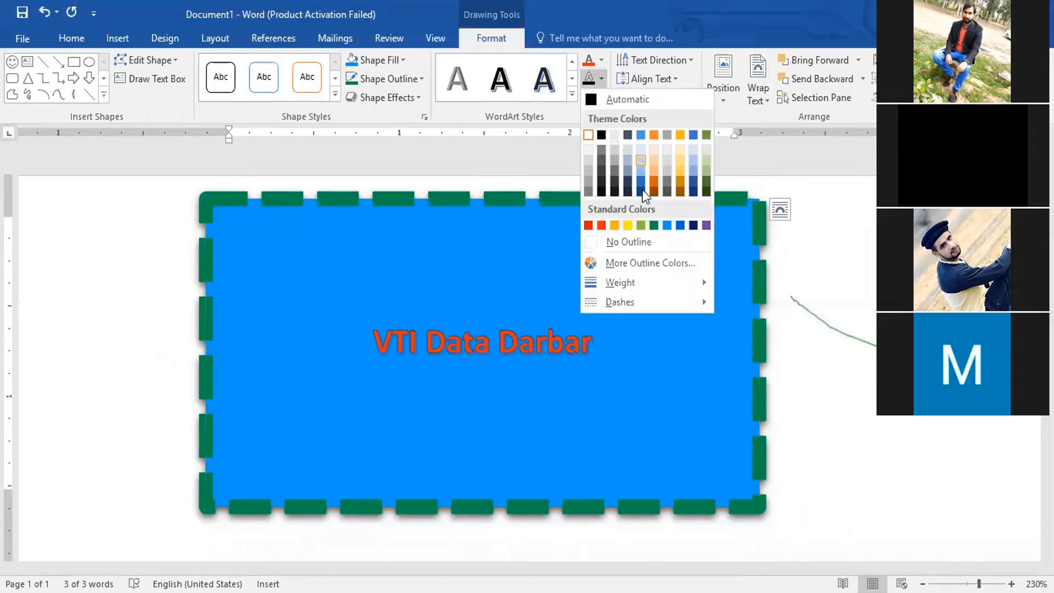
left_click(629, 228)
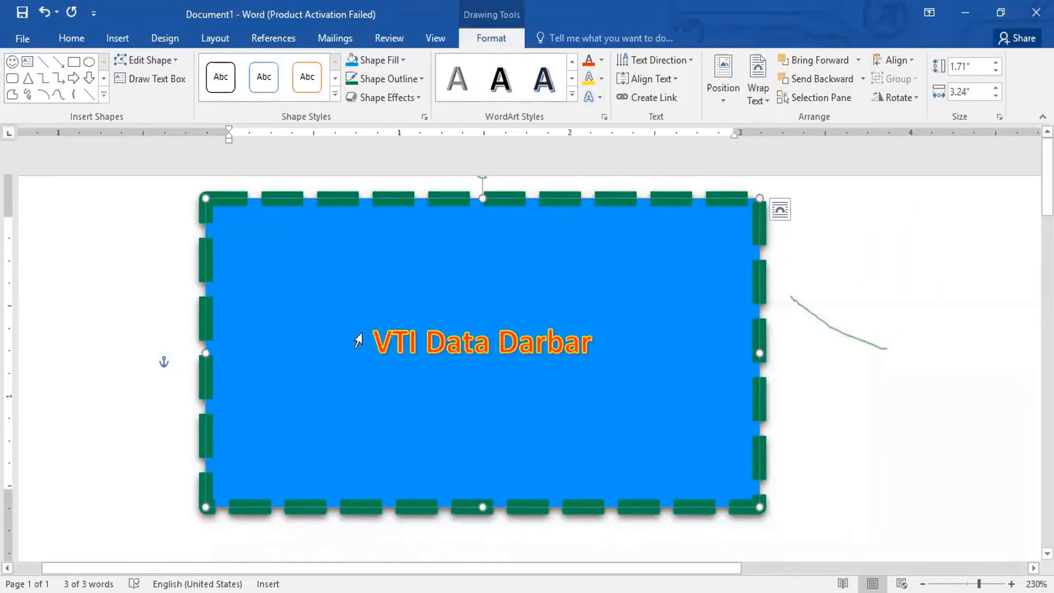
left_click(604, 76)
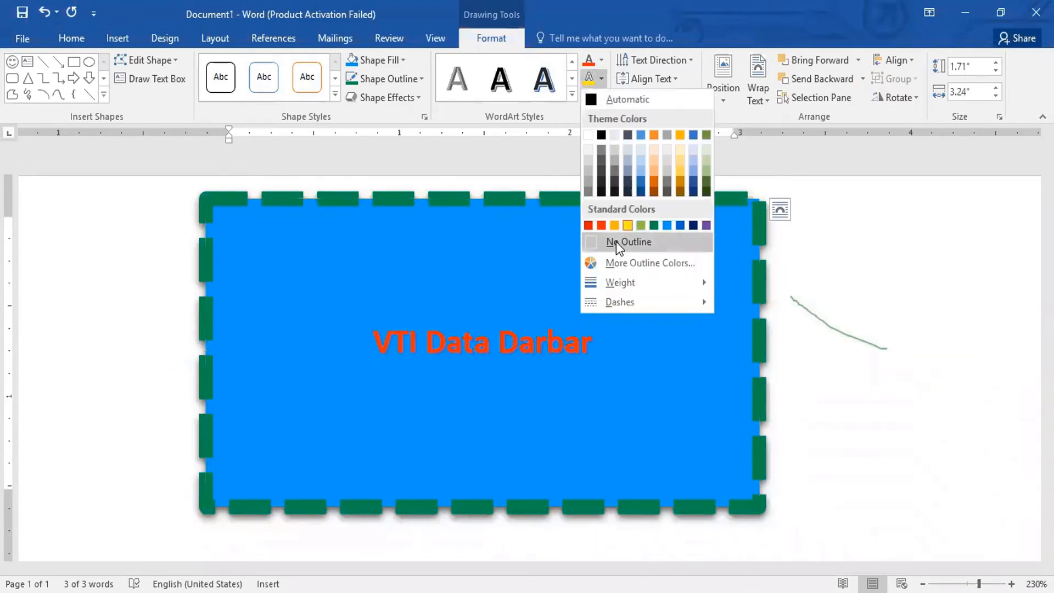
mouse_move(659, 282)
- Apply the Arch (Follow Path) transform to the heading and enlarge the shape from its top-right corner
left_click(604, 96)
left_click(602, 100)
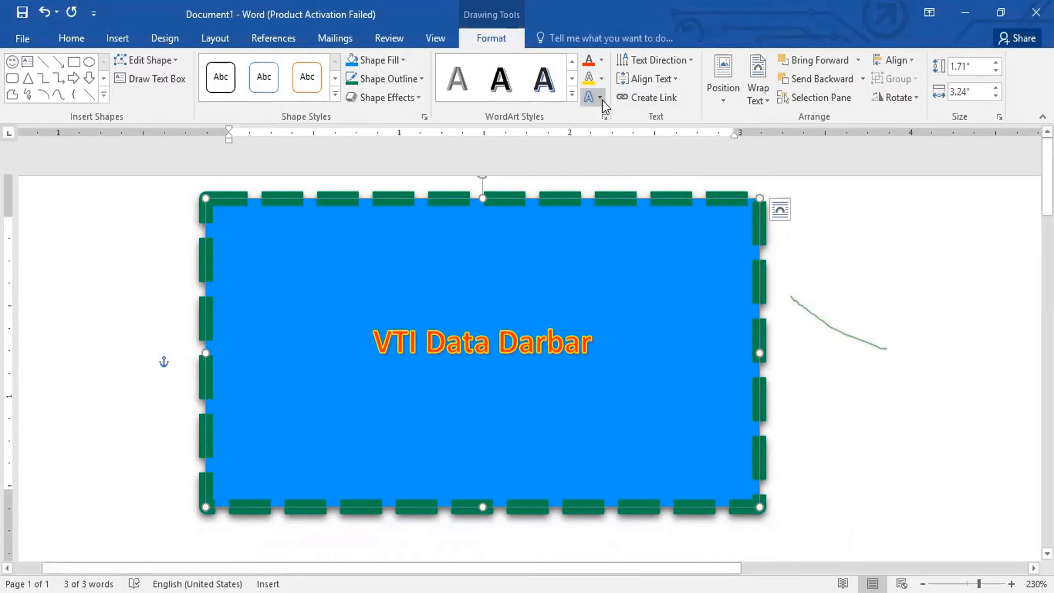
left_click(602, 99)
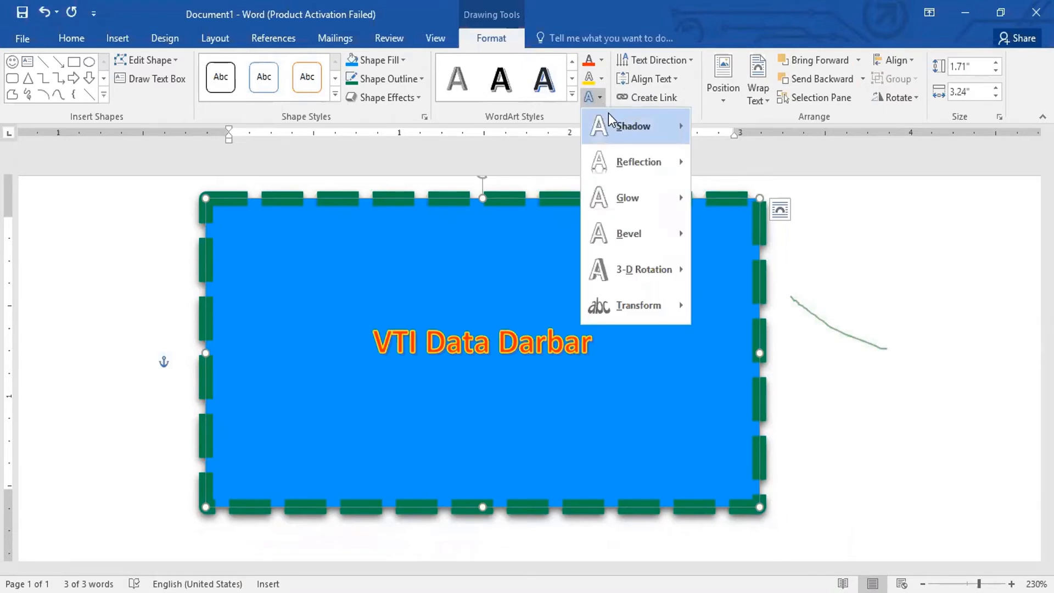
mouse_move(611, 119)
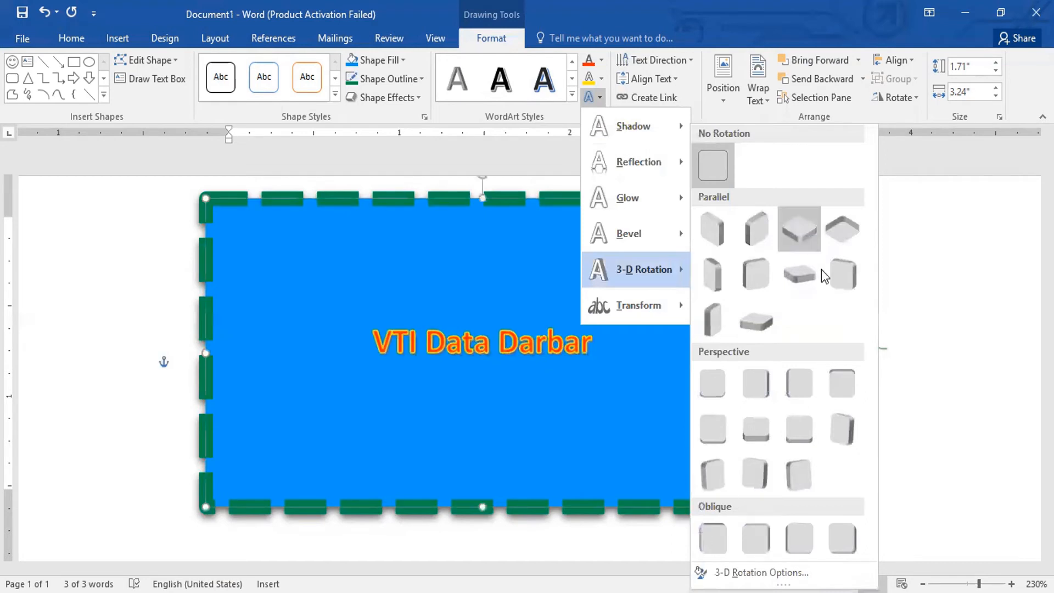
left_click(595, 96)
left_click(595, 96)
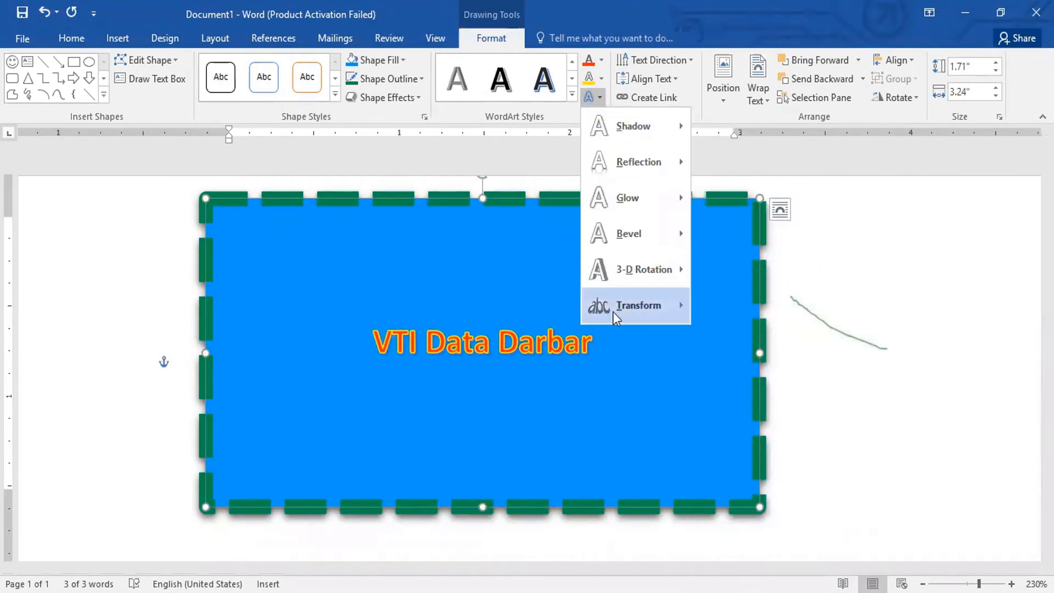
mouse_move(628, 312)
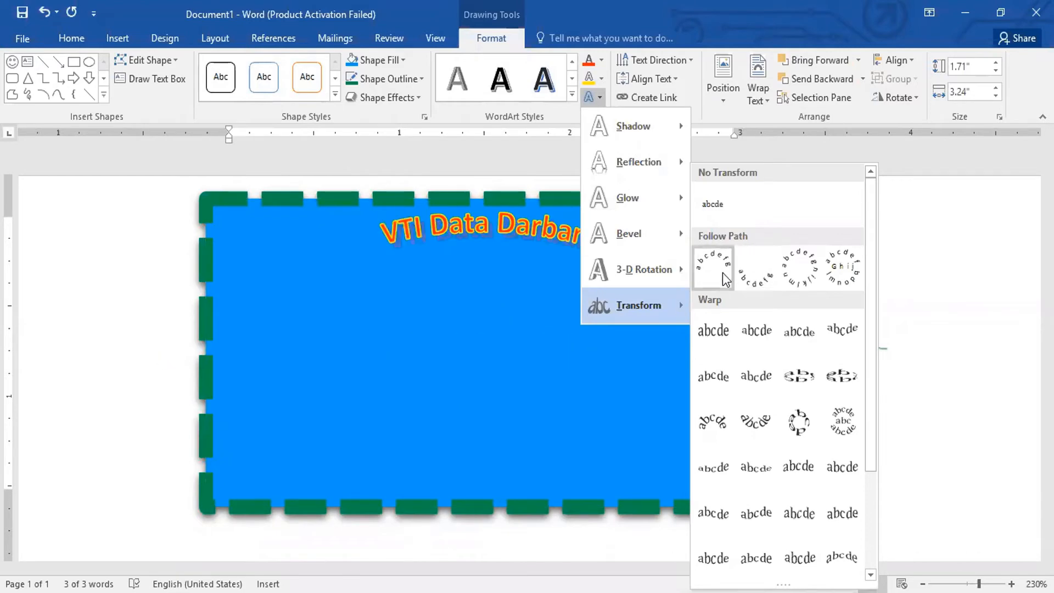
left_click(722, 272)
left_click_drag(731, 221, 780, 208)
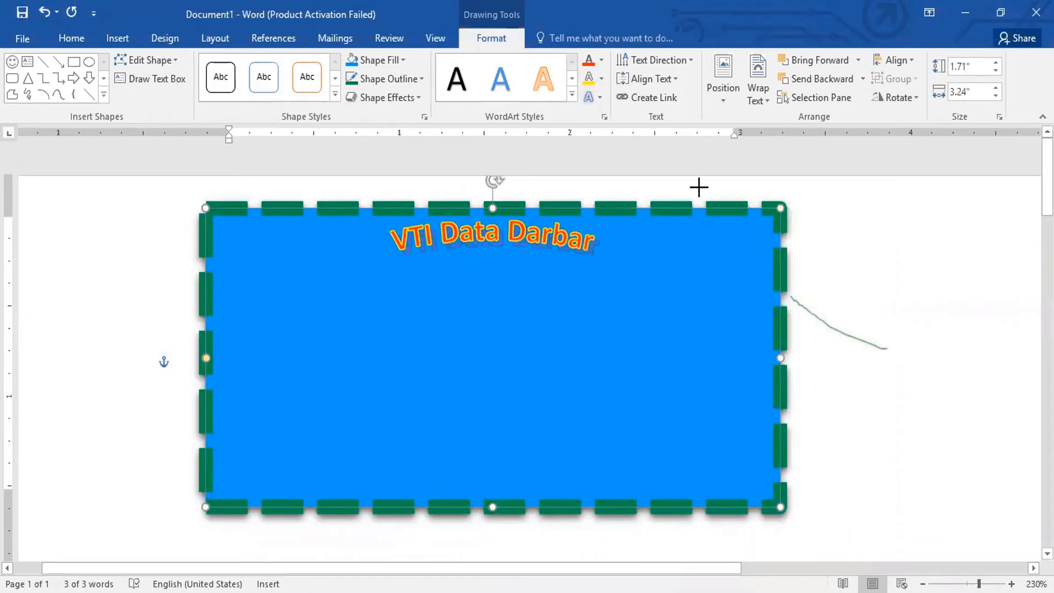
- Resize the blue shape to 1.65" by 3.03"
left_click_drag(723, 210, 724, 211)
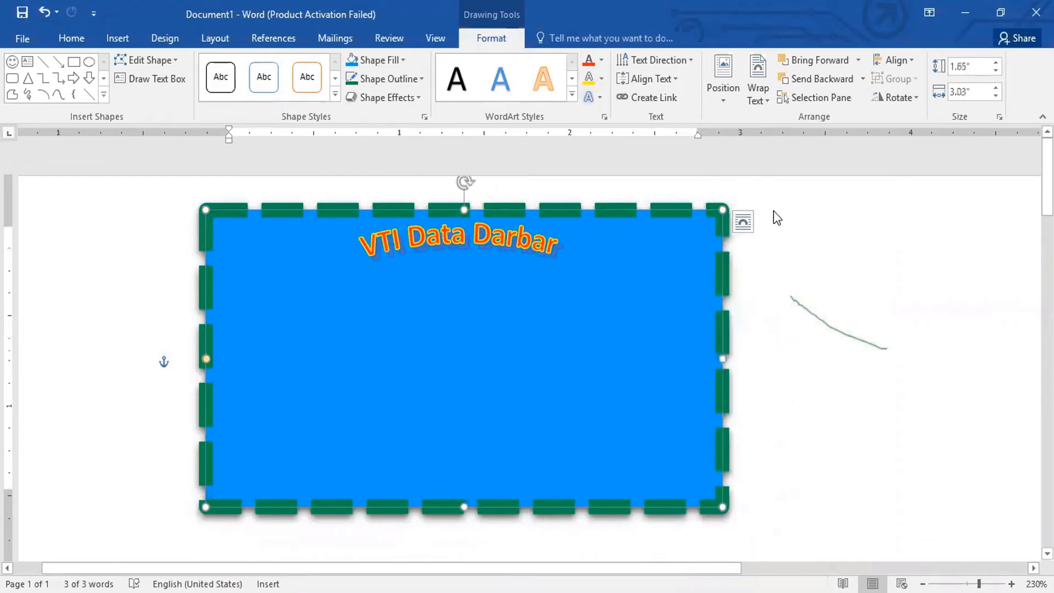
left_click(773, 211)
left_click(641, 206)
- Rotate the VTI Data Darbar text 90° with Text Direction
left_click(445, 389)
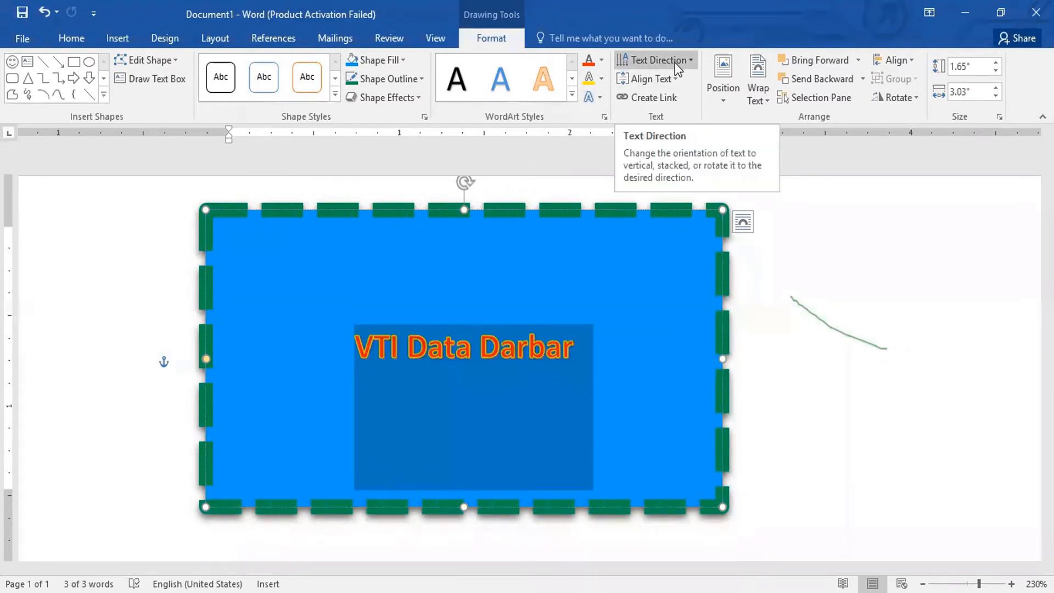
left_click(683, 329)
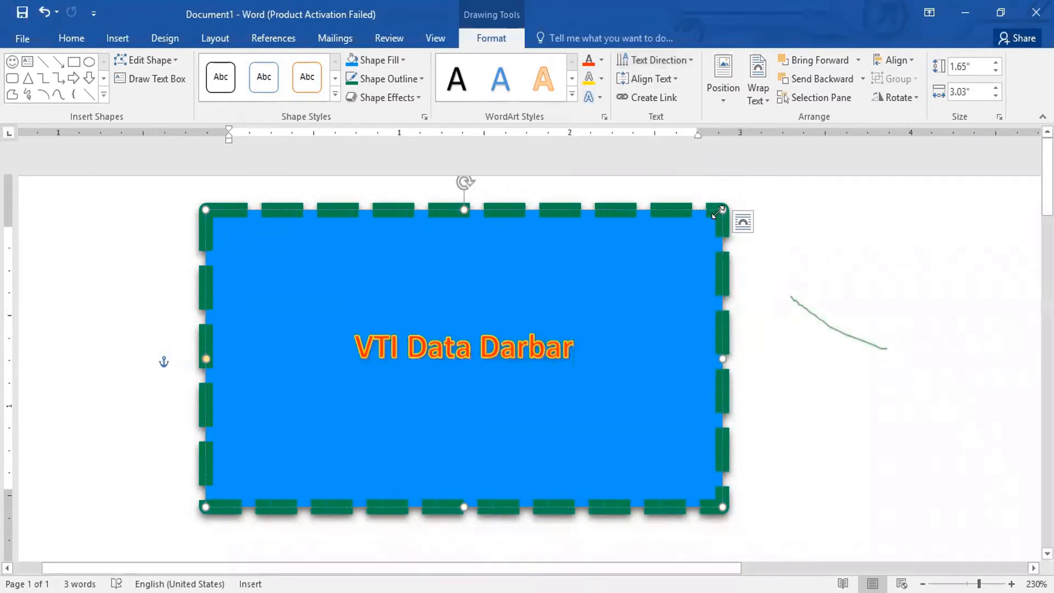
left_click(765, 264)
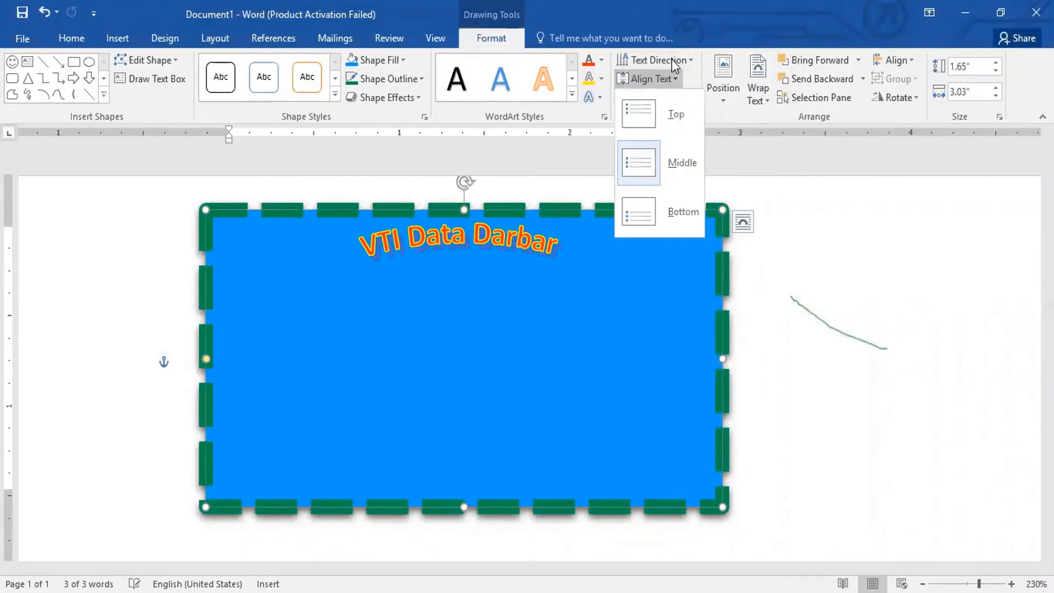
left_click(674, 61)
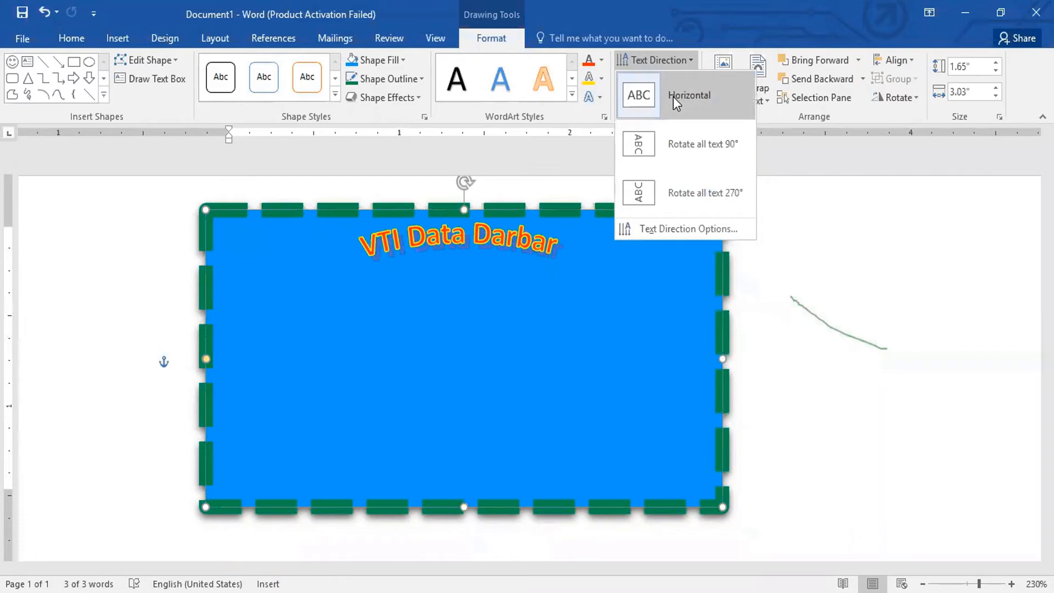
left_click(669, 153)
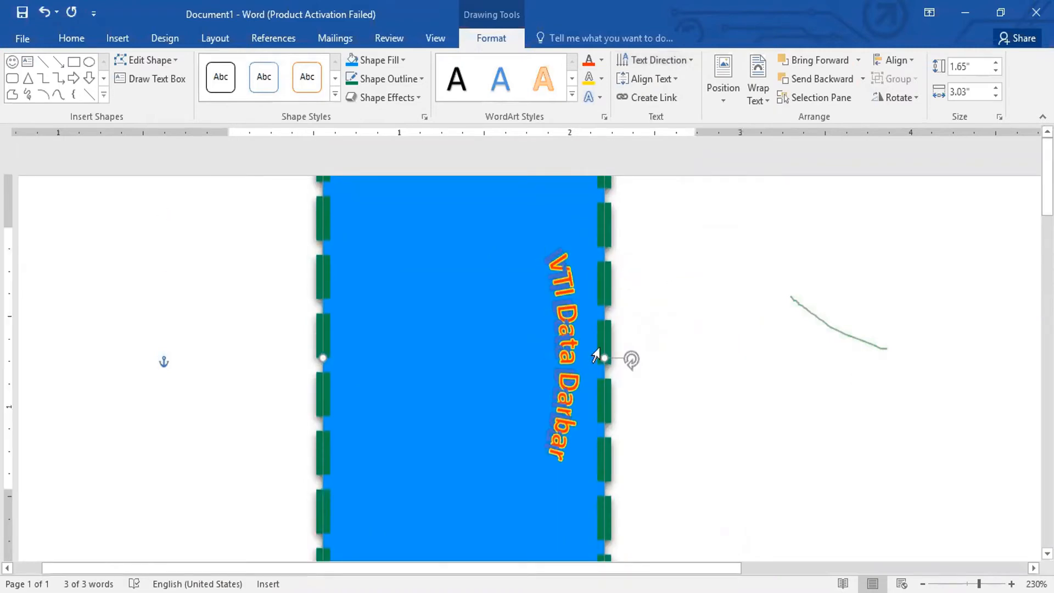
- Undo the 90° text rotation and reselect the whole blue text box
left_click(774, 280)
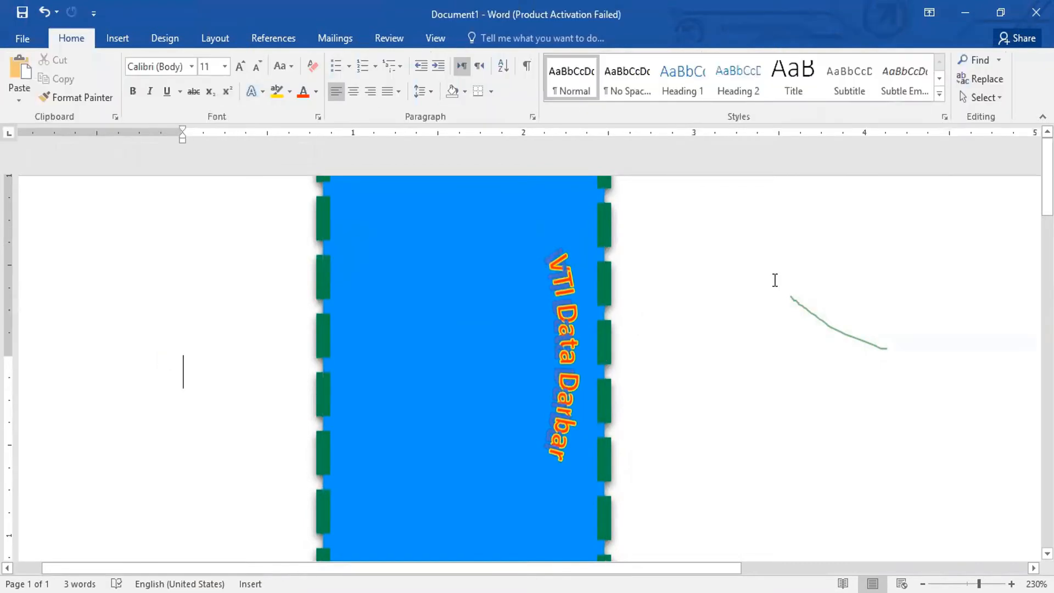
key("ctrl+z")
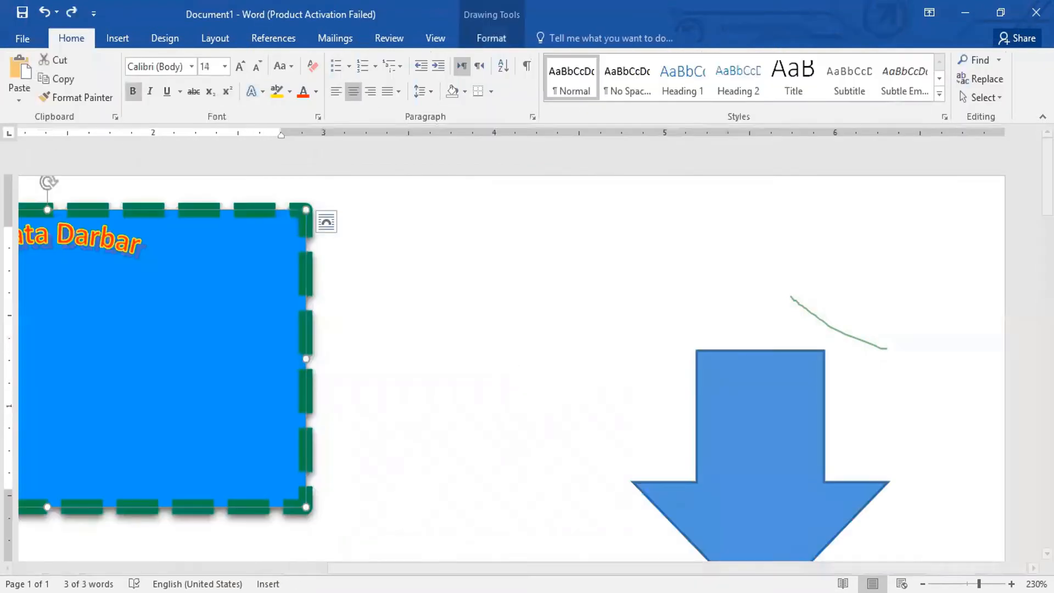
left_click_drag(338, 568, 49, 533)
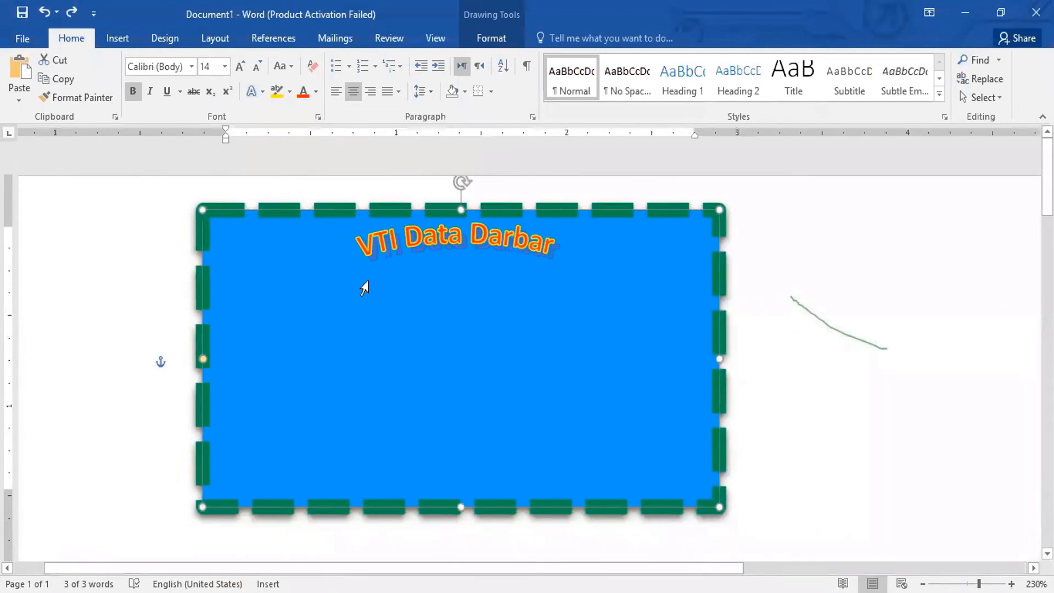
triple_click(516, 246)
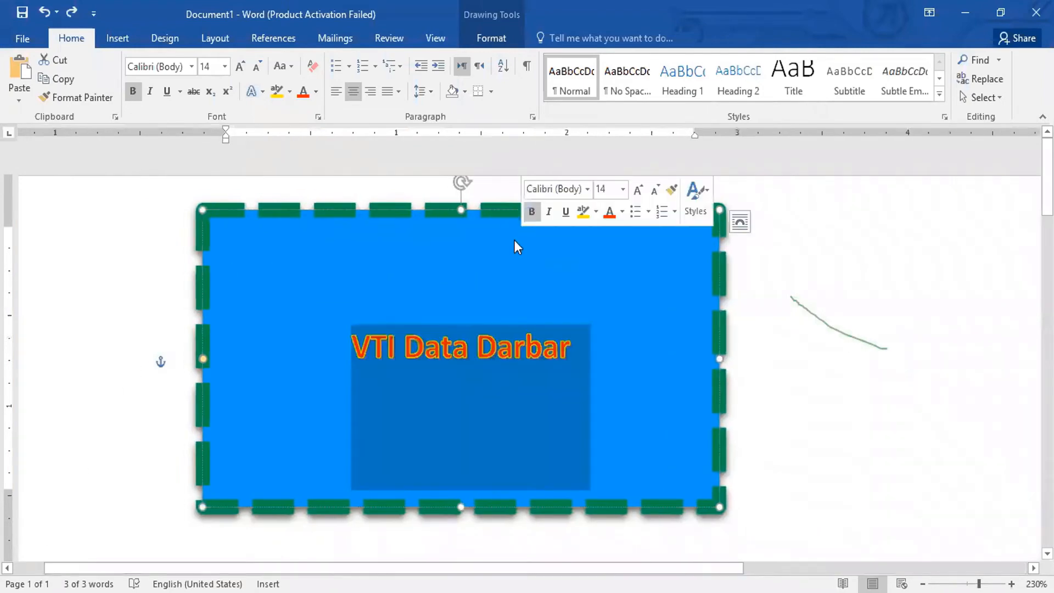
left_click(819, 327)
left_click(574, 215)
left_click(472, 39)
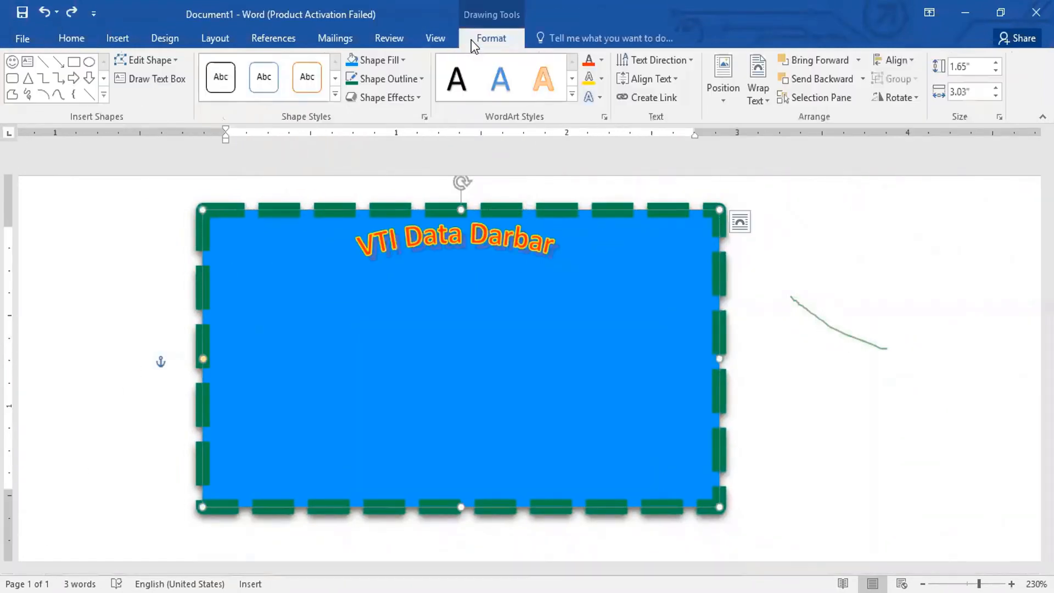
- Remove the arch from the heading with Transform set to No Transform
left_click(598, 98)
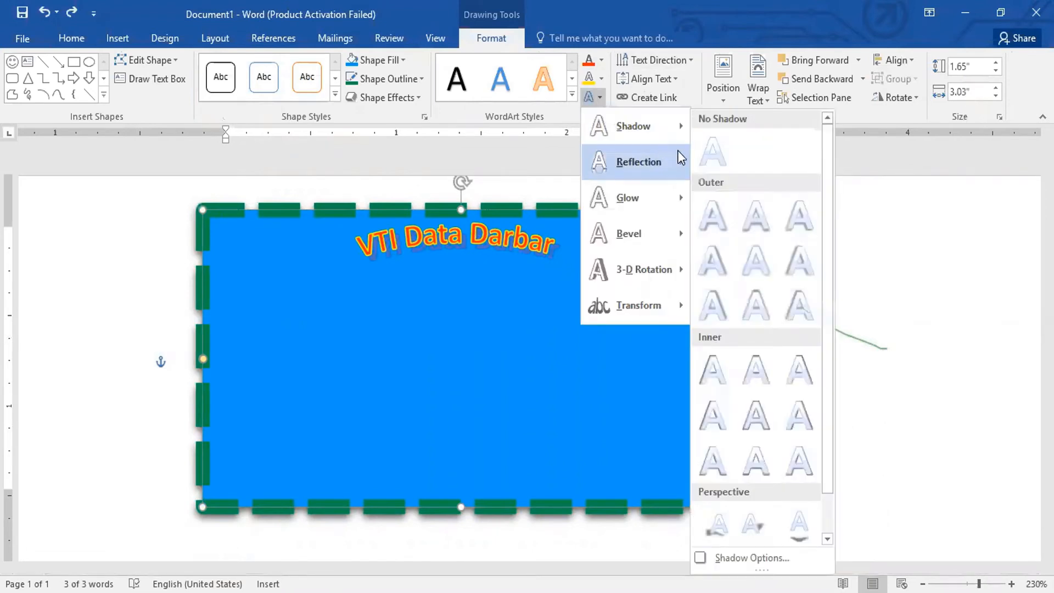
mouse_move(675, 311)
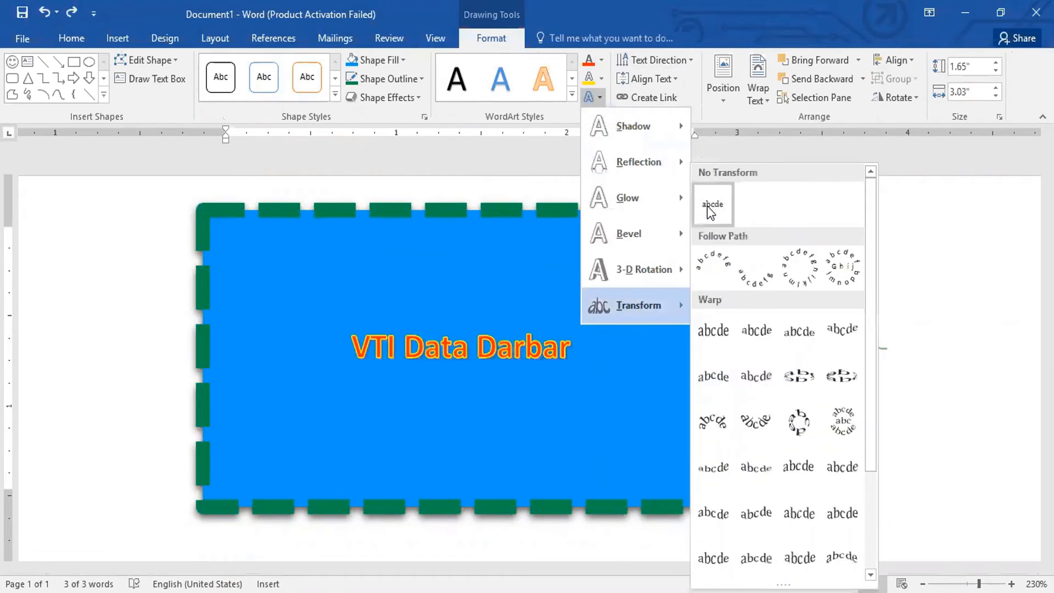
left_click(653, 60)
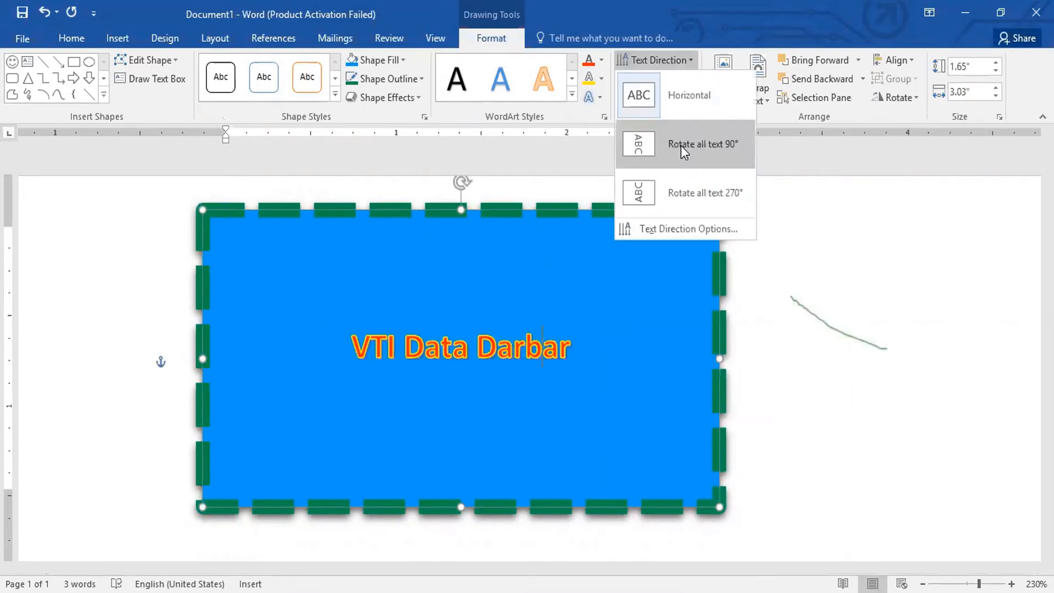
- Try 90° and 270° text directions, then set the heading back to horizontal
left_click(681, 146)
left_click(676, 62)
left_click(676, 61)
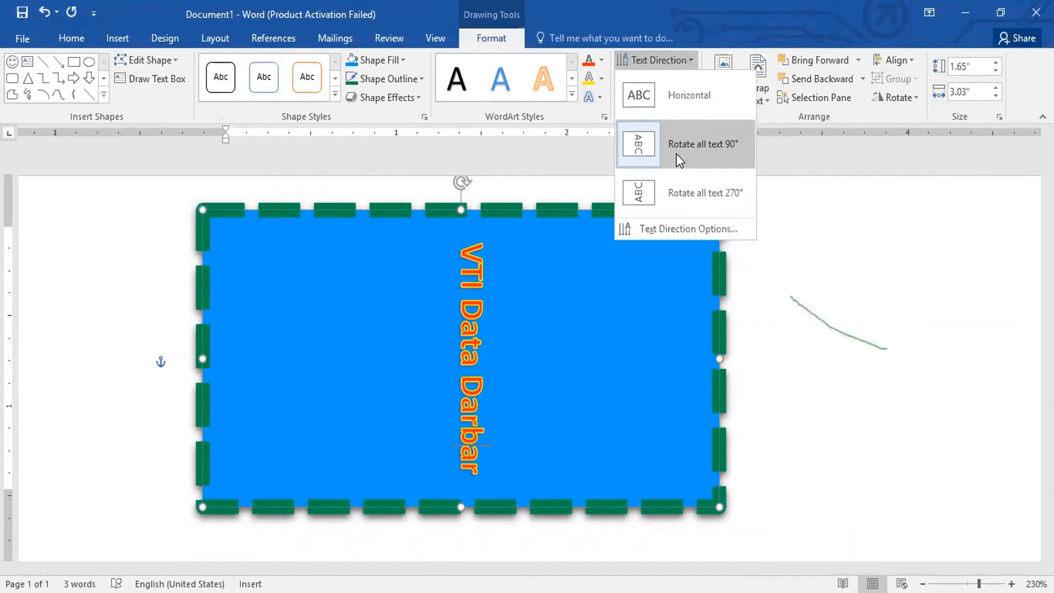
left_click(680, 197)
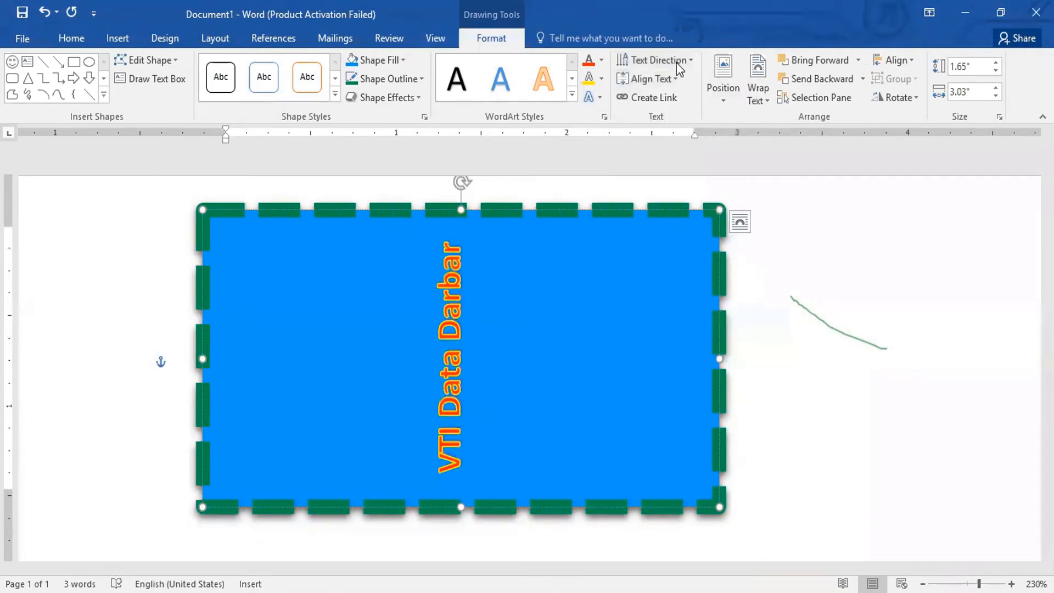
left_click(677, 61)
left_click(671, 153)
left_click(667, 59)
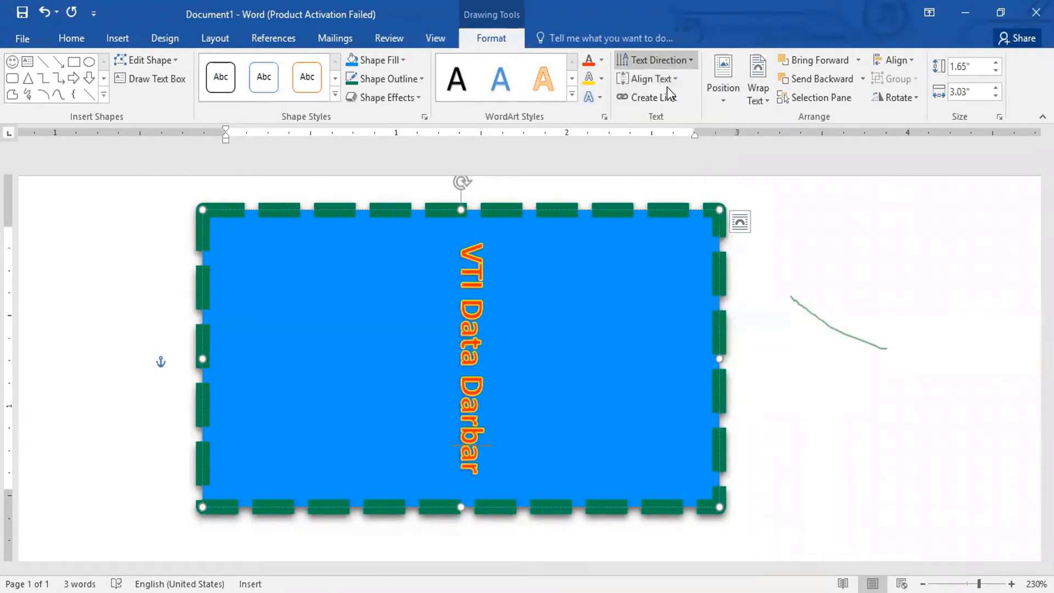
left_click(667, 86)
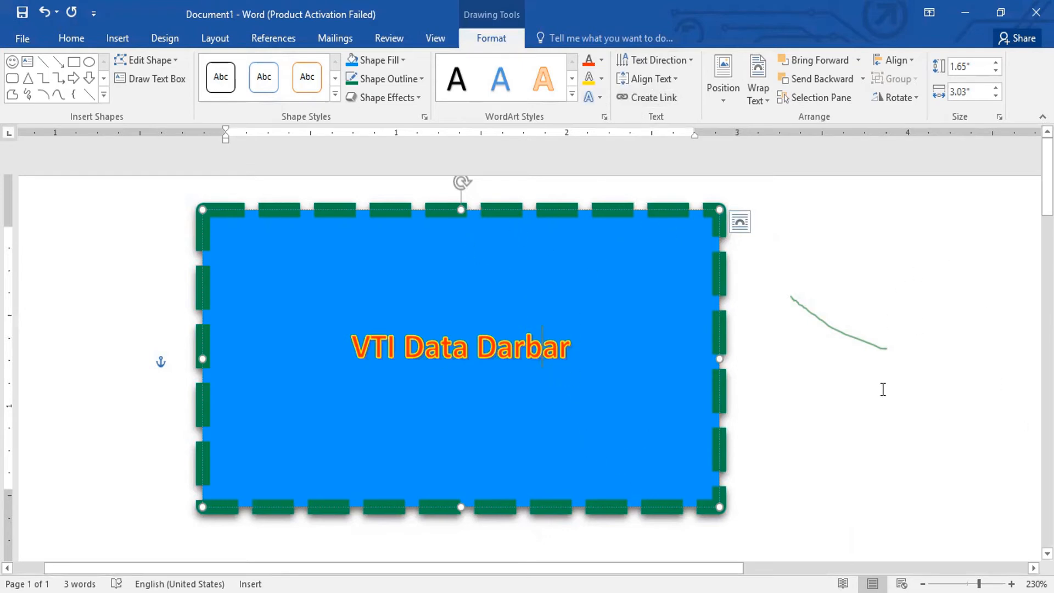
- Select the whole VTI Data Darbar text box by its border
left_click(641, 99)
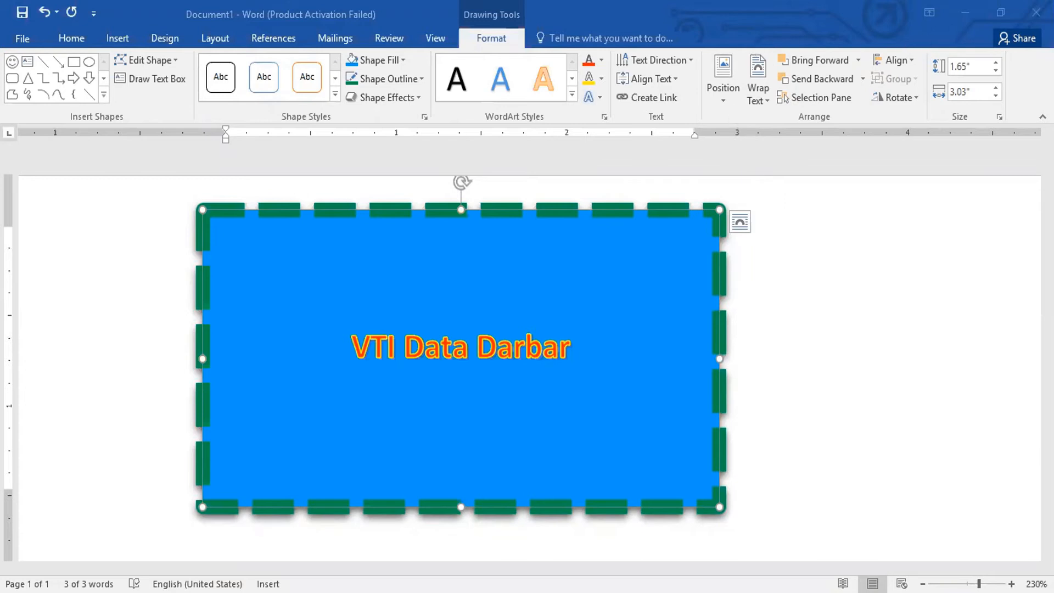
left_click(719, 104)
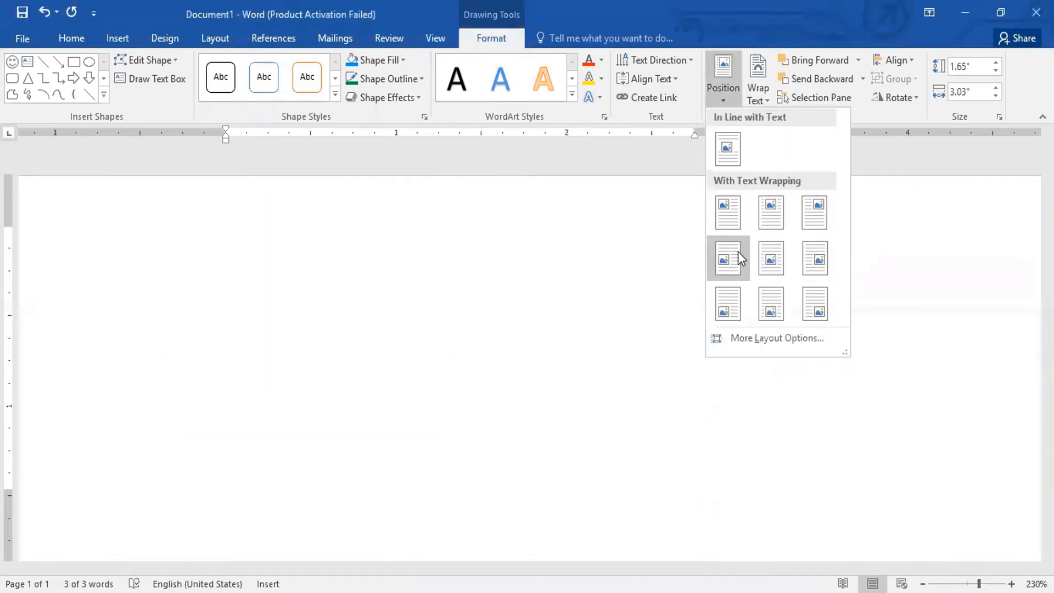
left_click(864, 230)
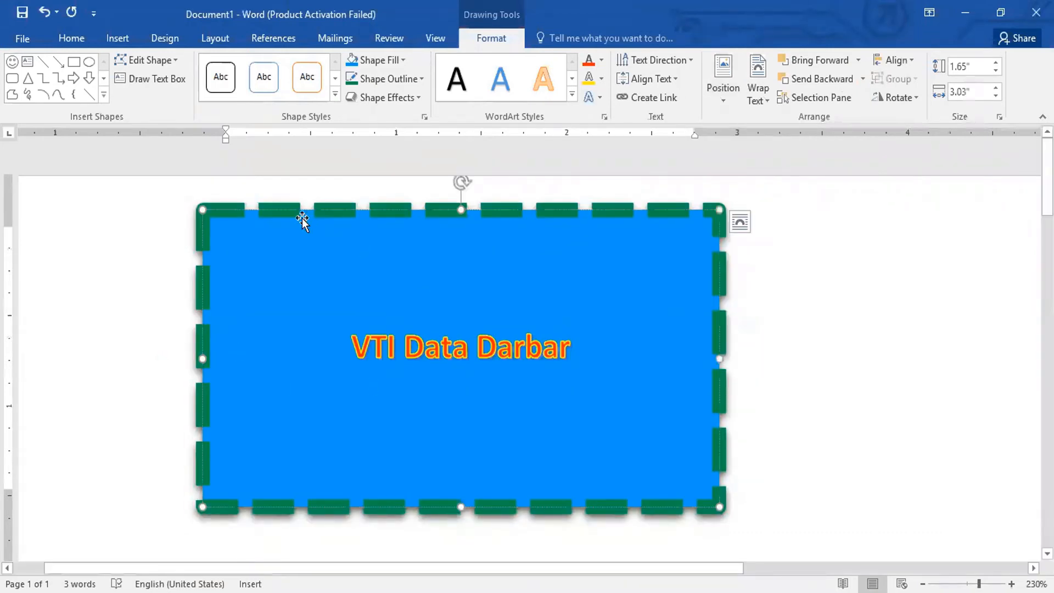
scroll(330, 354, "down", 3)
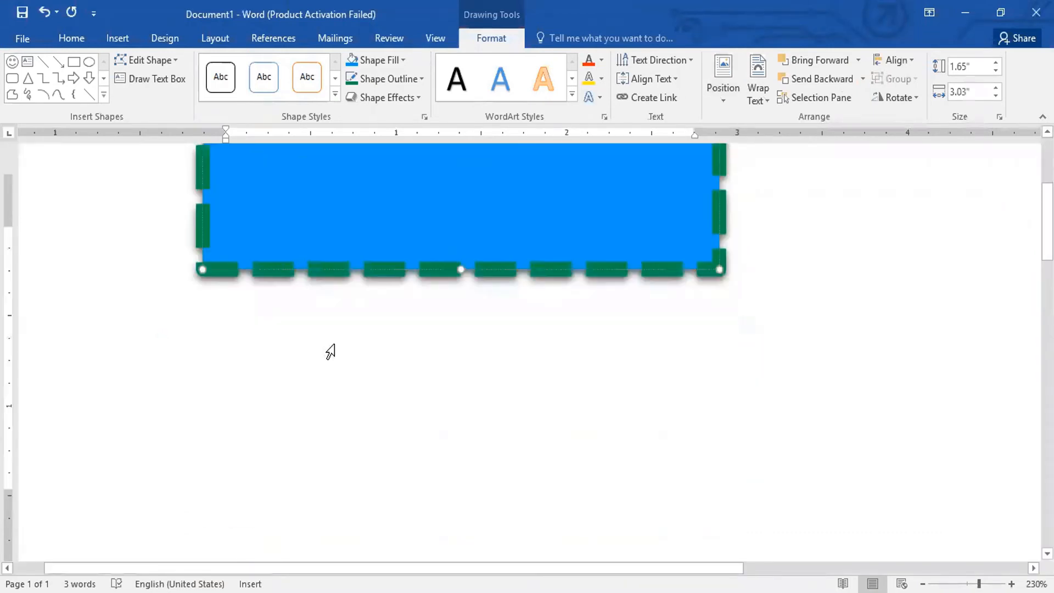
scroll(330, 353, "up", 3)
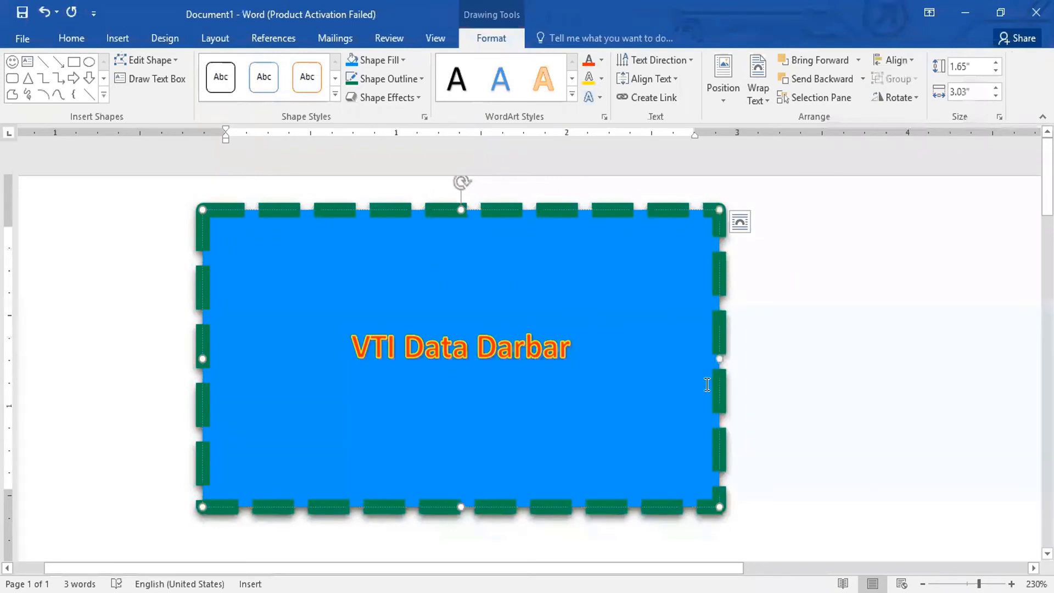
left_click(728, 267)
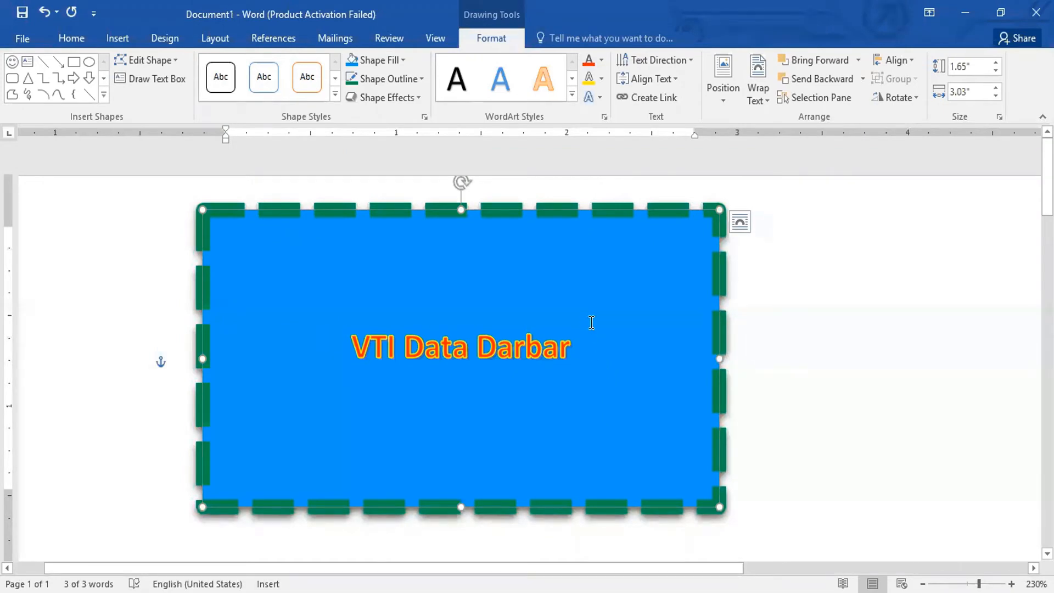
- Show the Insert ribbon to begin adding a chart
left_click(116, 39)
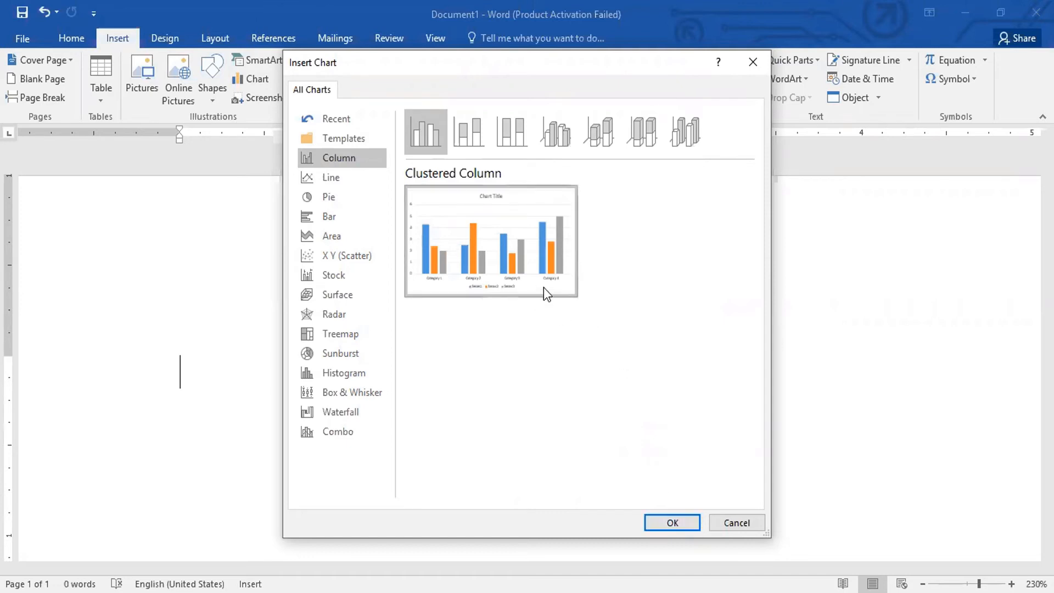
- Insert the default clustered column chart and move its data sheet to edit Category 1
left_click(671, 522)
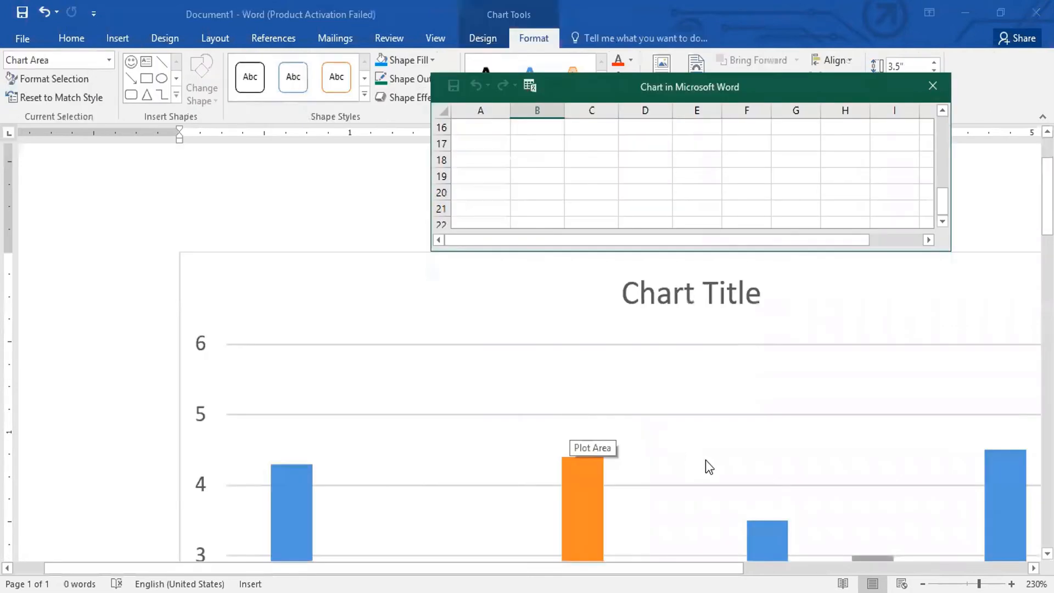
scroll(613, 142, "up", 1)
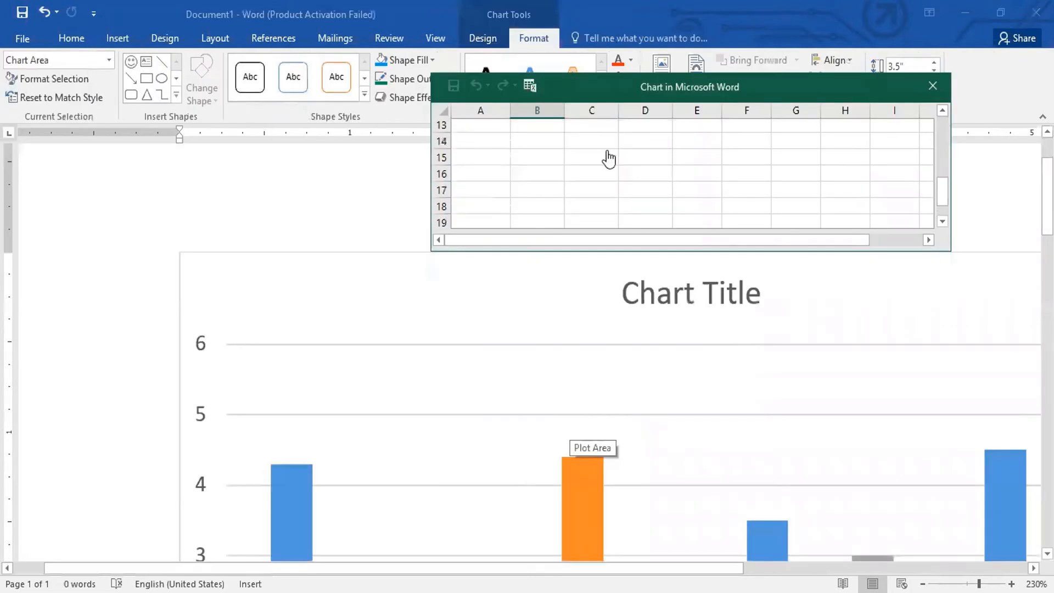
scroll(609, 159, "up", 4)
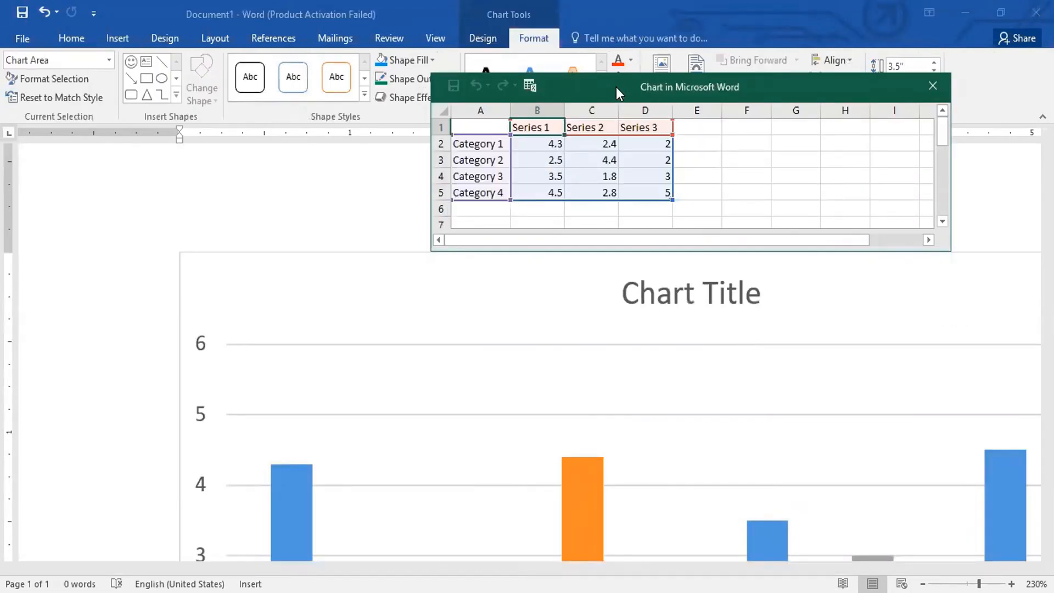
left_click_drag(617, 87, 556, 133)
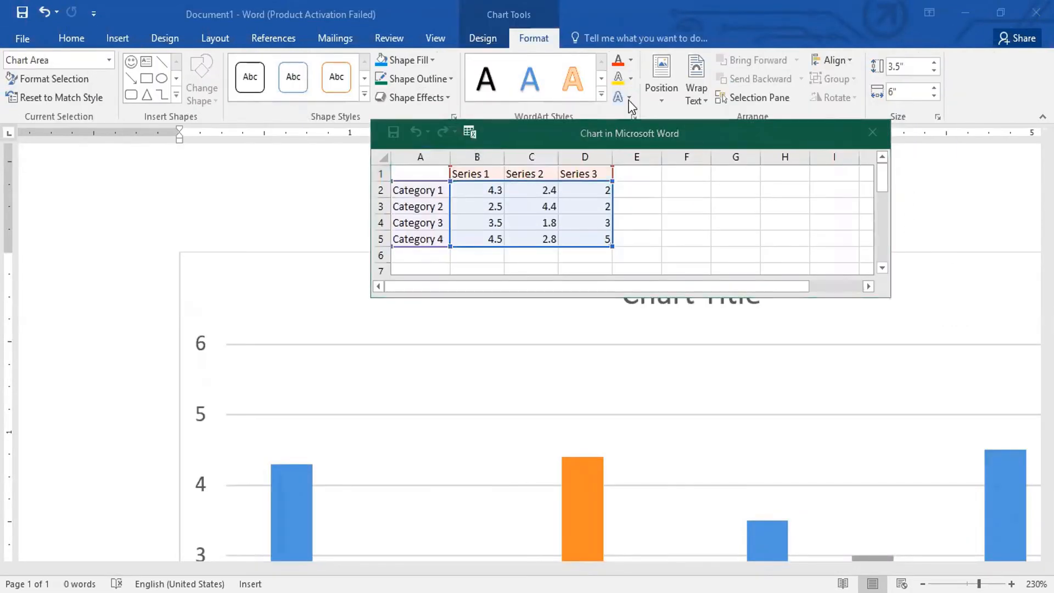
left_click(425, 191)
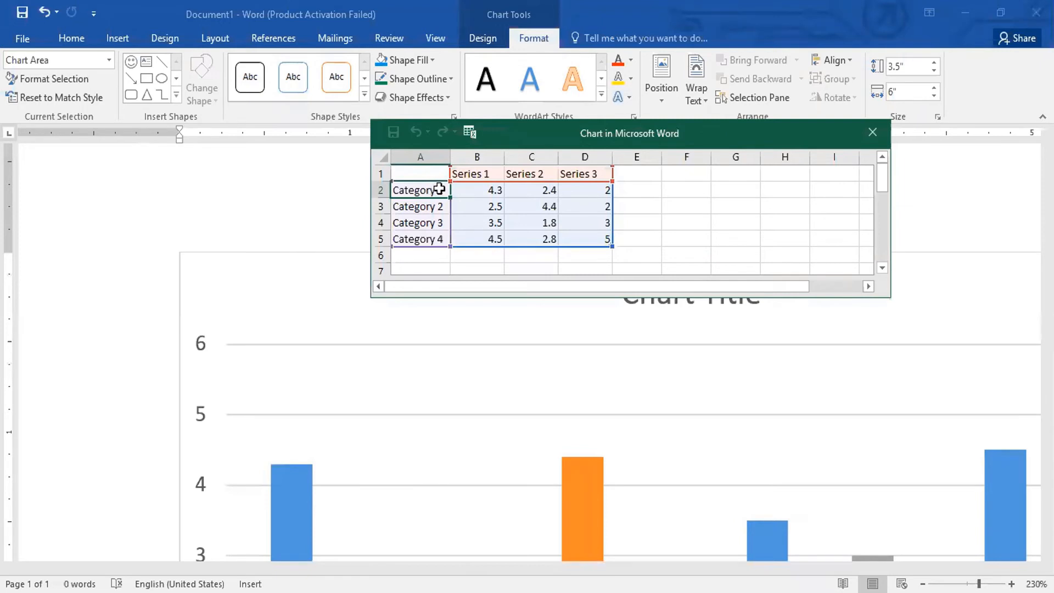
- Enter the student names Asharab, Gulsher, Mudasar and Ali Raza as the chart categories
type("Asharab")
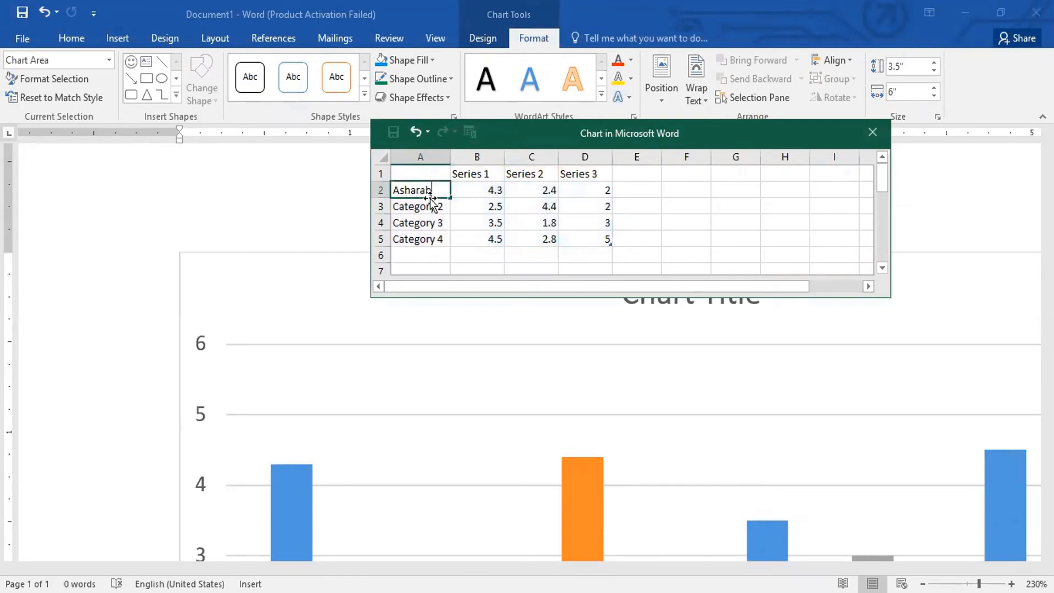
key("Return")
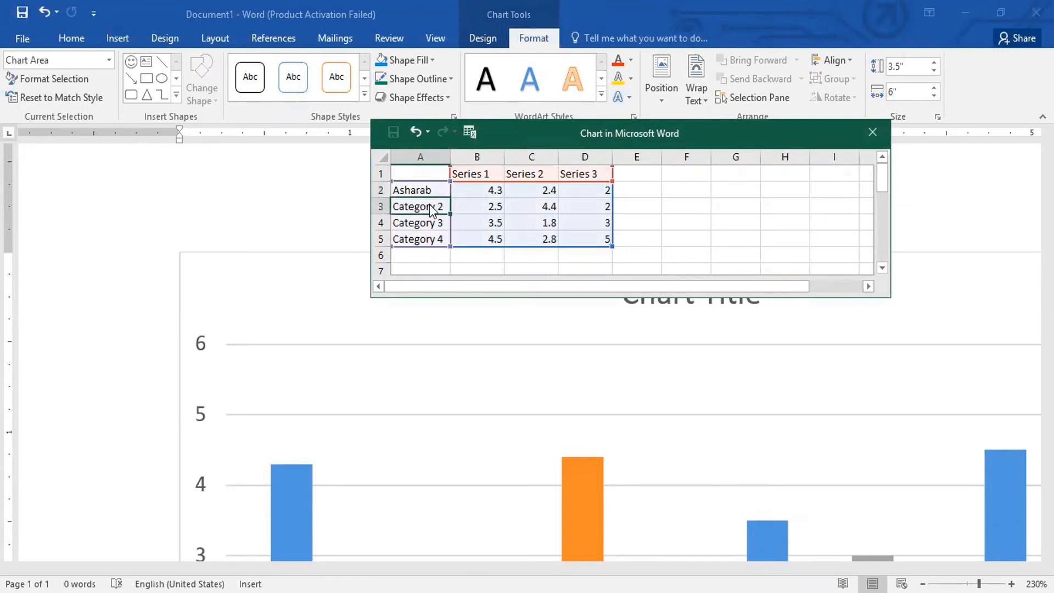
type("Gulsher")
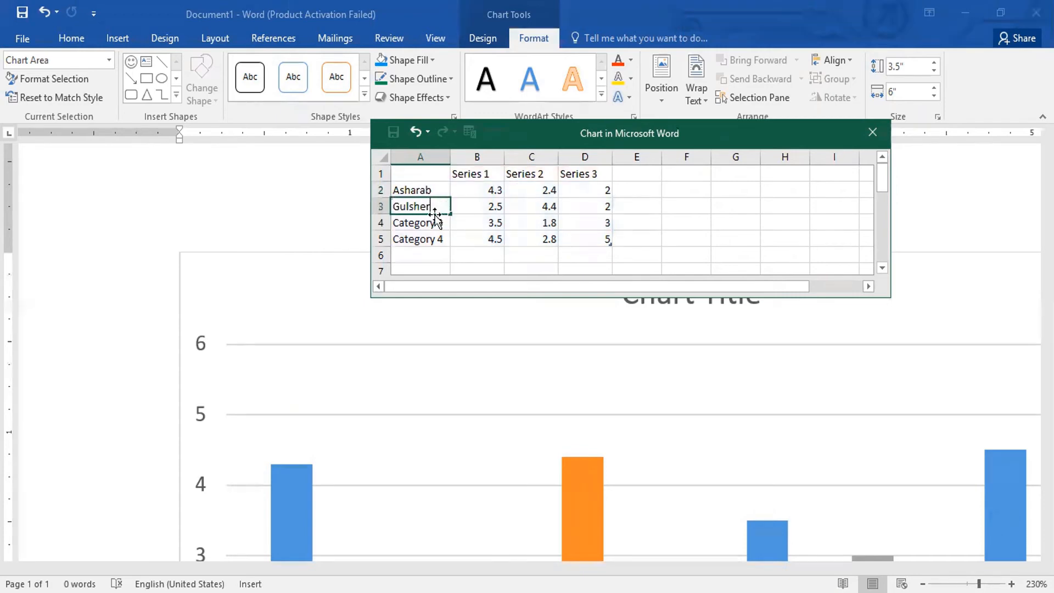
key("Return")
type("Mudasar")
key("Return")
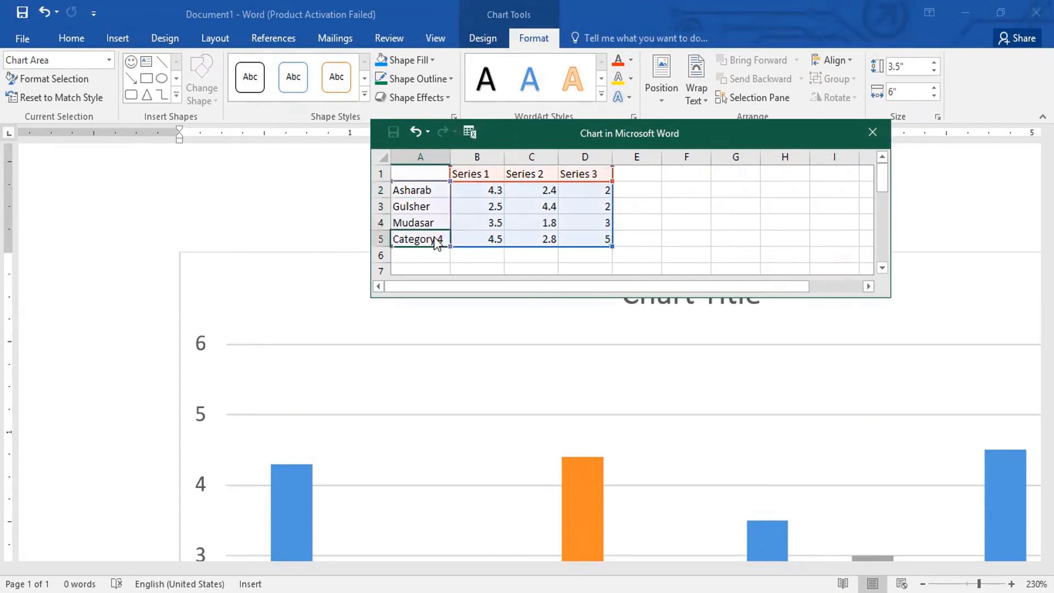
type("Ali Raza")
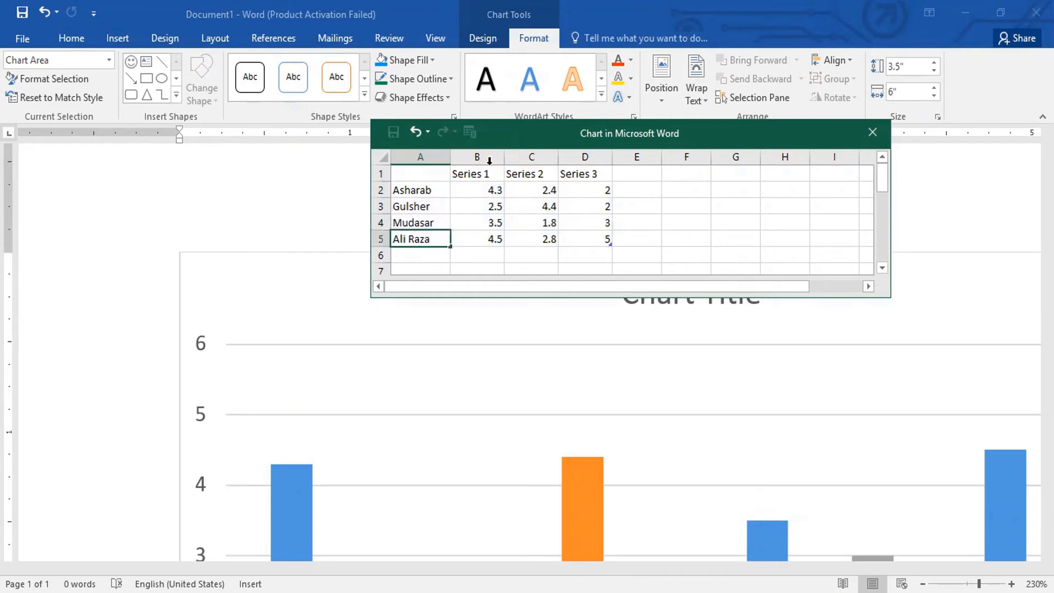
- Rename the three series headers Maths, English and Urdu
left_click(487, 174)
type("Maths")
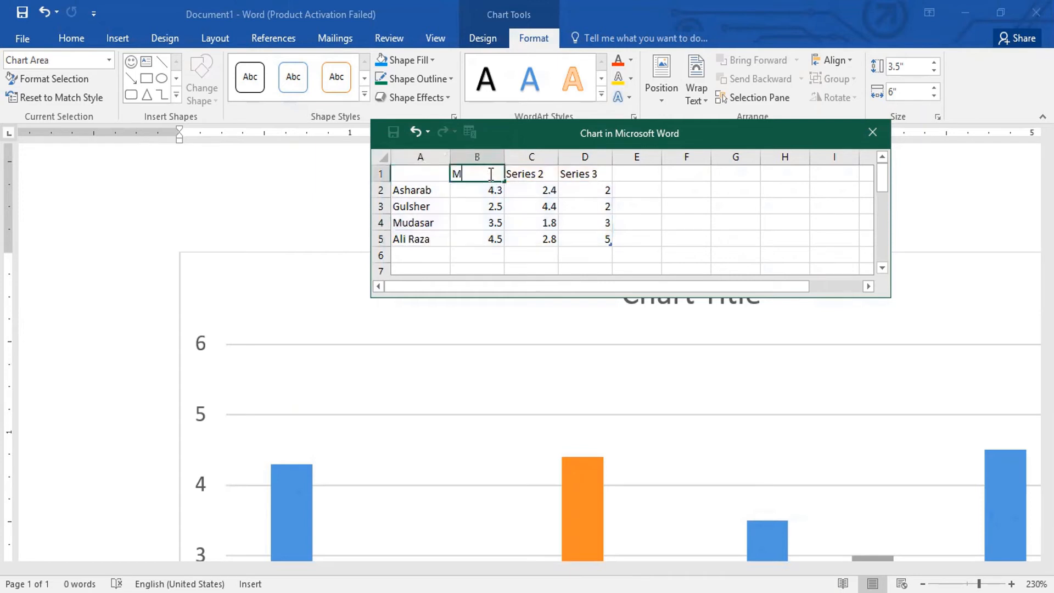
left_click(544, 174)
type("English")
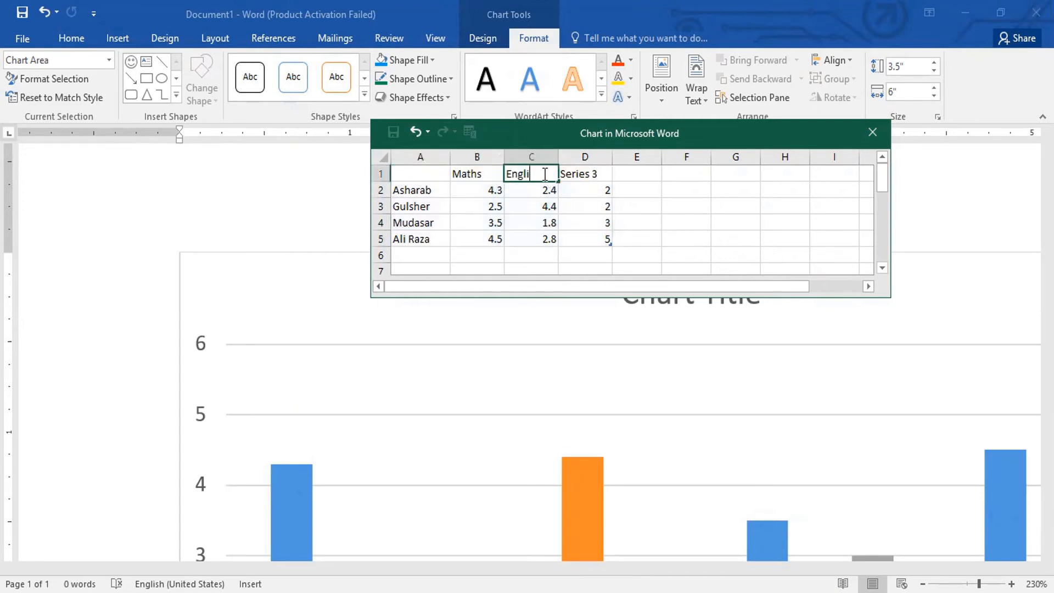
key("Tab")
type("Urdu")
left_click(493, 190)
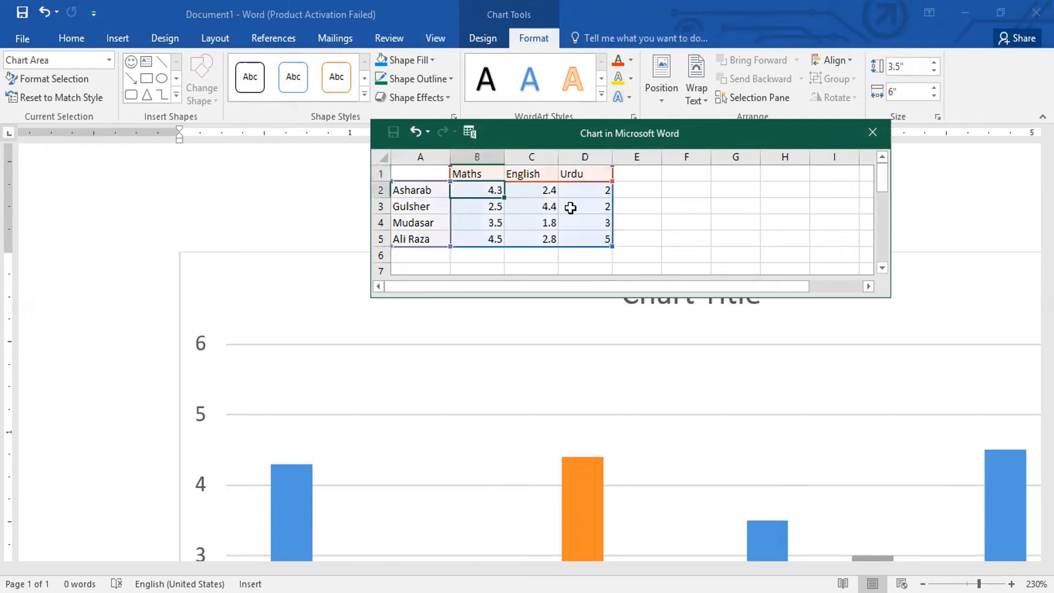
- Enter the first two students' marks: 60, 70, 80 and 61, 58, 85
type("60")
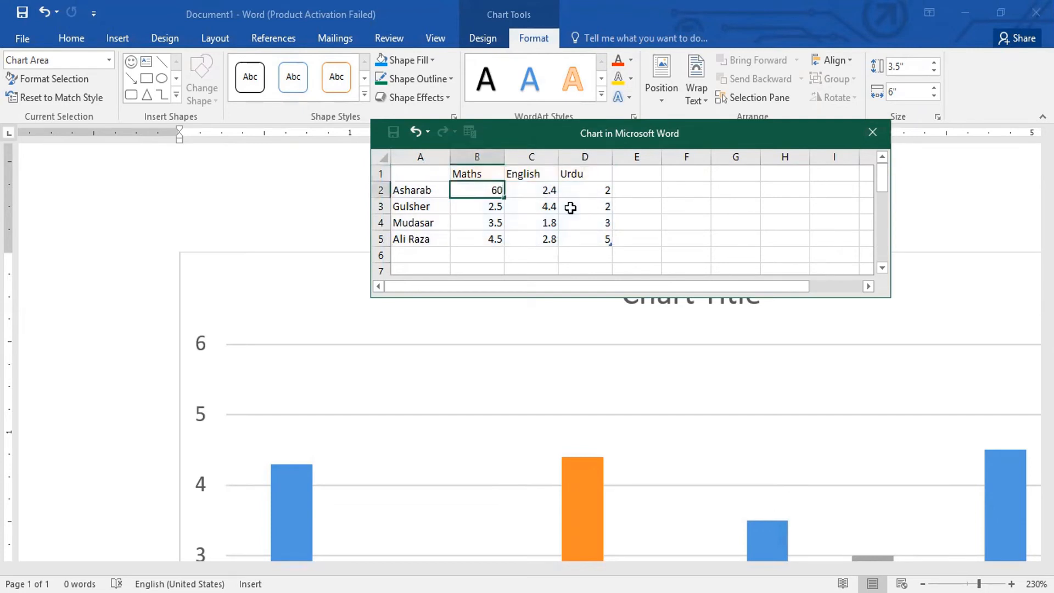
key("Tab")
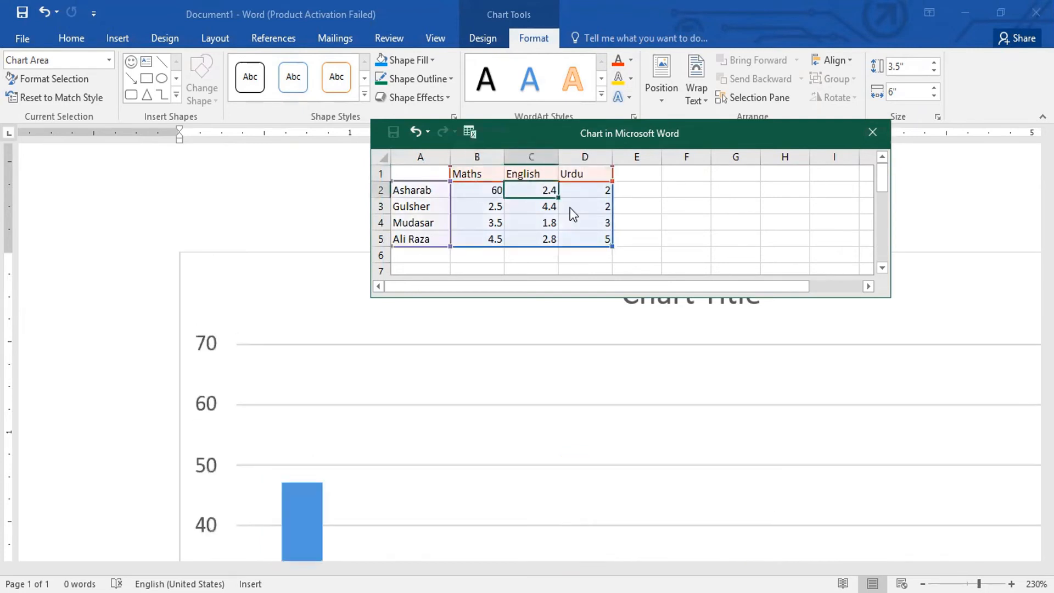
type("70")
key("Tab")
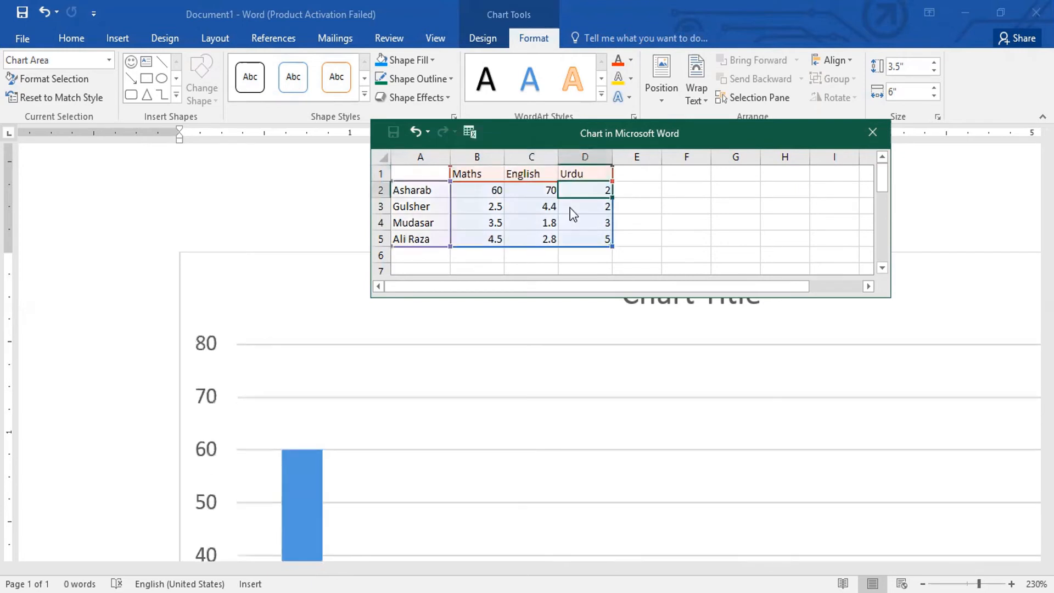
type("80")
key("Return")
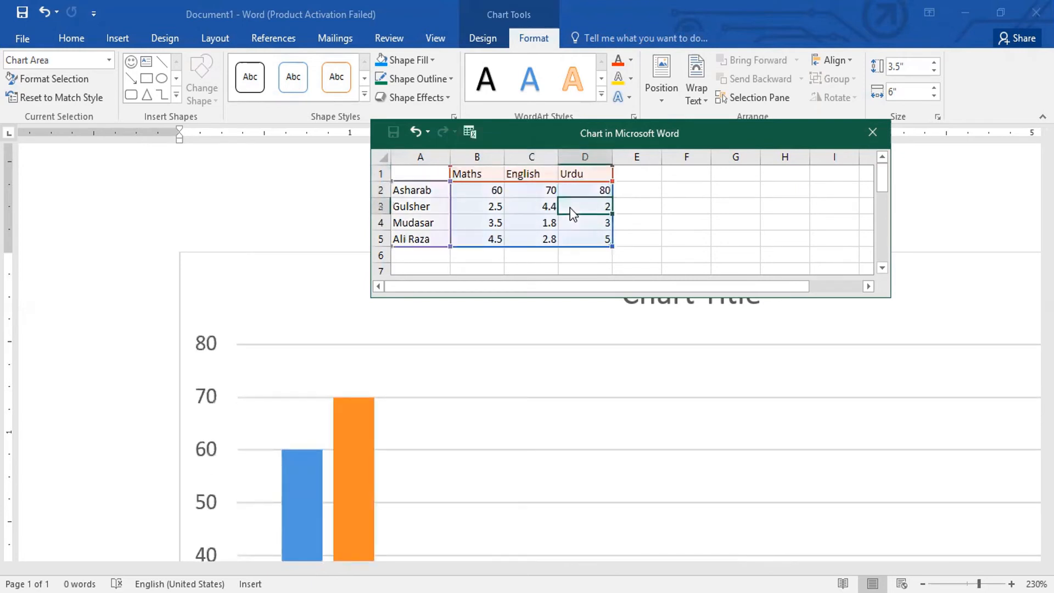
type("61")
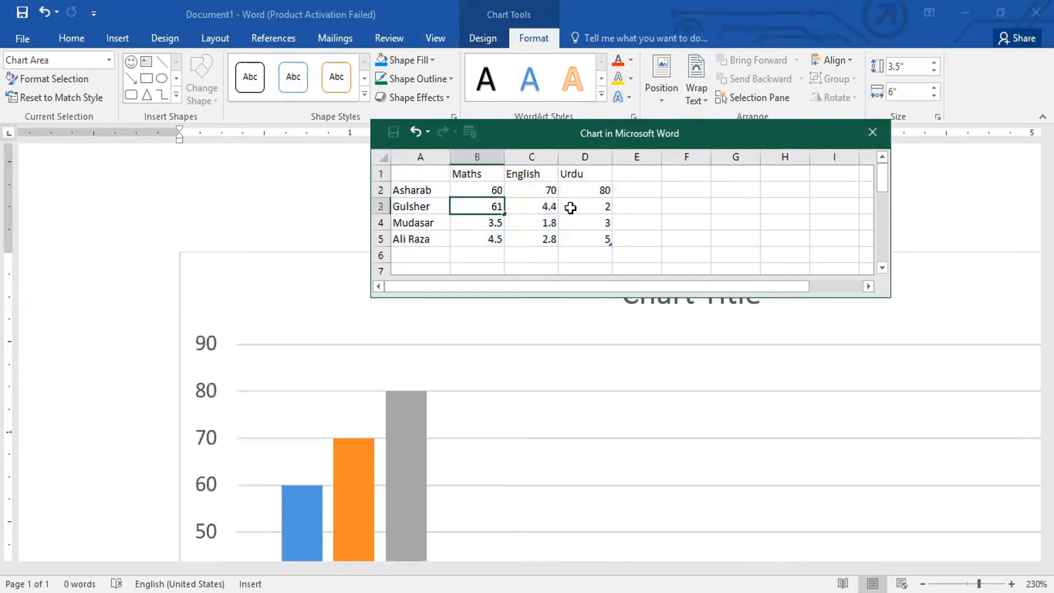
key("Tab")
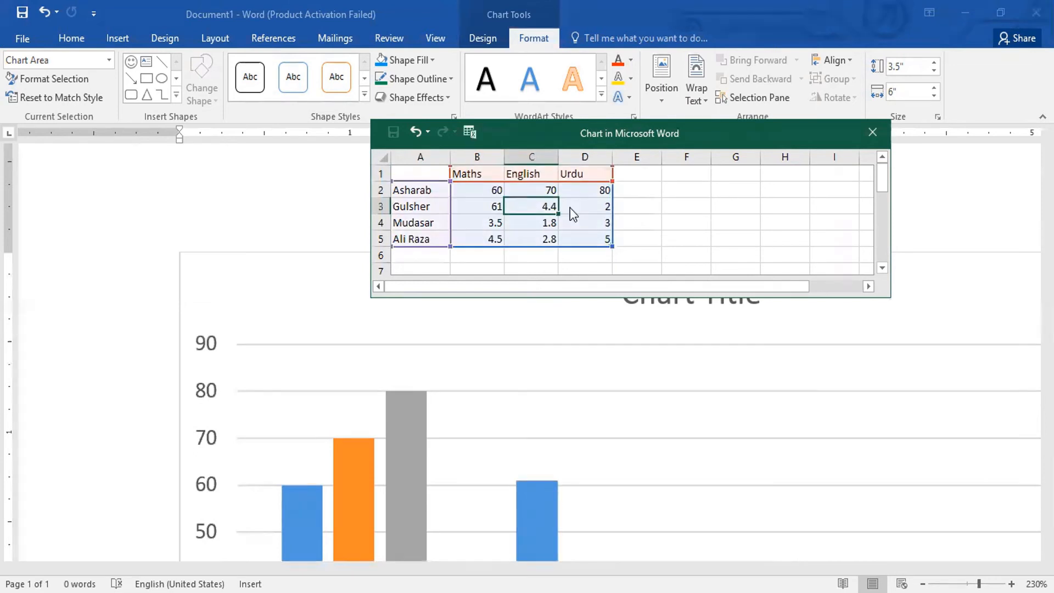
type("58")
key("Tab")
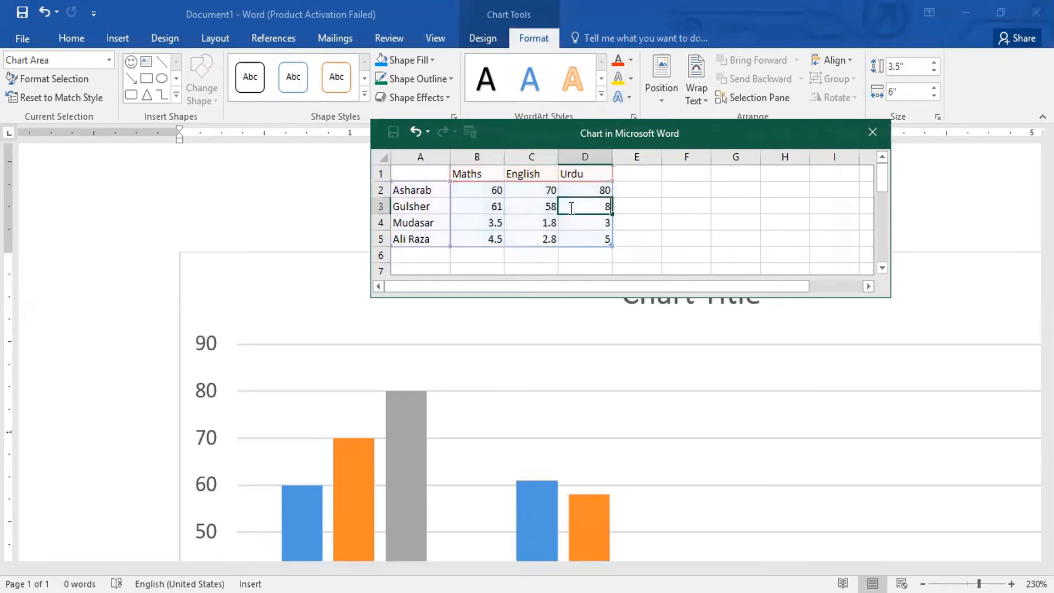
type("85")
key("Return")
- Enter the third student's marks 80, 50, 55 and the fourth student's Maths mark of 75
key("Left")
key("Left")
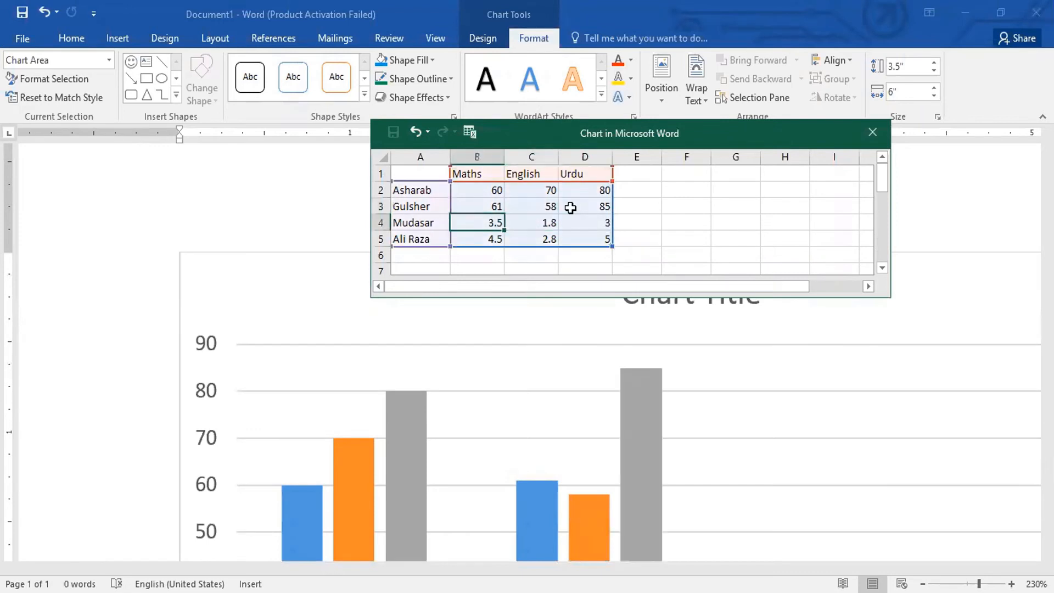
type("80")
key("Tab")
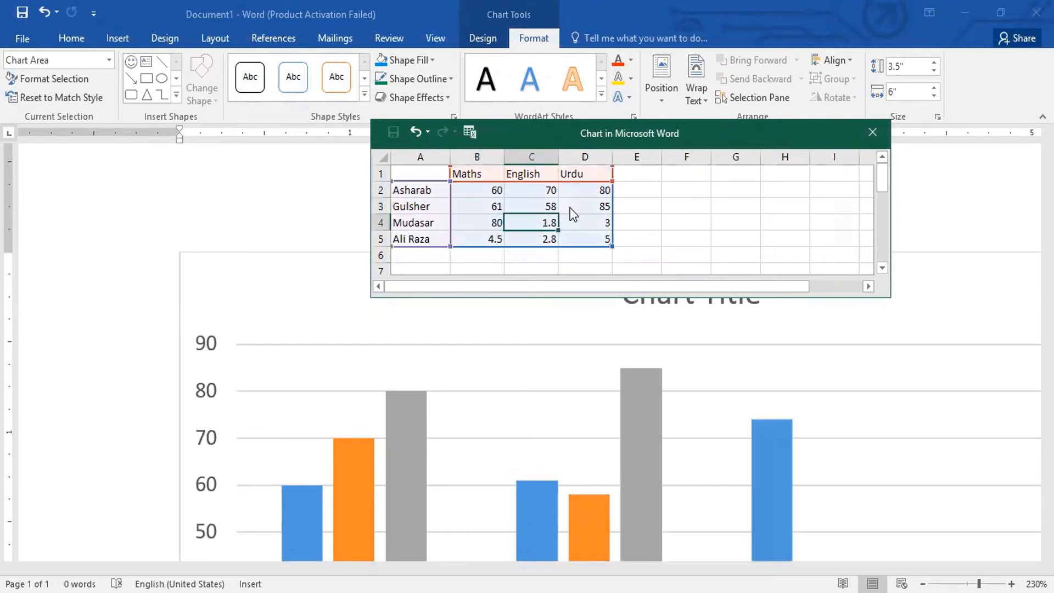
type("50")
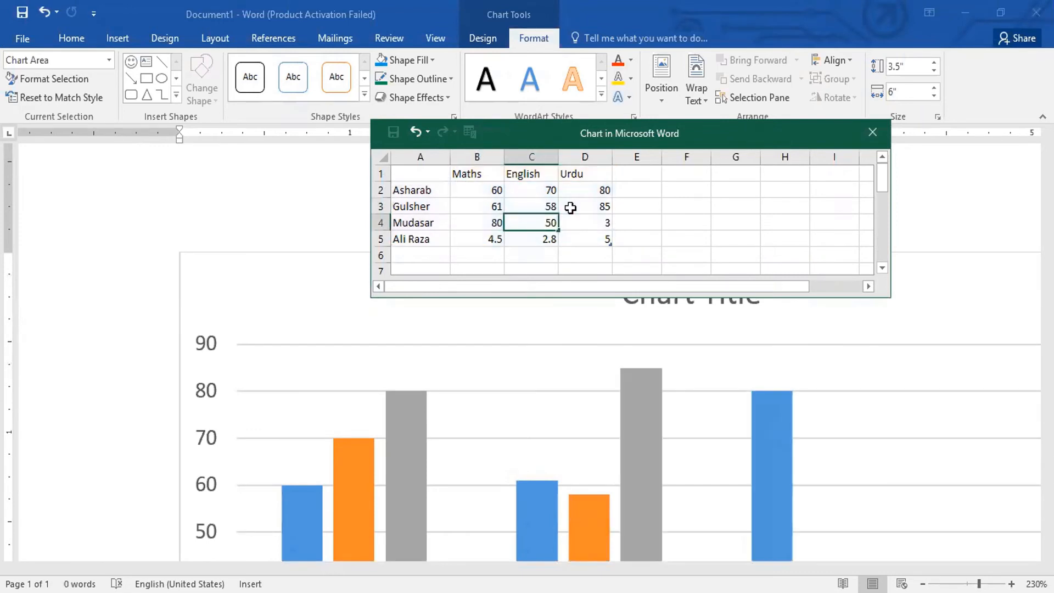
key("Tab")
type("55")
key("Return")
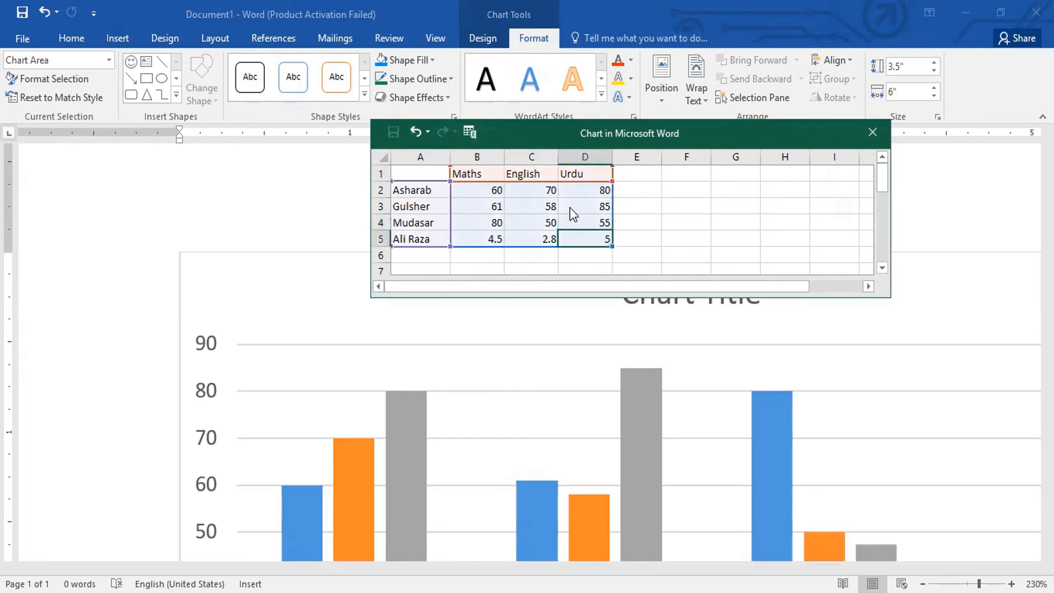
type("75")
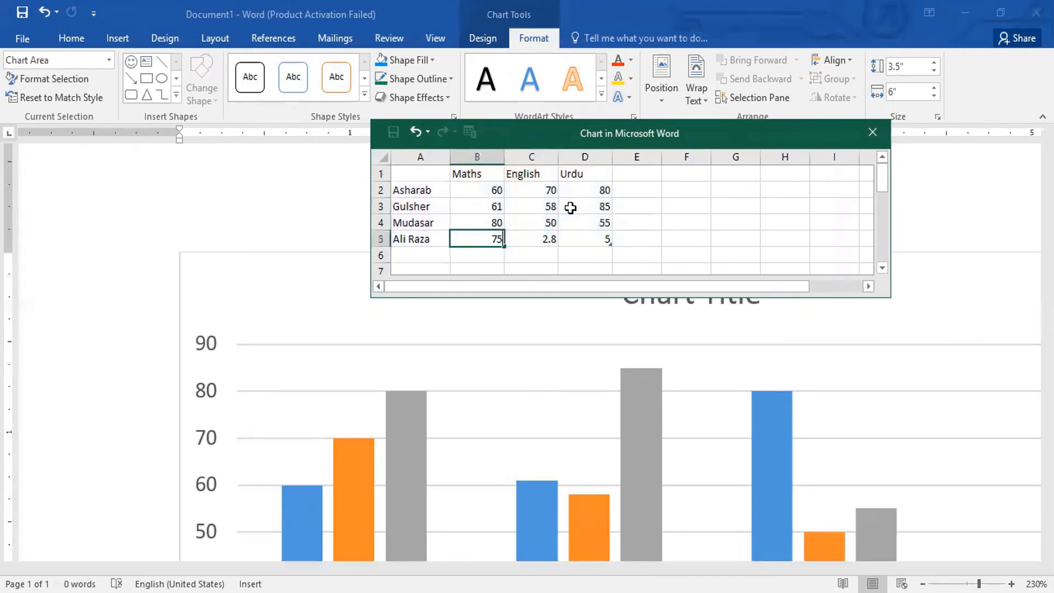
key("Tab")
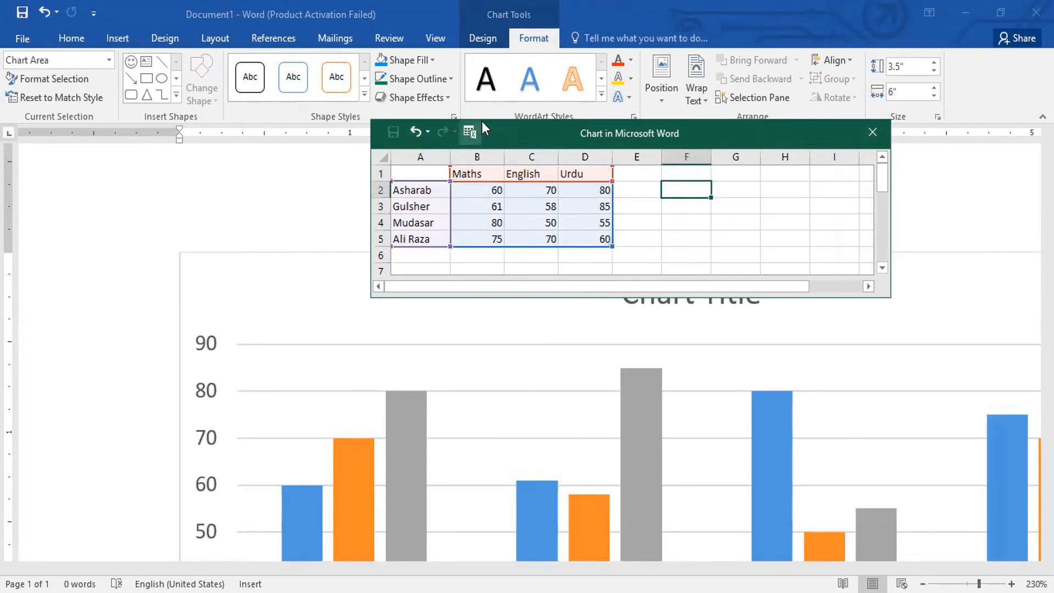
- Return to the document and scroll to view the completed marks chart
scroll(699, 229, "down", 2)
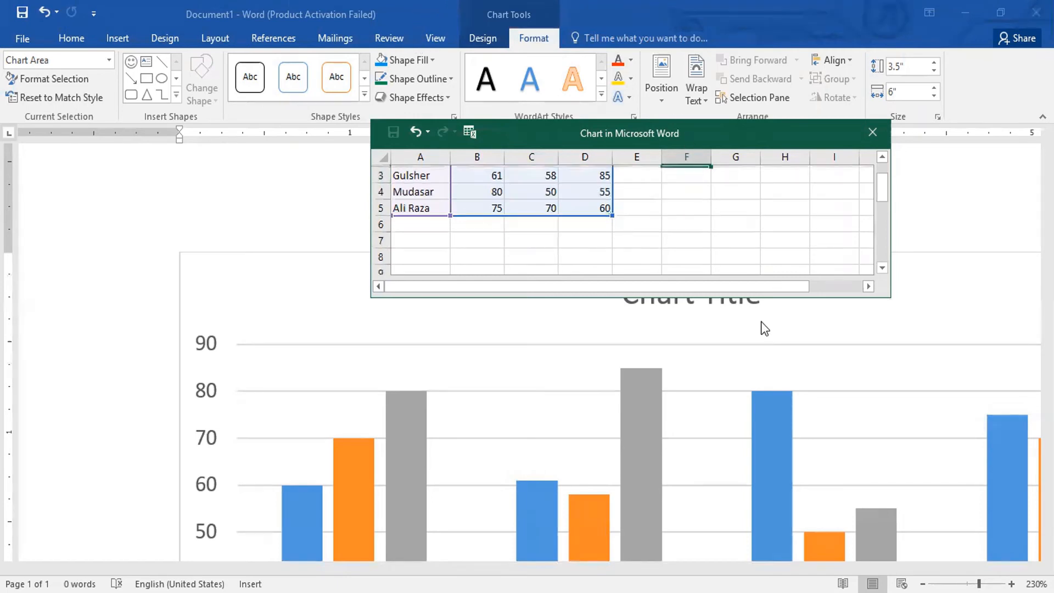
scroll(672, 238, "up", 2)
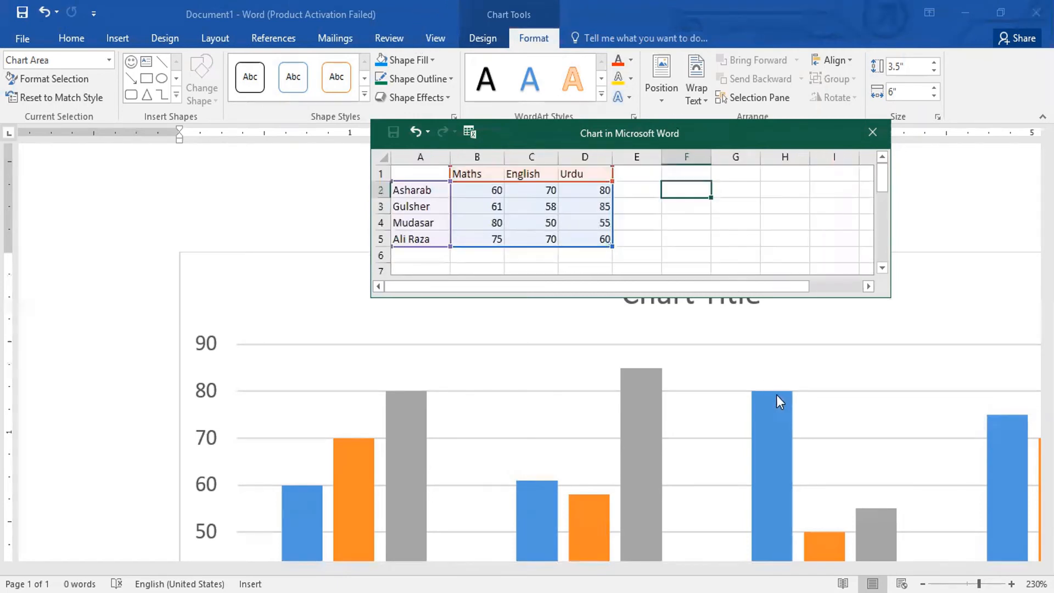
left_click(190, 218)
scroll(190, 218, "down", 12)
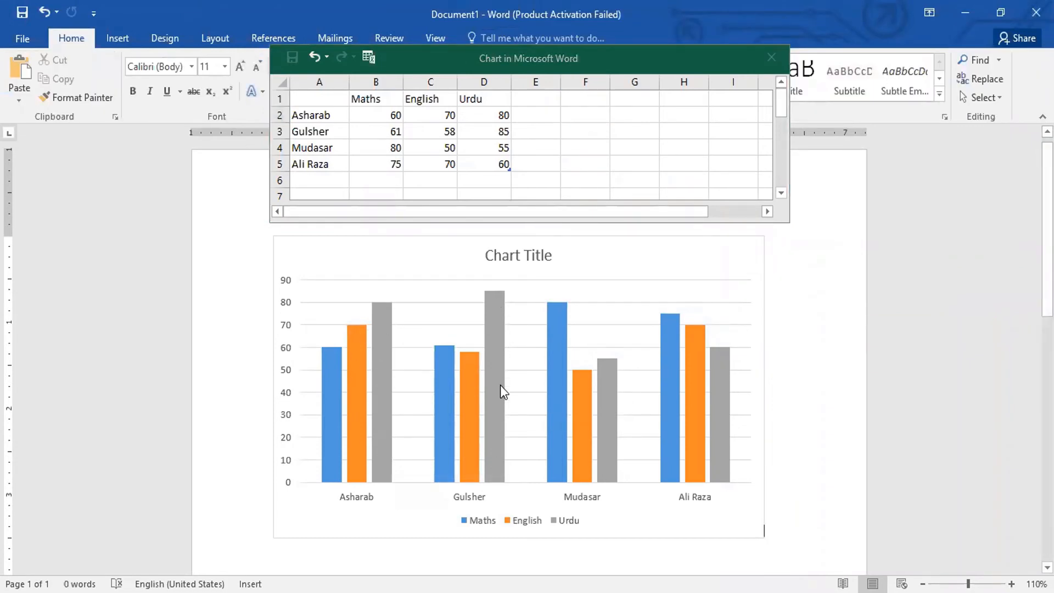
- Delete the English and Urdu columns from the chart data sheet, leaving only Maths
mouse_move(495, 451)
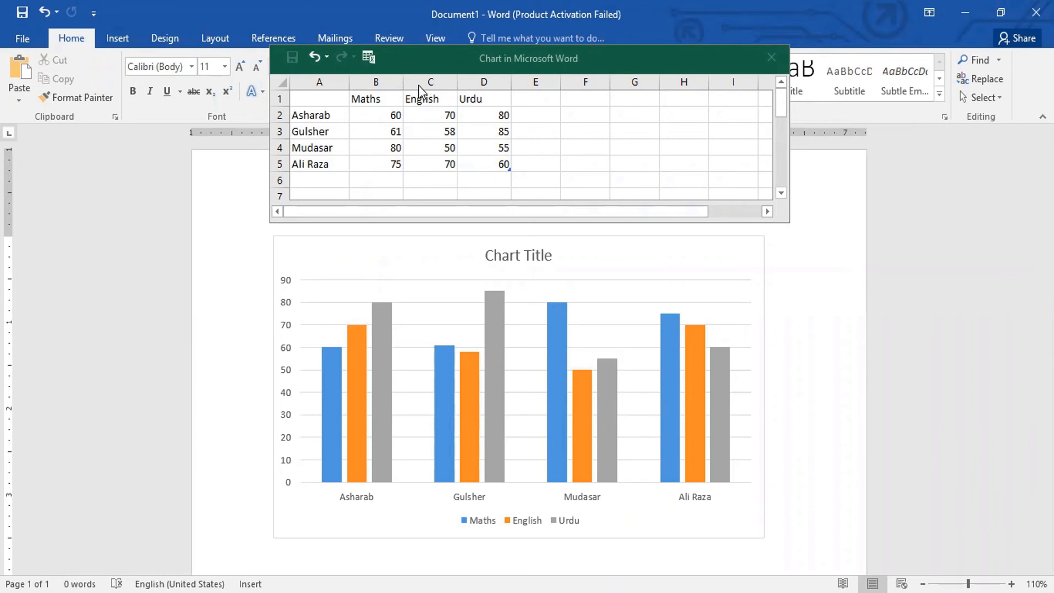
left_click(443, 81)
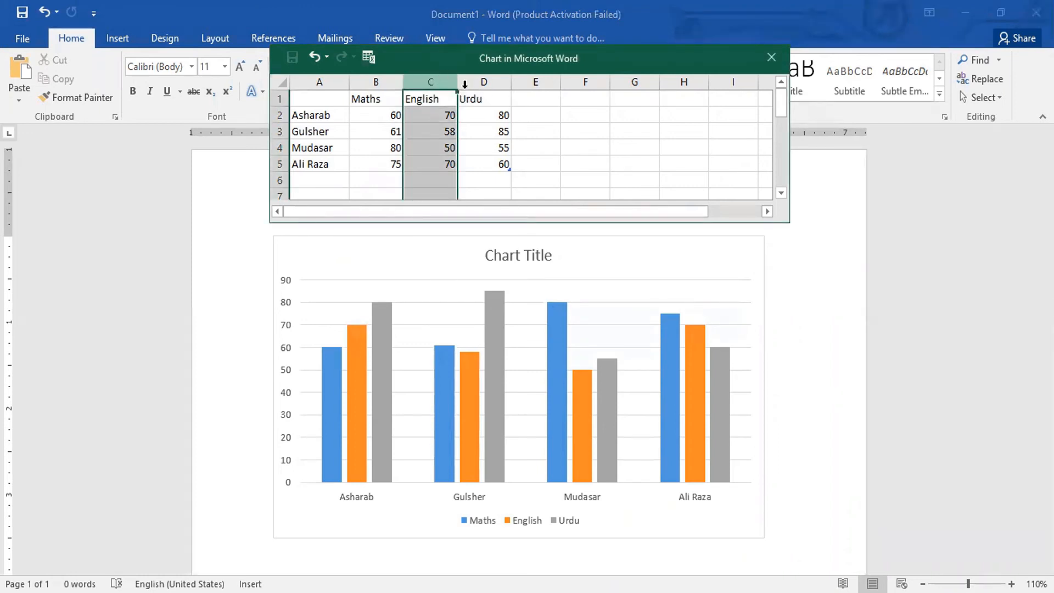
key("Right")
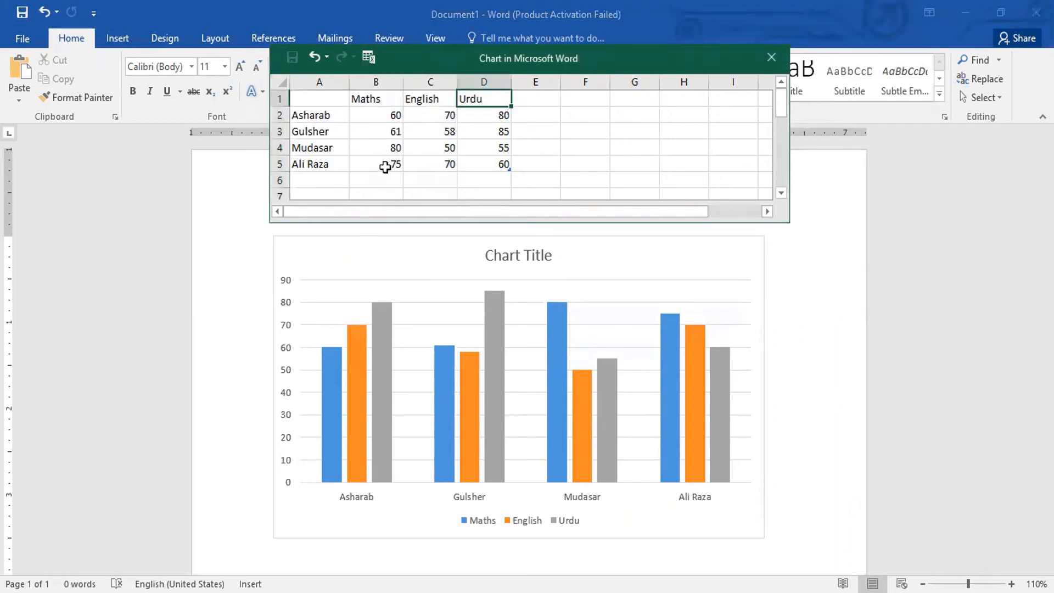
left_click(432, 81)
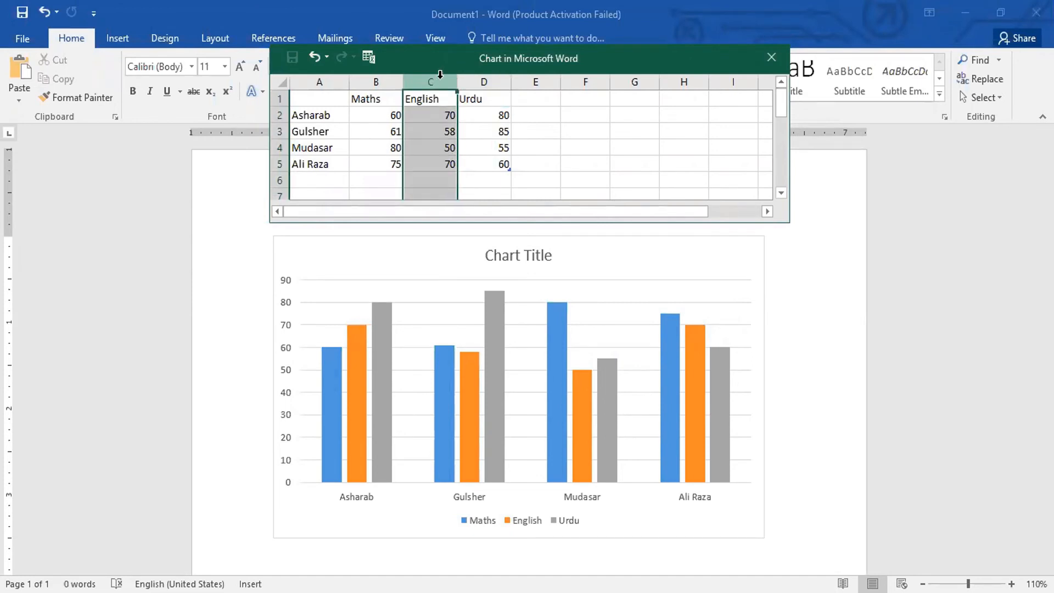
left_click(488, 81, "shift")
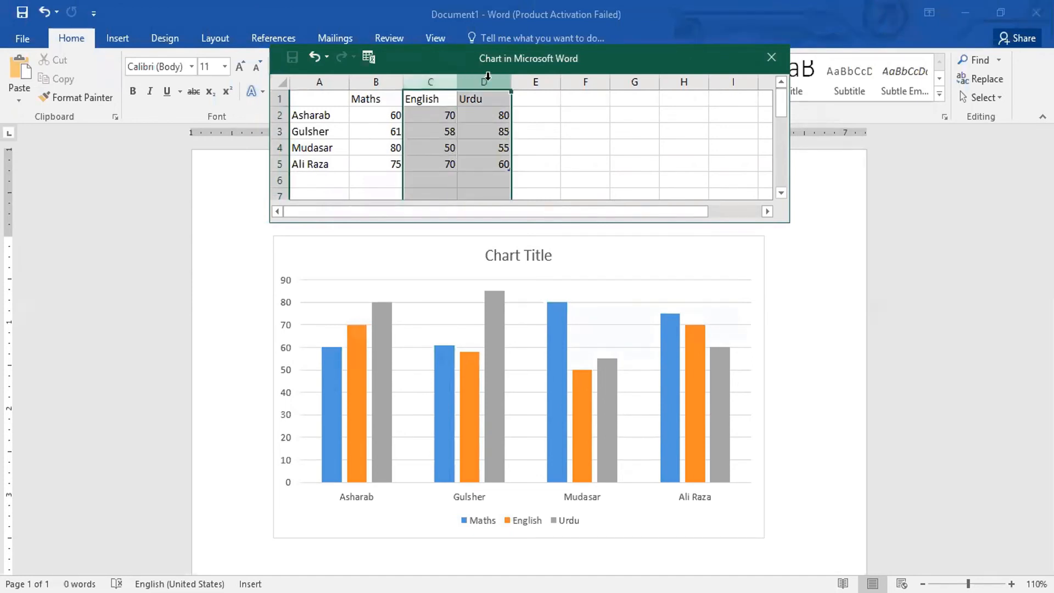
right_click(488, 78)
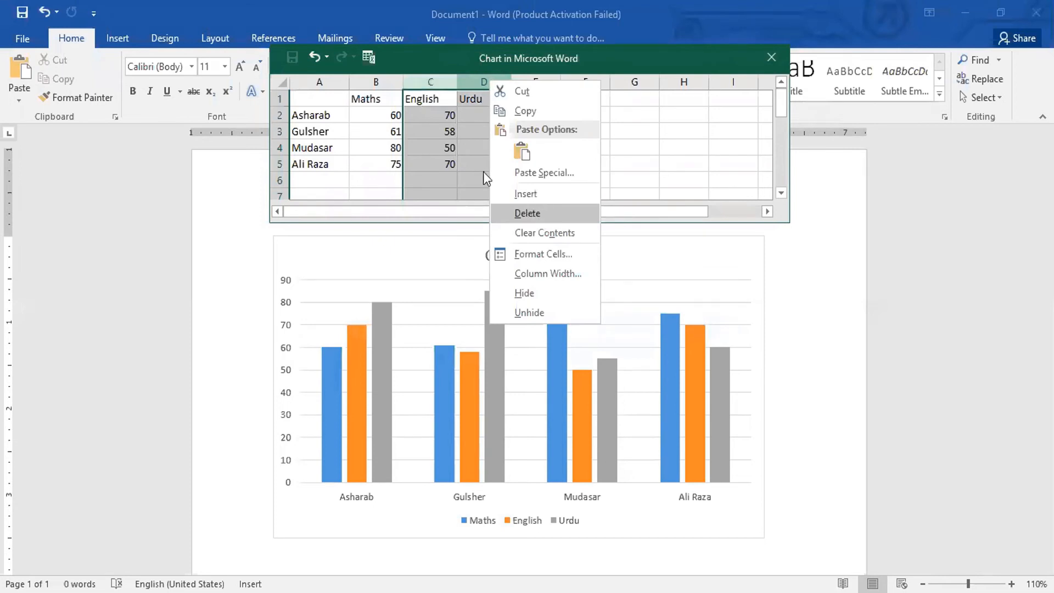
left_click(441, 137)
left_click_drag(439, 82, 481, 85)
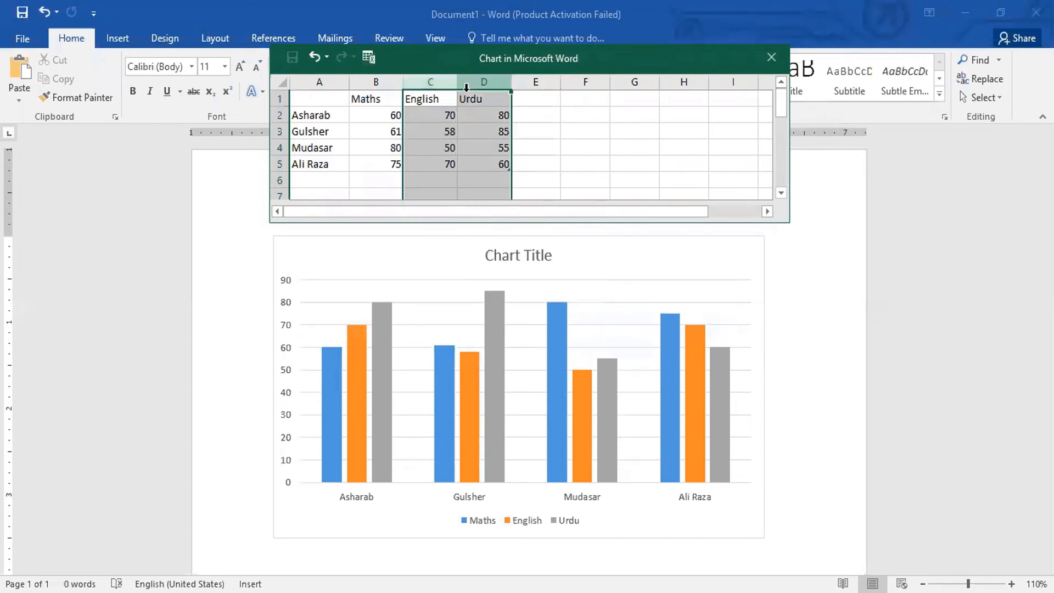
right_click(447, 83)
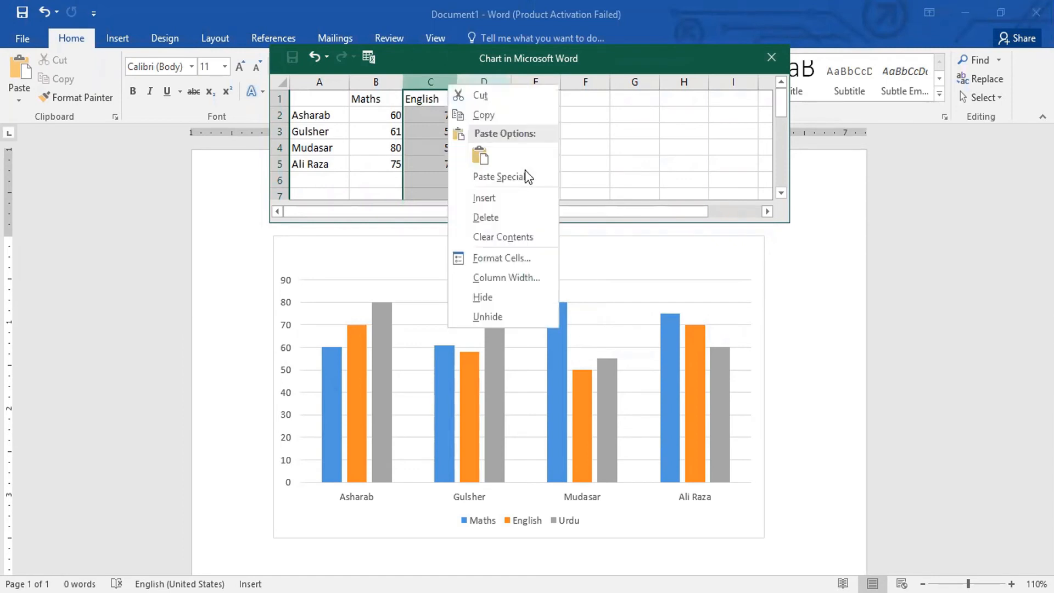
left_click(509, 219)
left_click(526, 147)
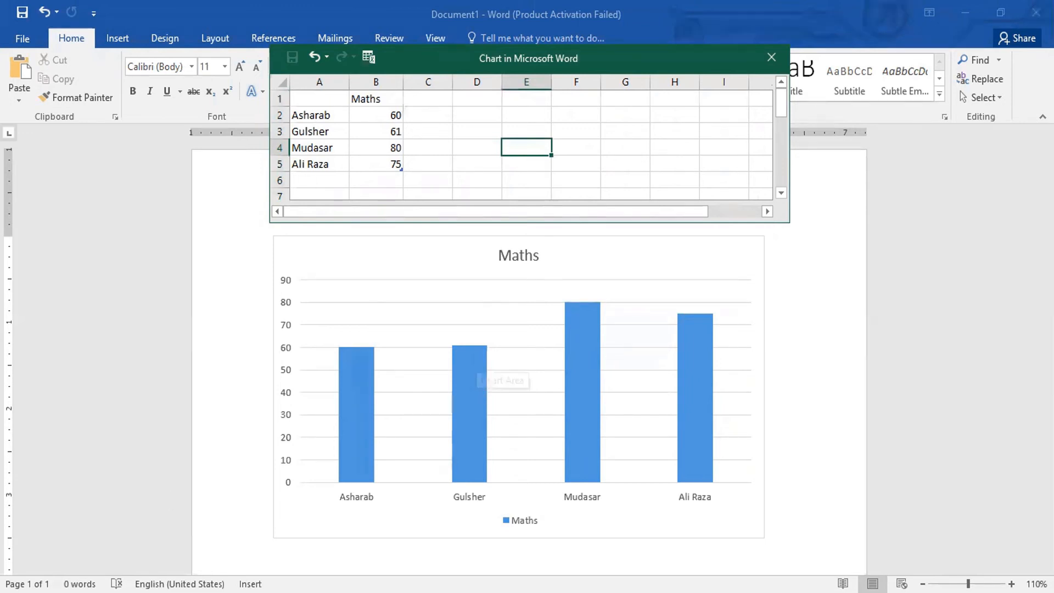
- Select the trimmed Maths-only chart as a whole object on the page
left_click(497, 385)
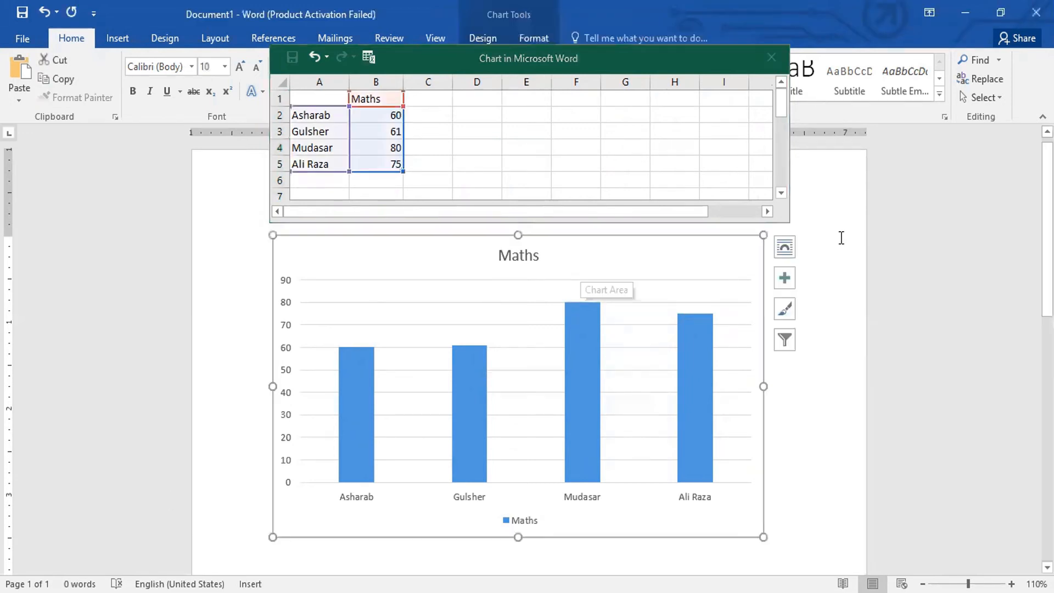
left_click(869, 236)
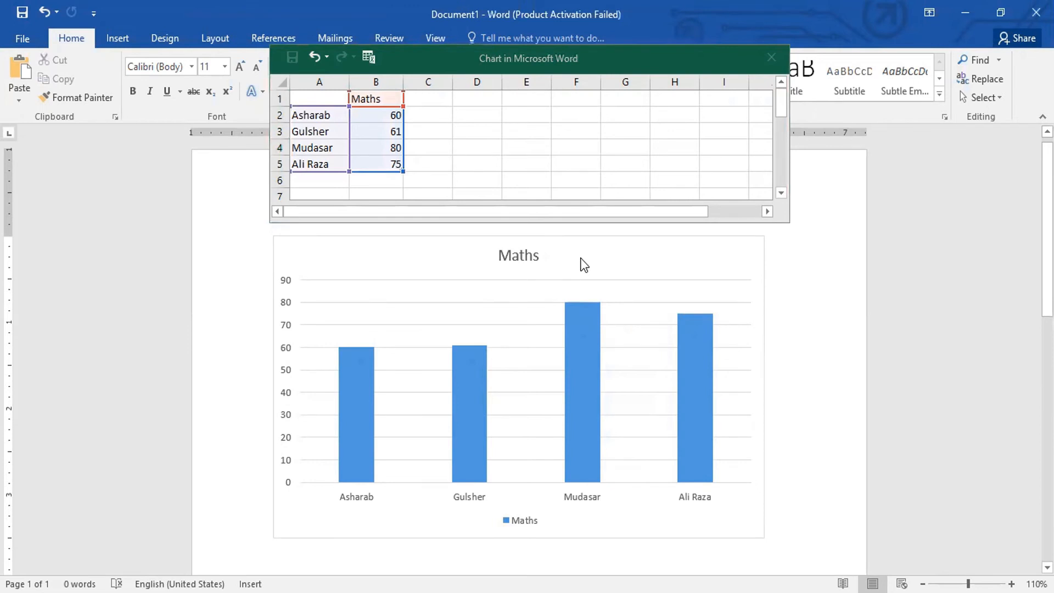
left_click(579, 481)
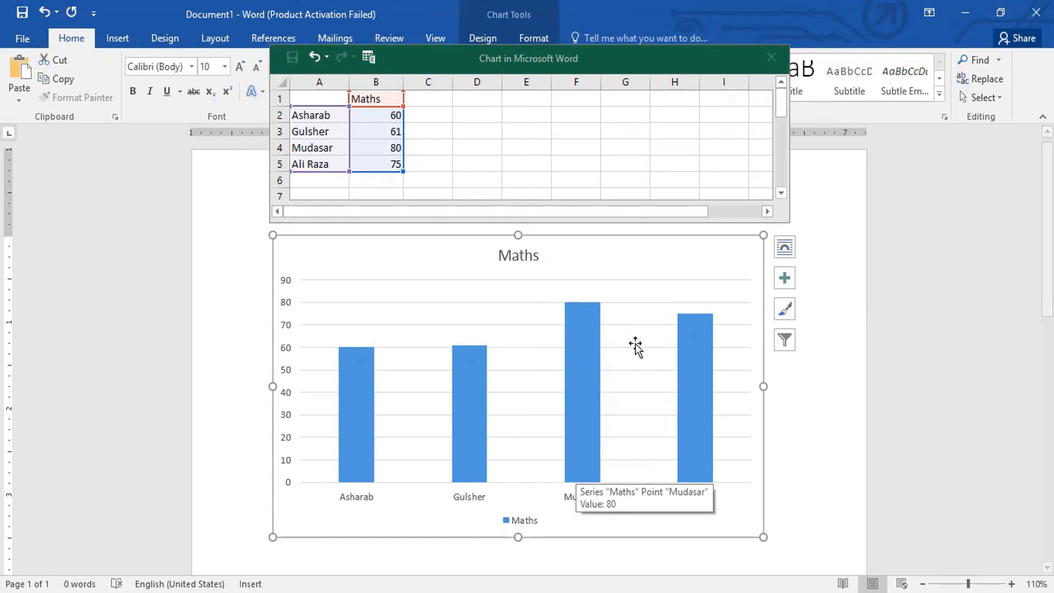
left_click(657, 257)
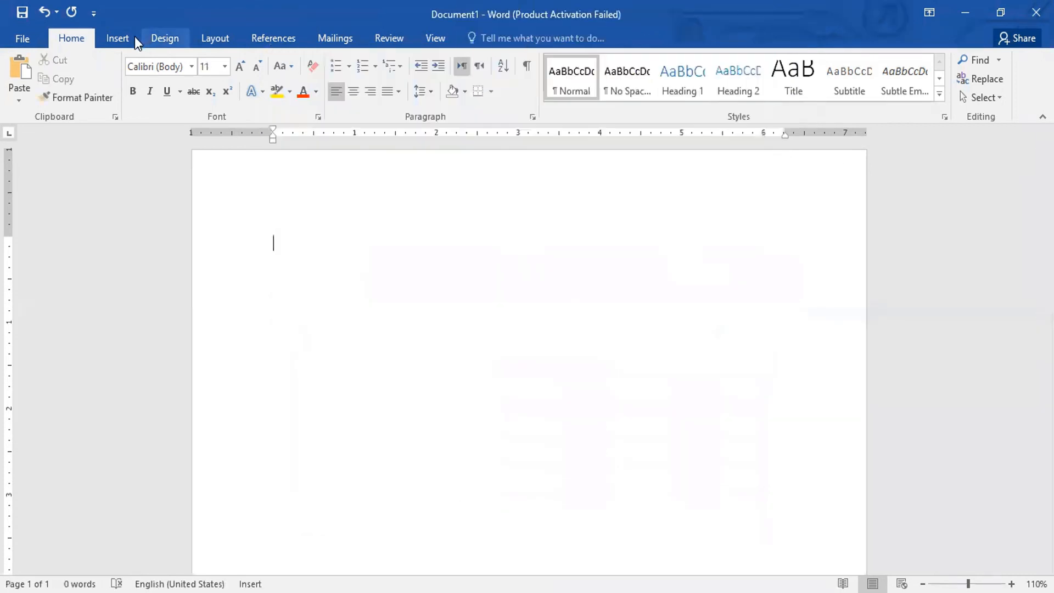
left_click(133, 37)
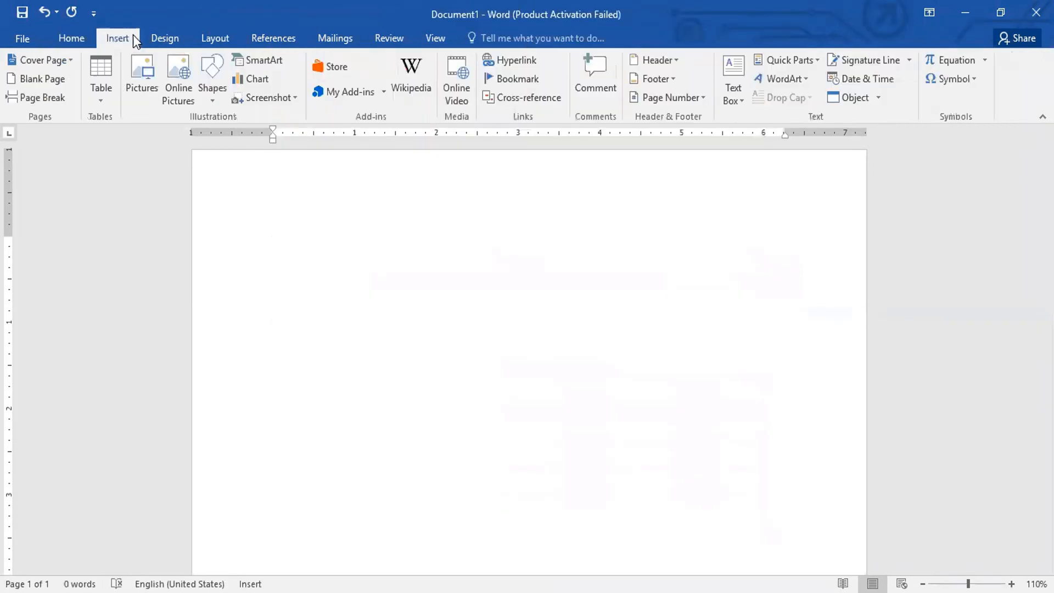
- Open the SmartArt chooser and pick Organization Chart from the Hierarchy layouts
left_click(271, 67)
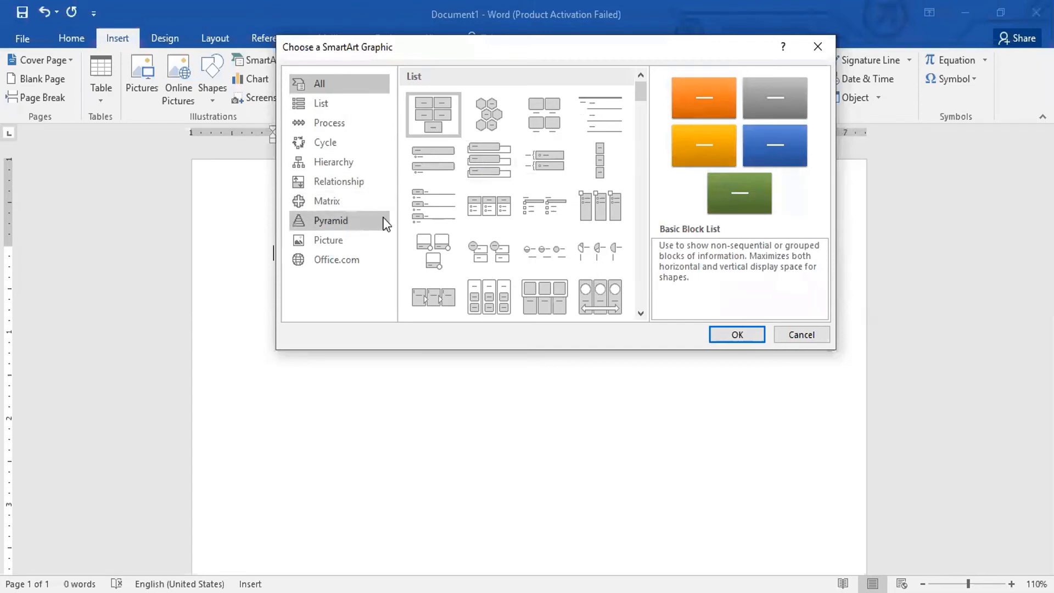
left_click(320, 104)
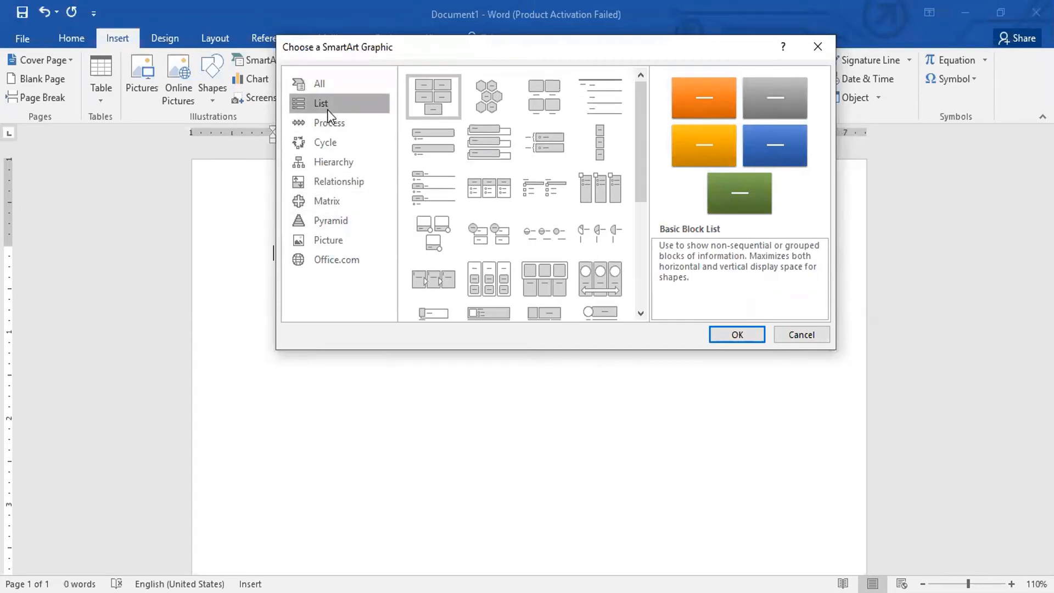
left_click(333, 162)
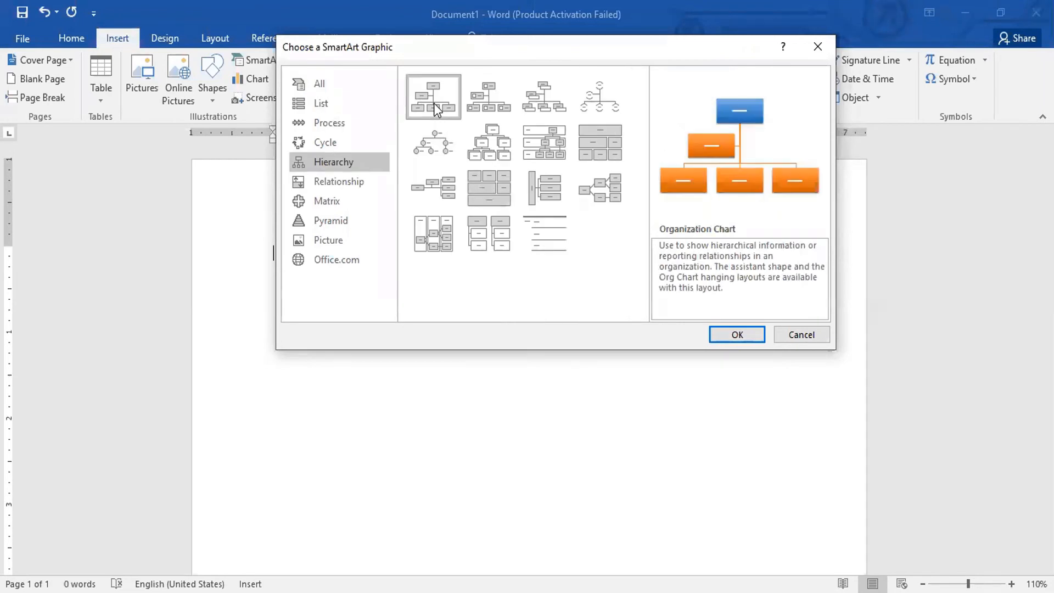
- Insert the Organization Chart and drag it upward on the page
left_click(736, 335)
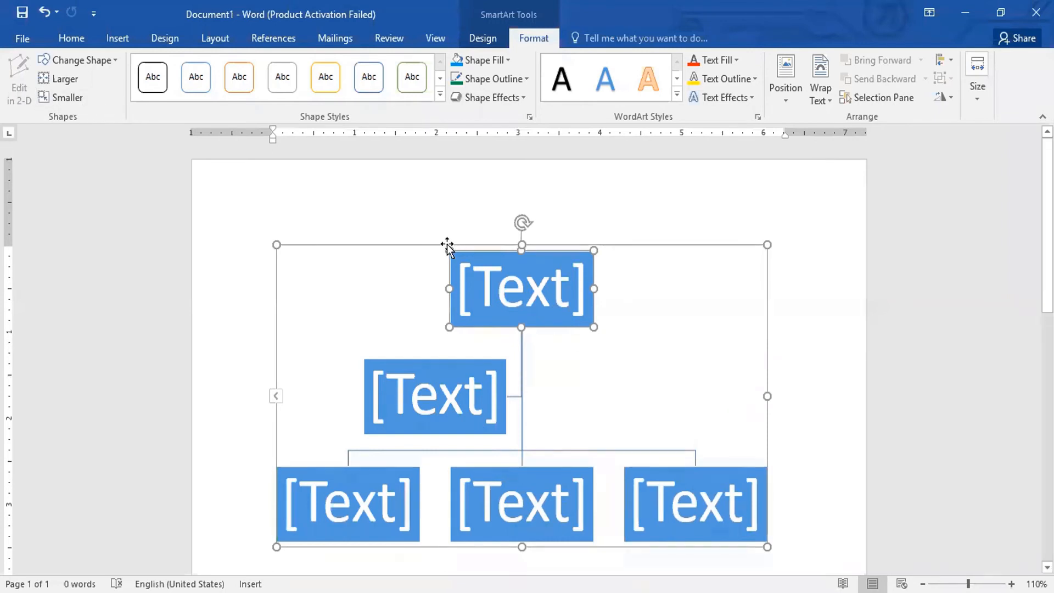
left_click_drag(430, 244, 429, 207)
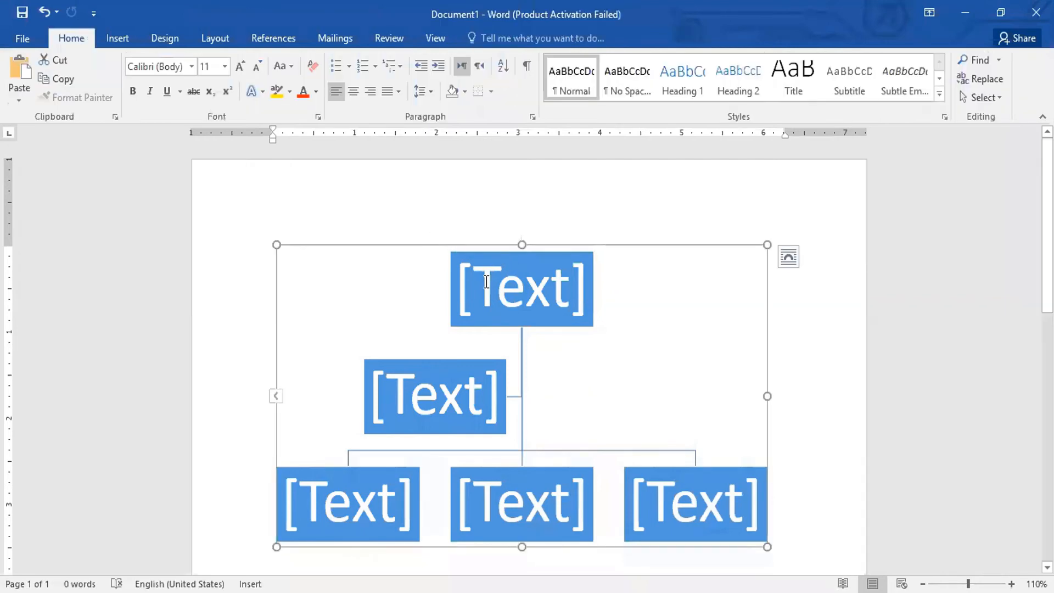
left_click(486, 281)
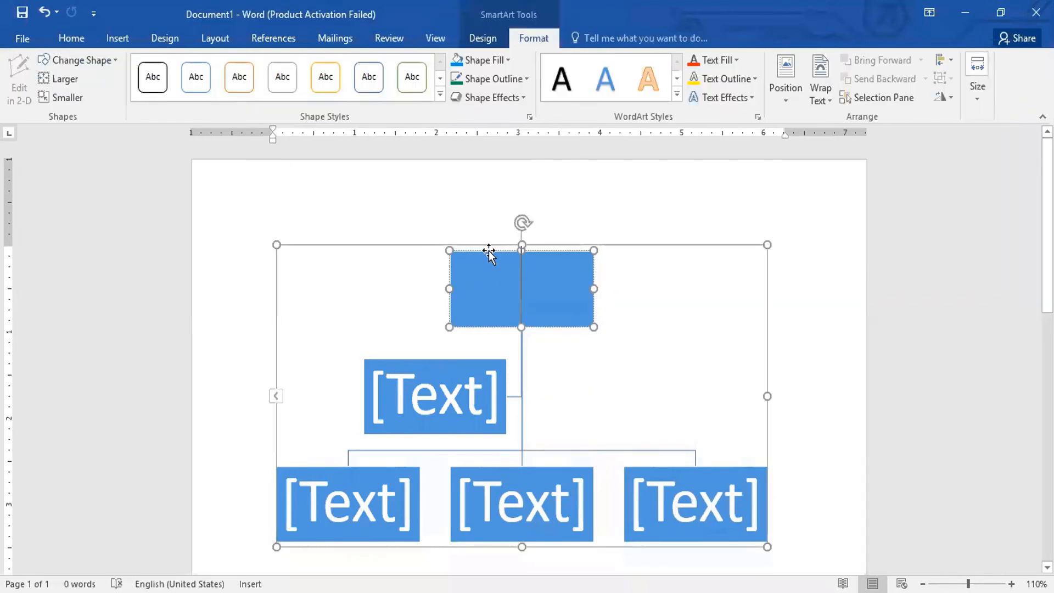
left_click(589, 245)
- Switch between the SmartArt Tools Design and Format tabs, ending on Design
left_click(483, 38)
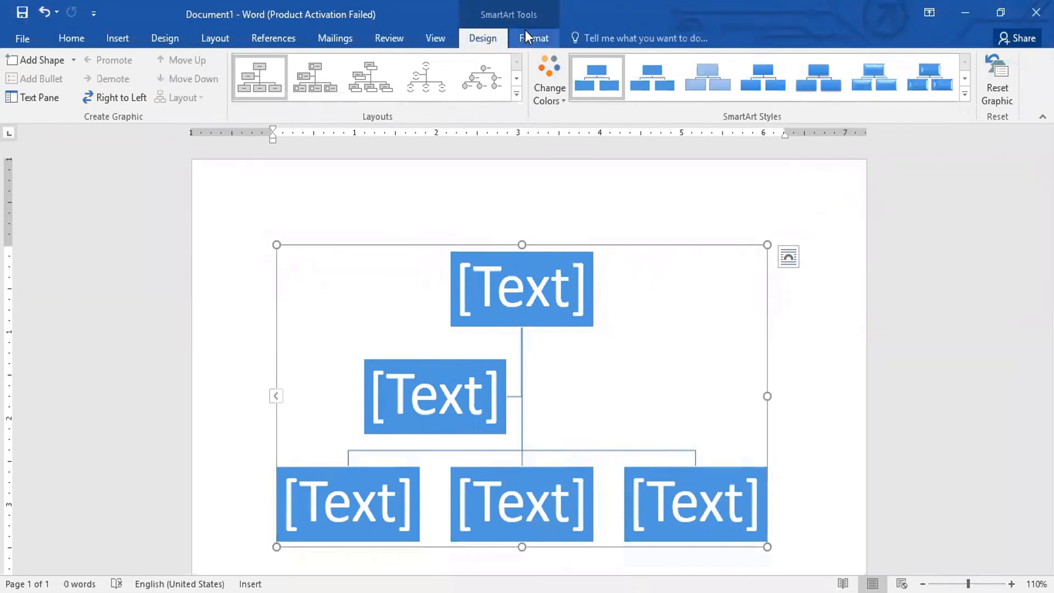
left_click(527, 36)
left_click(483, 41)
left_click(531, 39)
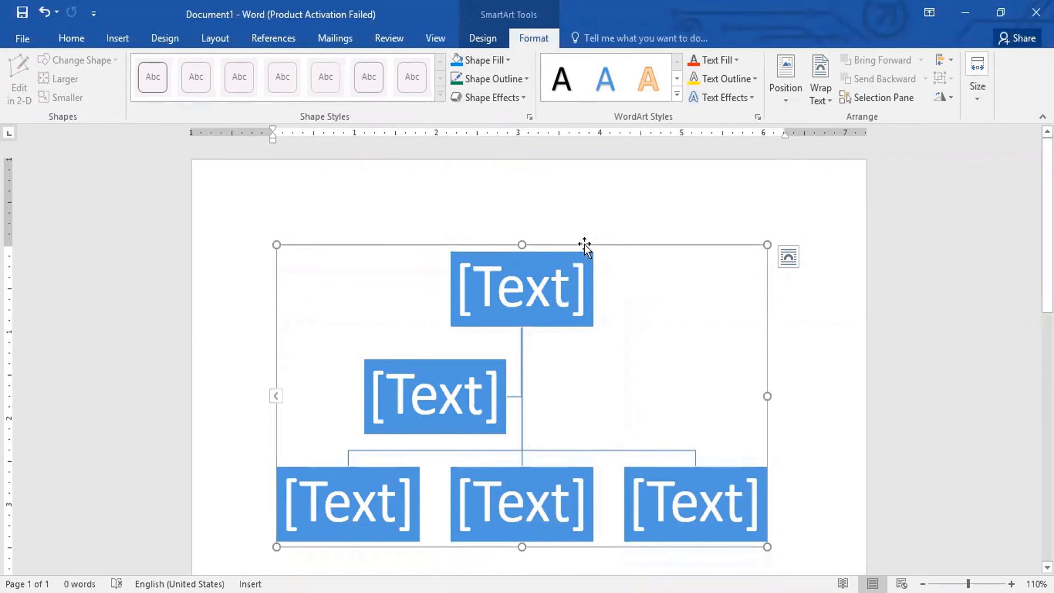
left_click(477, 38)
left_click(518, 42)
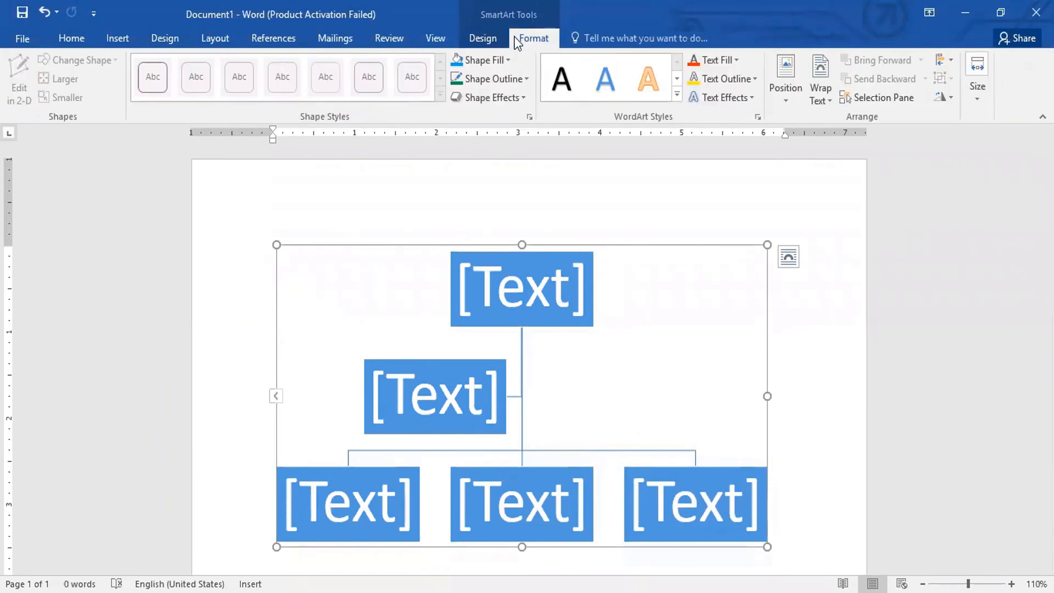
left_click(484, 37)
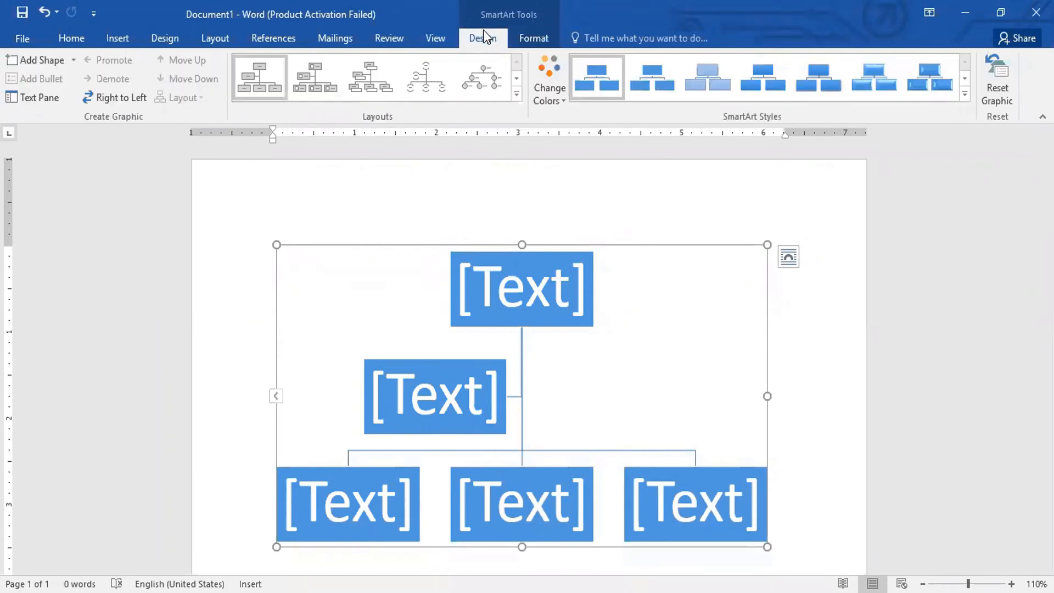
left_click(525, 41)
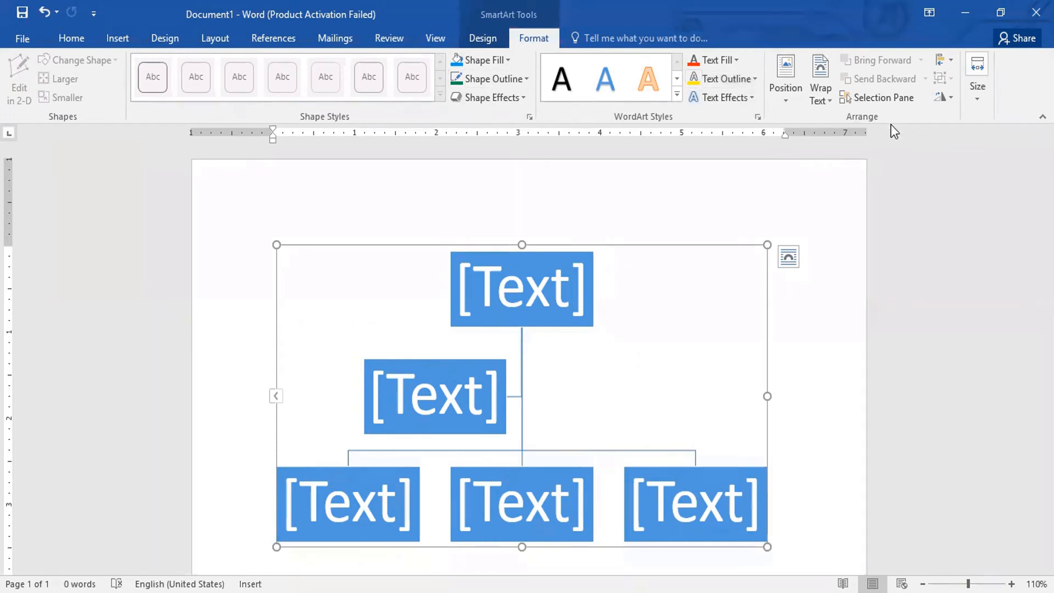
left_click(483, 41)
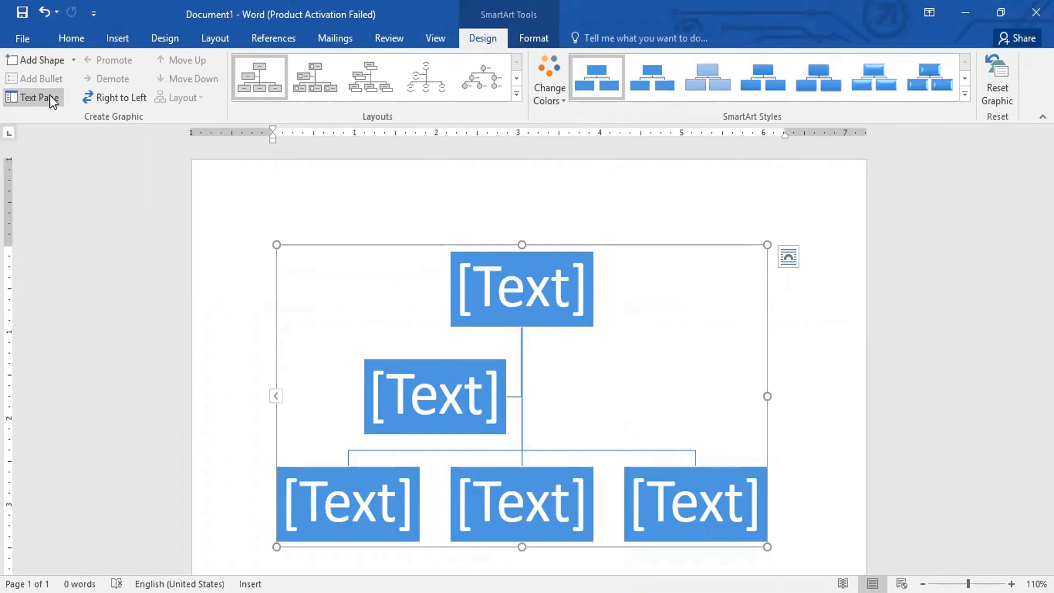
- Open the org chart's Text Pane, delete a bottom bullet, then undo the chart insertion
left_click(34, 98)
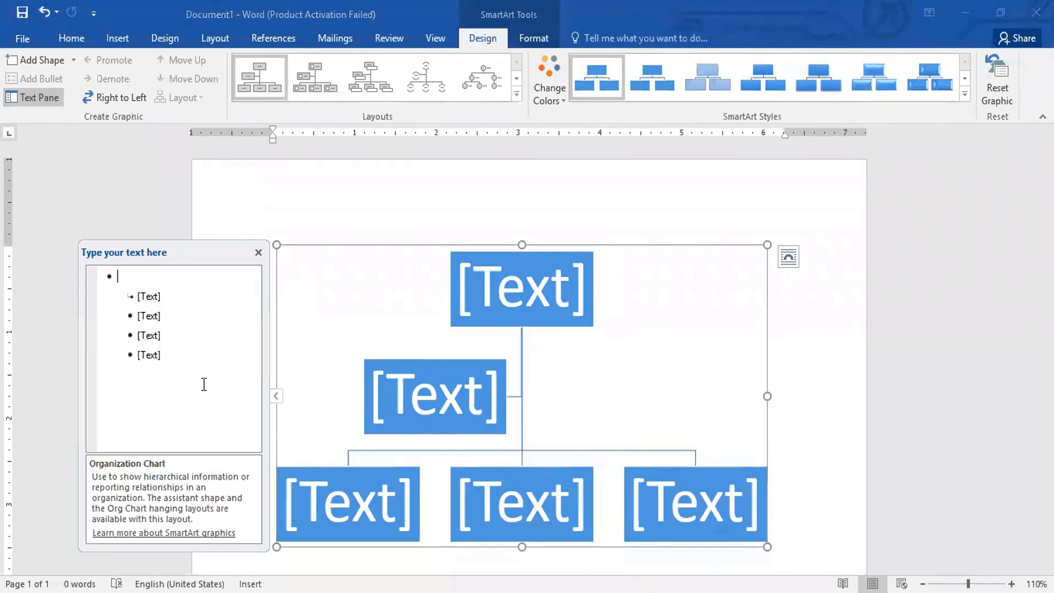
left_click(186, 354)
key("BackSpace")
key("BackSpace")
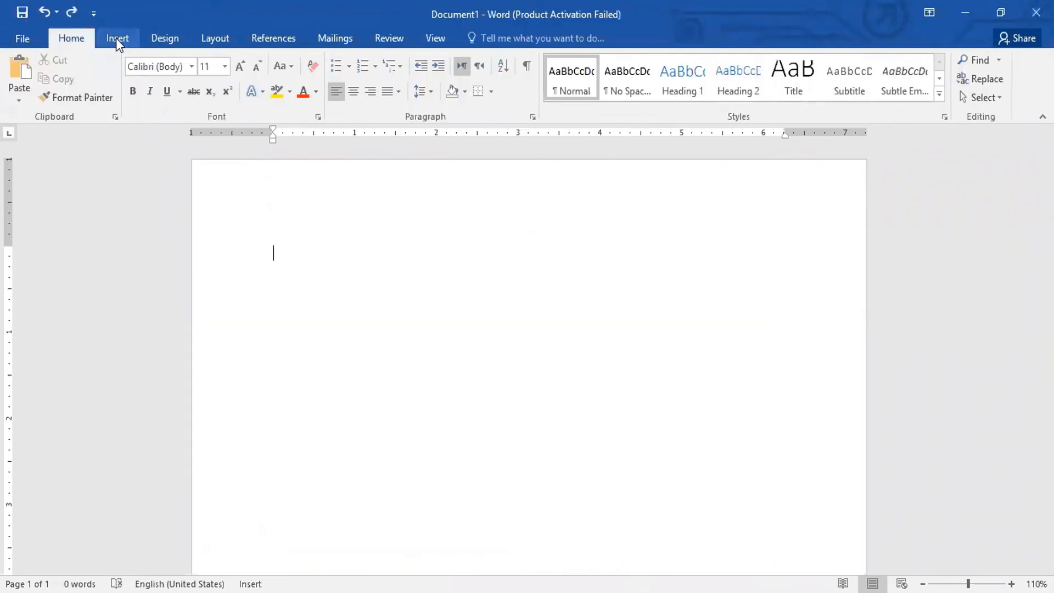
left_click(117, 38)
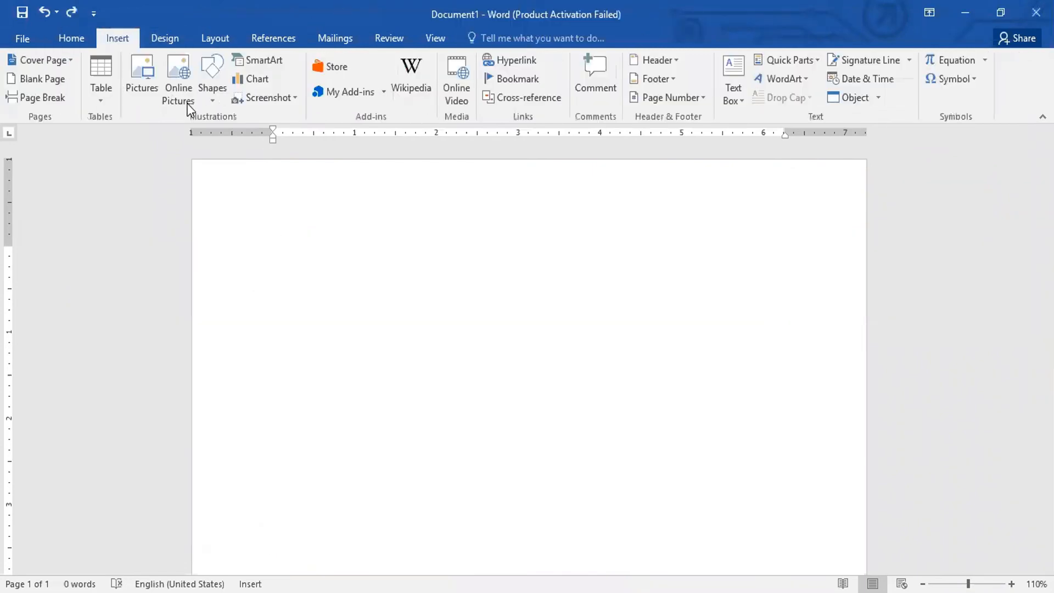
- Reinsert a fresh Organization Chart from the SmartArt Hierarchy layouts
left_click(259, 60)
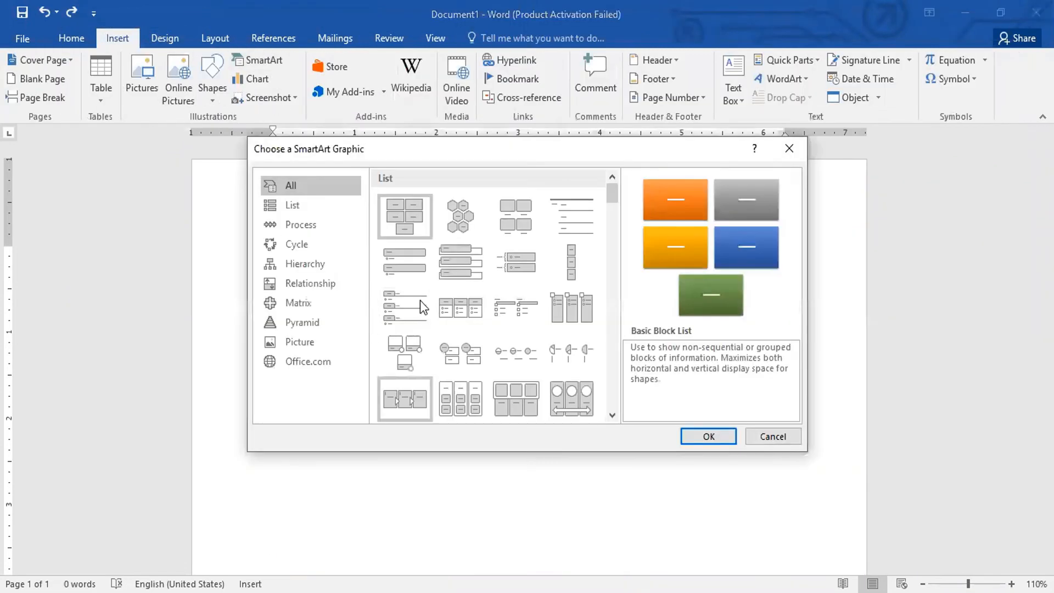
left_click(330, 266)
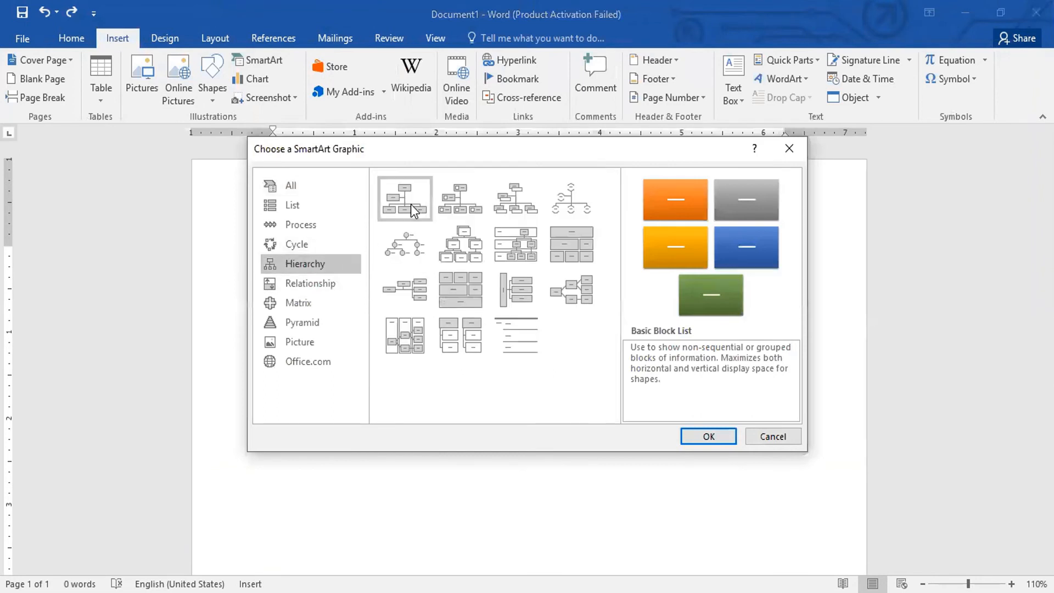
left_click(413, 211)
key("Return")
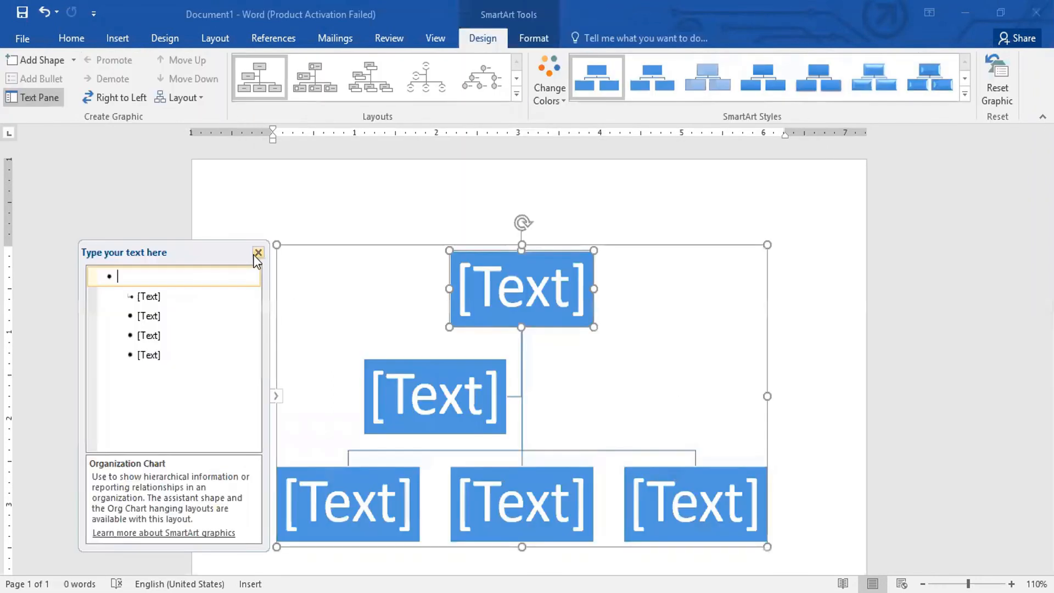
left_click(257, 253)
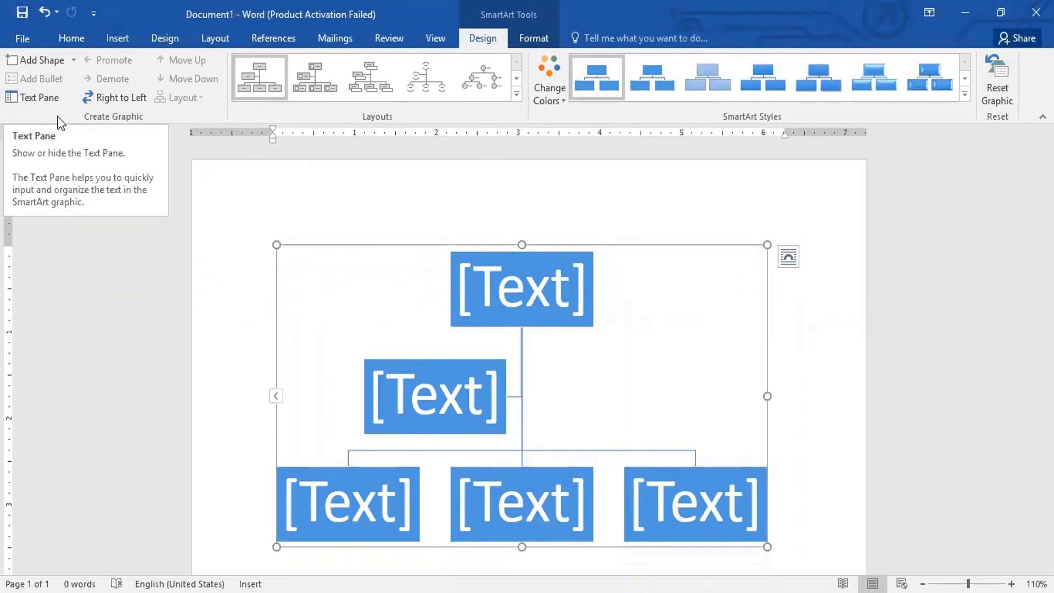
- In the reopened Text Pane, backspace away the extra bottom-level bullets
left_click(34, 99)
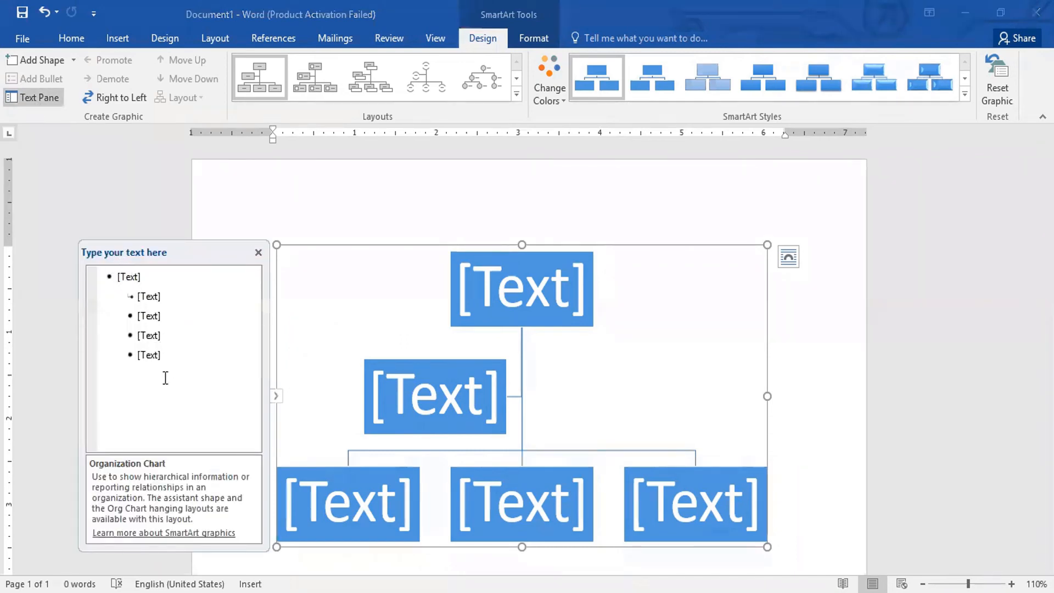
left_click(150, 354)
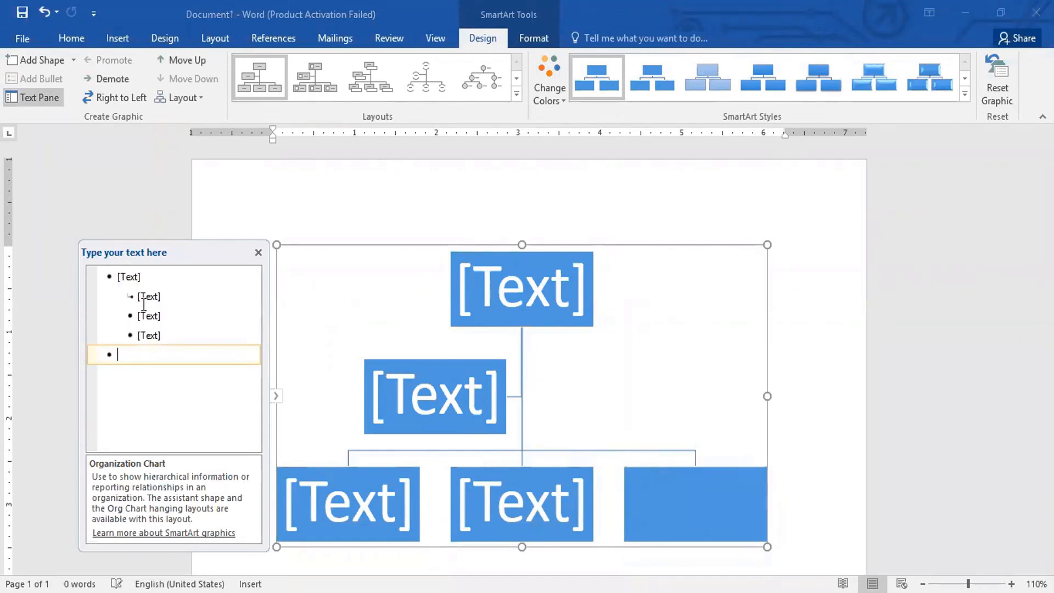
key("BackSpace")
key("BackSpace")
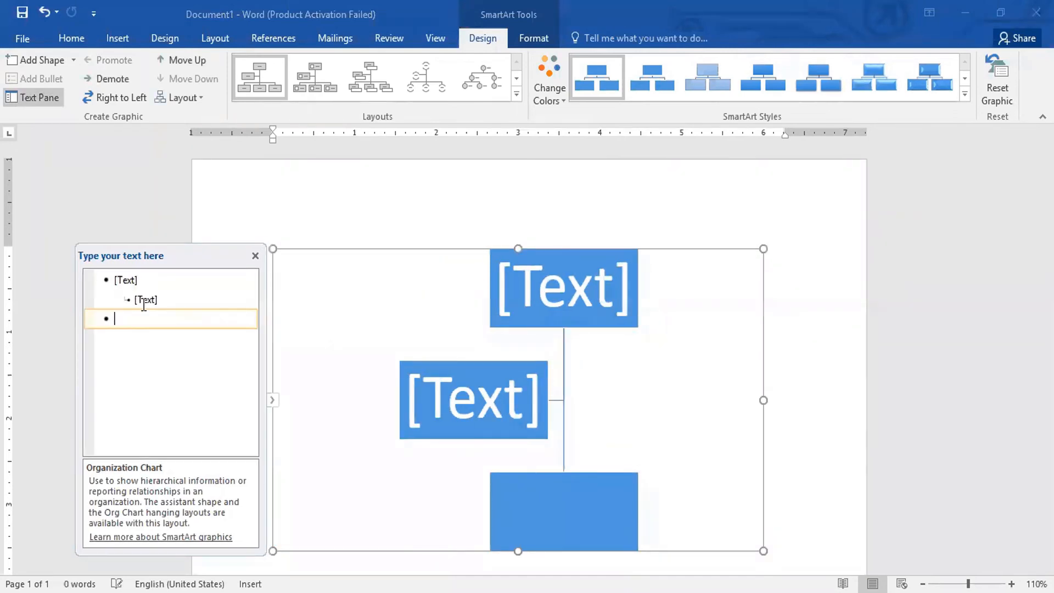
key("BackSpace")
key("BackSpace")
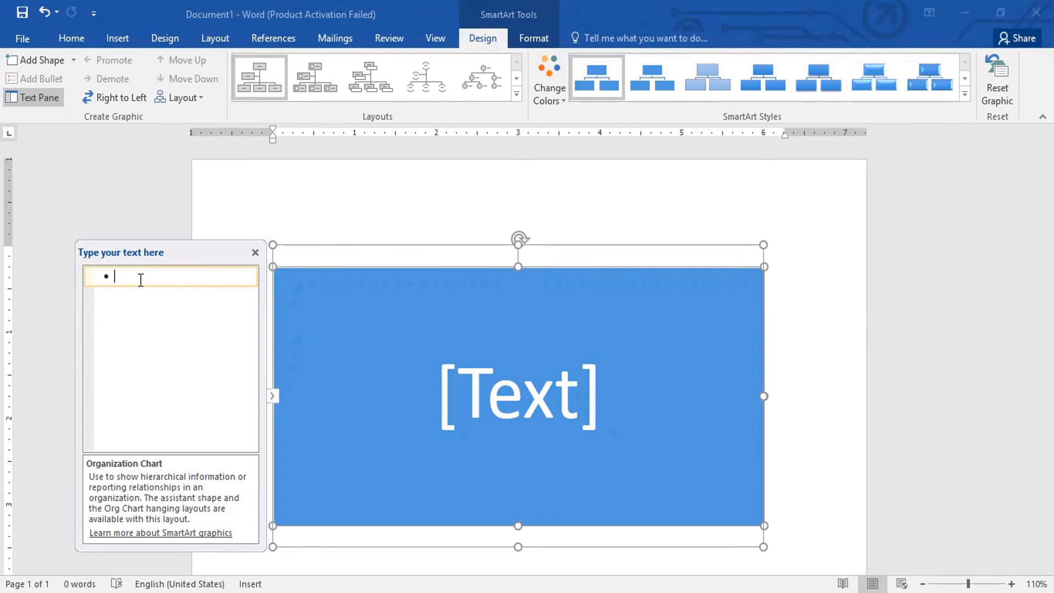
- Label the box Computer, add trial Printer, Scanner and Microphone entries, then delete them
type("Computer")
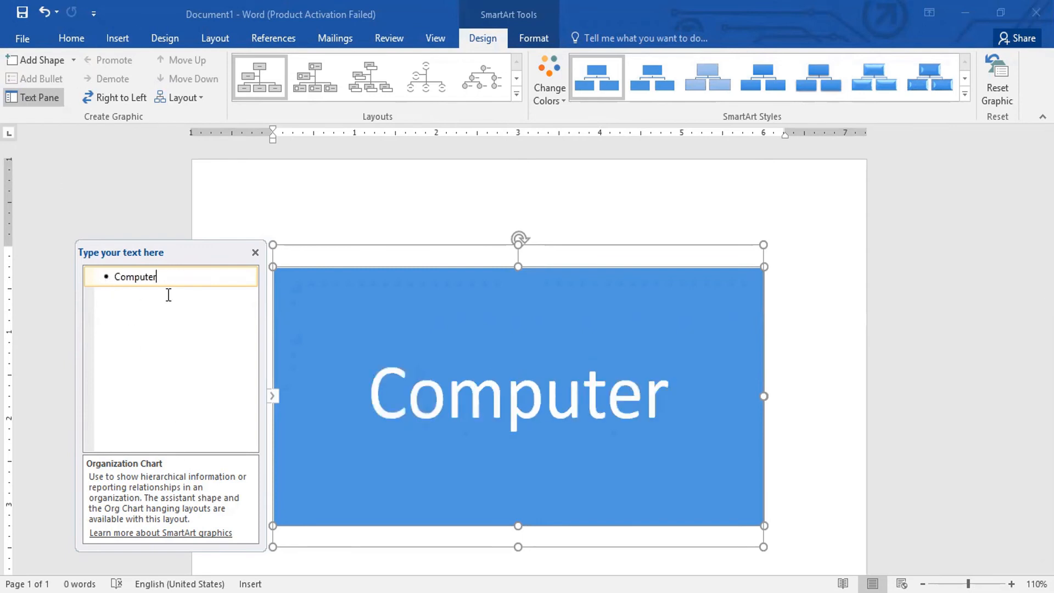
key("Return")
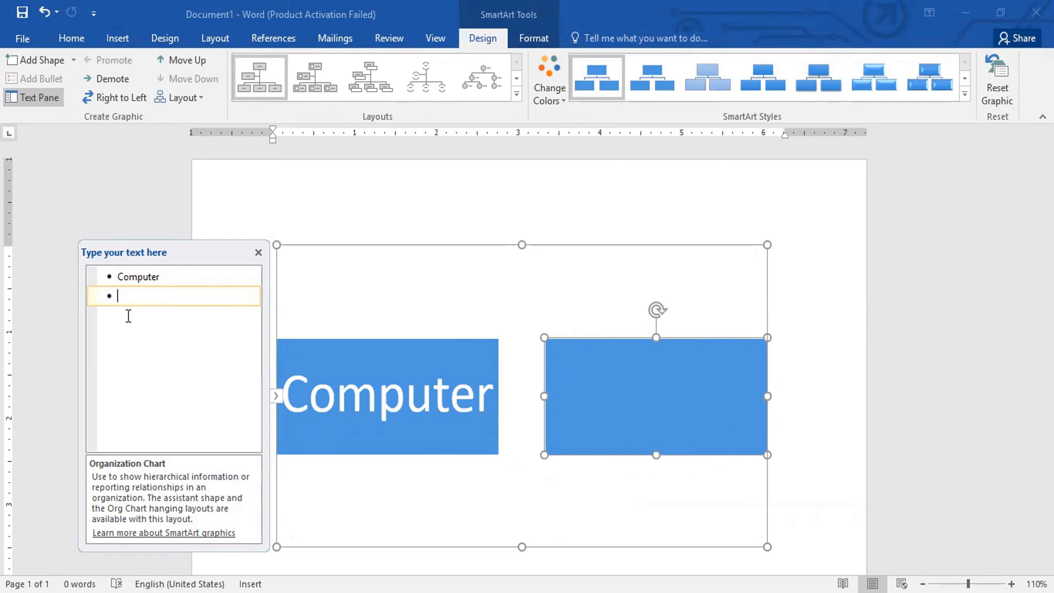
type("Pri")
type("nter")
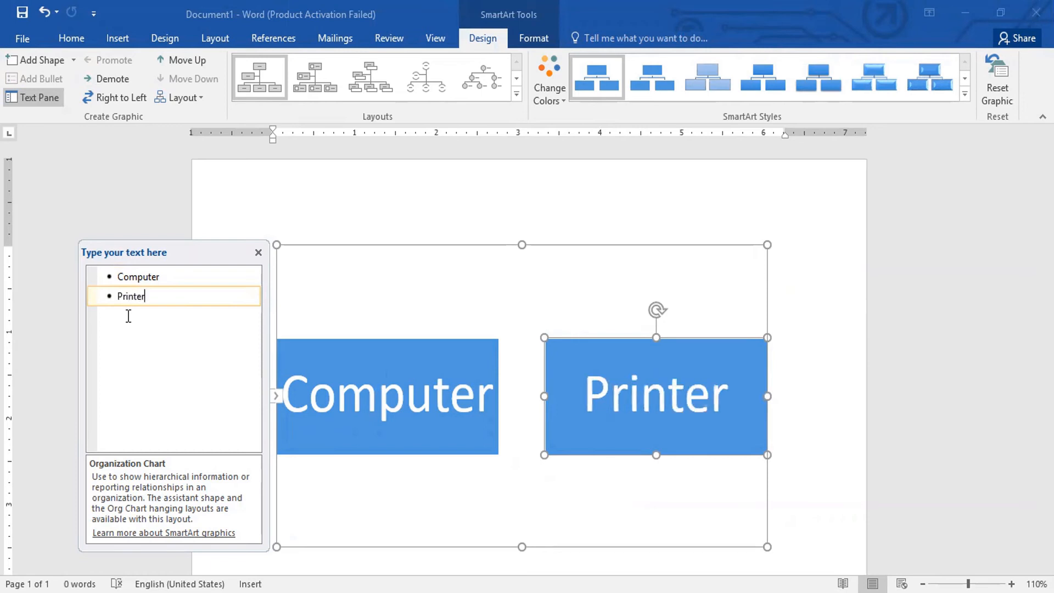
key("Return")
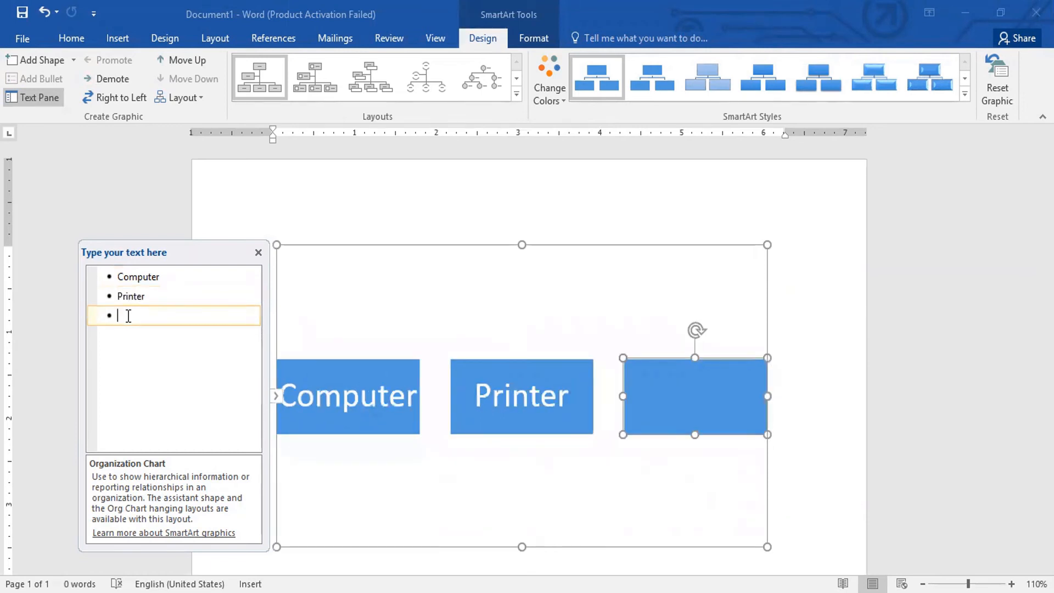
type("Scanner")
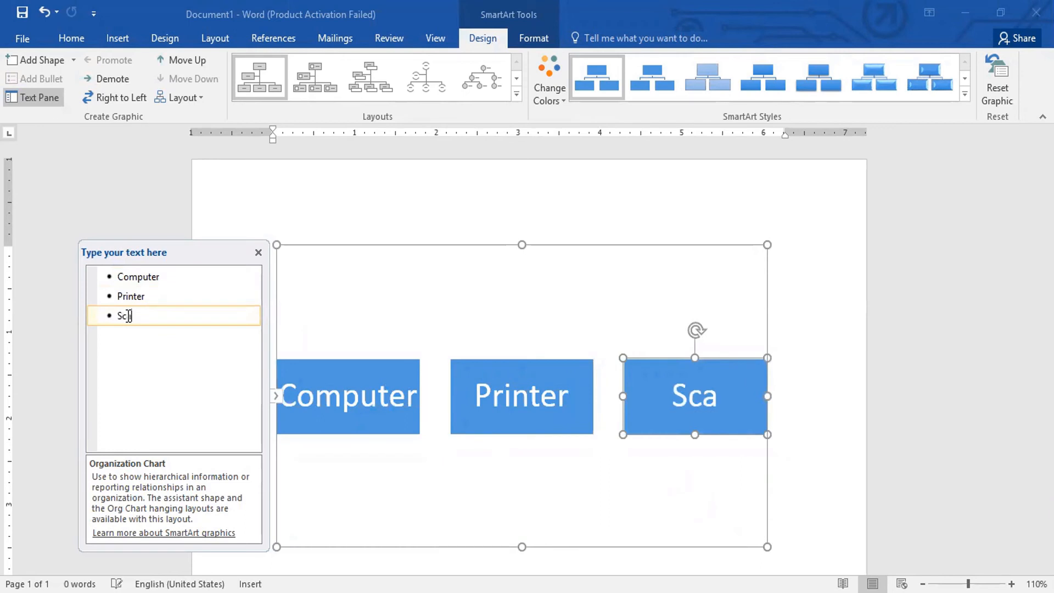
key("Return")
type("Microphone")
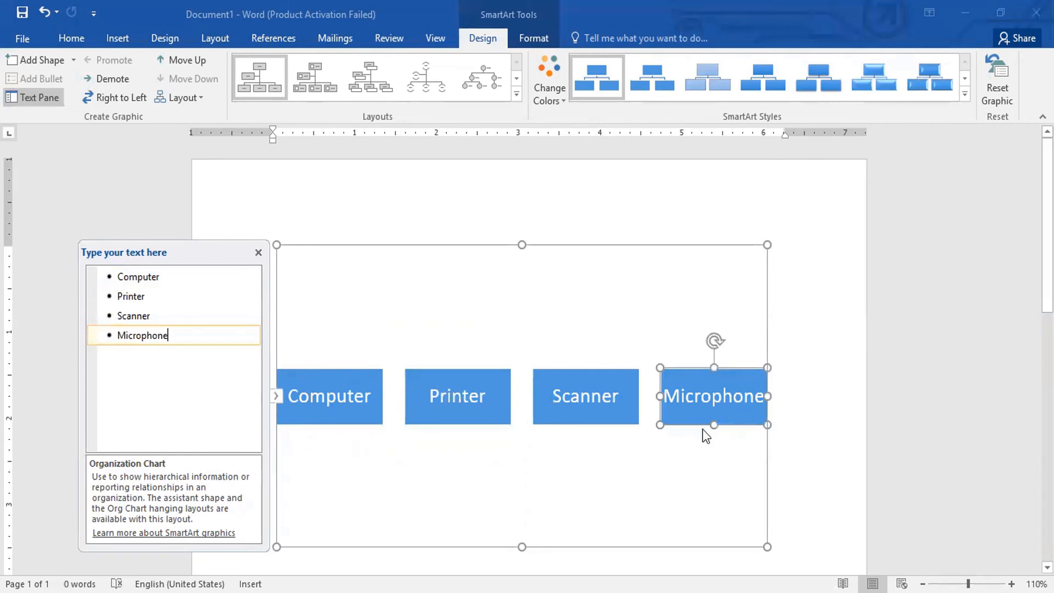
key("BackSpace")
key("BackSpace")
key("BackSpace")
key("BackSpace")
key("BackSpace")
key("BackSpace")
key("BackSpace")
key("BackSpace")
key("BackSpace")
key("BackSpace")
key("BackSpace")
key("BackSpace")
key("BackSpace")
key("BackSpace")
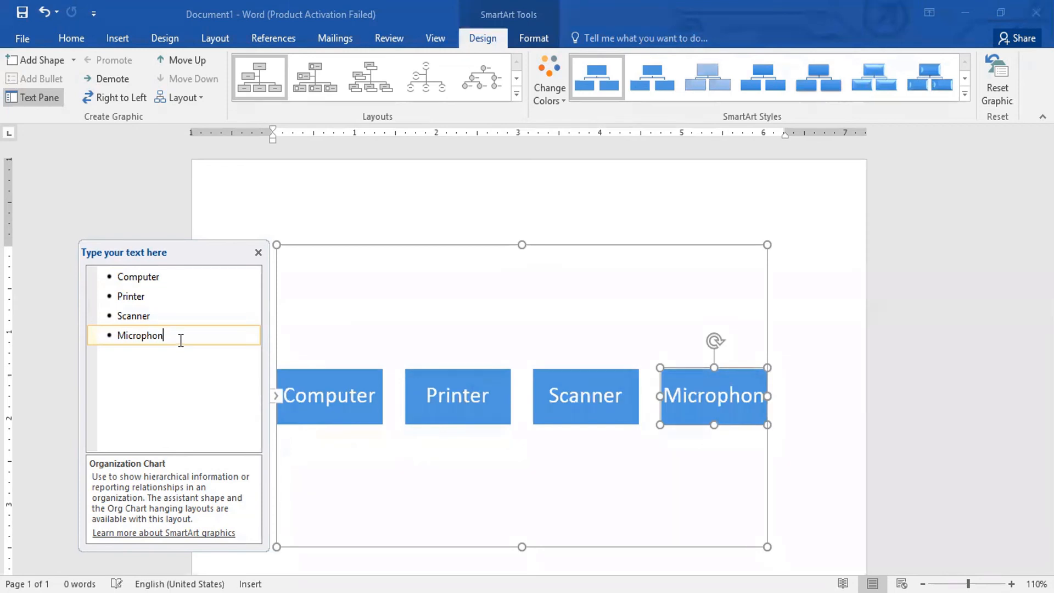
key("BackSpace")
key("BackSpace")
key("BackSpace")
key("BackSpace")
key("BackSpace")
key("BackSpace")
key("BackSpace")
key("BackSpace")
key("BackSpace")
key("BackSpace")
key("BackSpace")
key("BackSpace")
key("BackSpace")
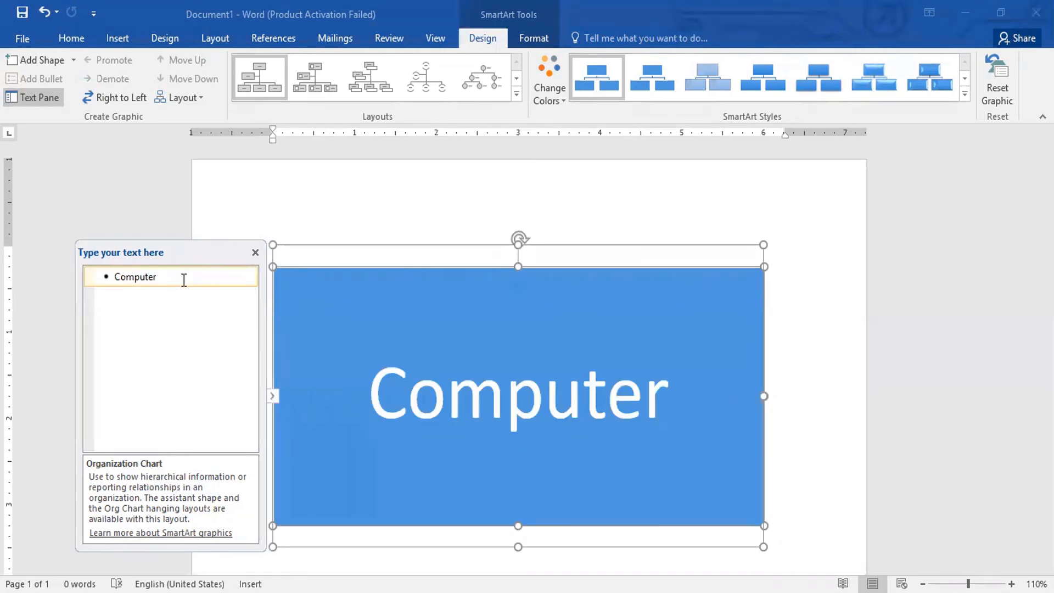
- Add Hardware and Software as subordinate entries under Computer in the Text Pane
key("Return")
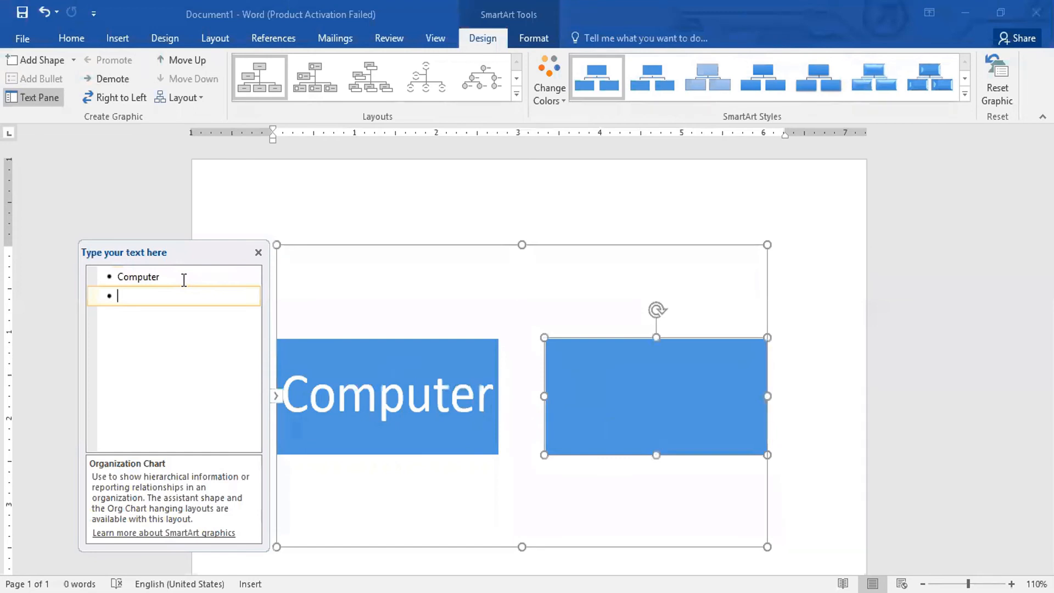
key("Tab")
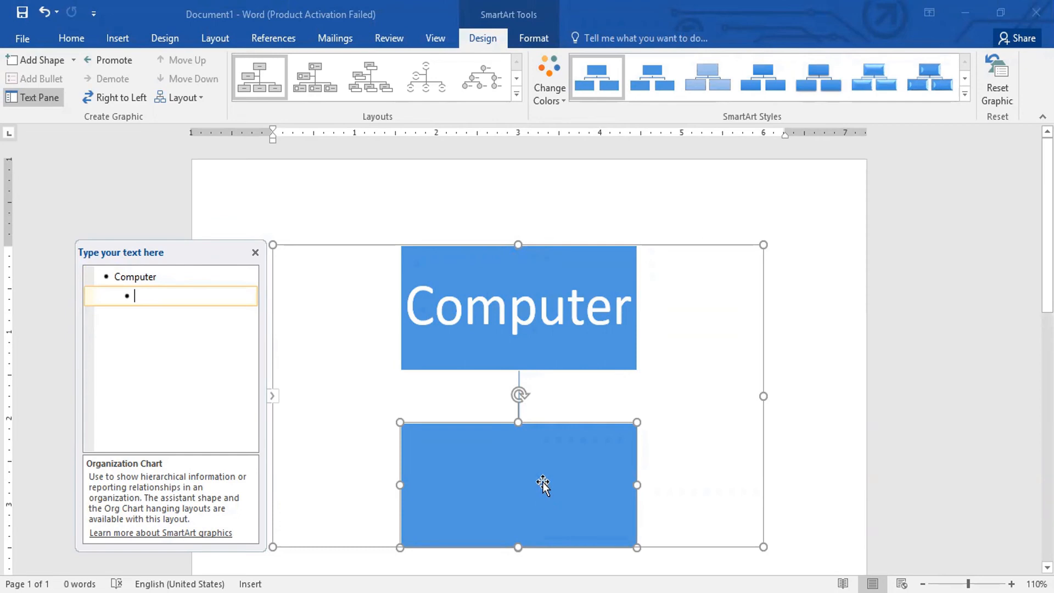
type("Hardware")
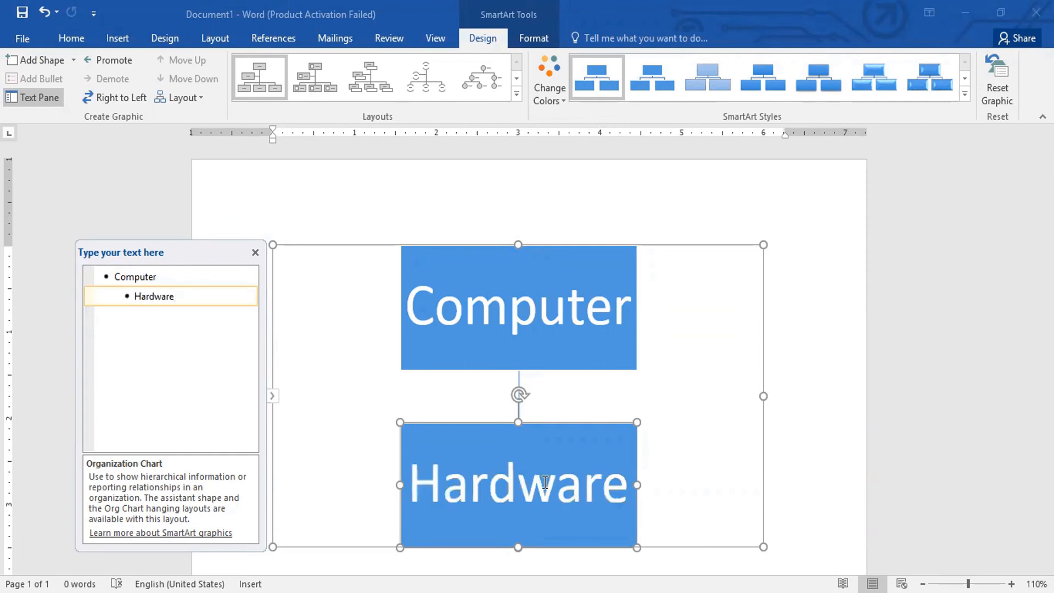
key("Return")
type("Software")
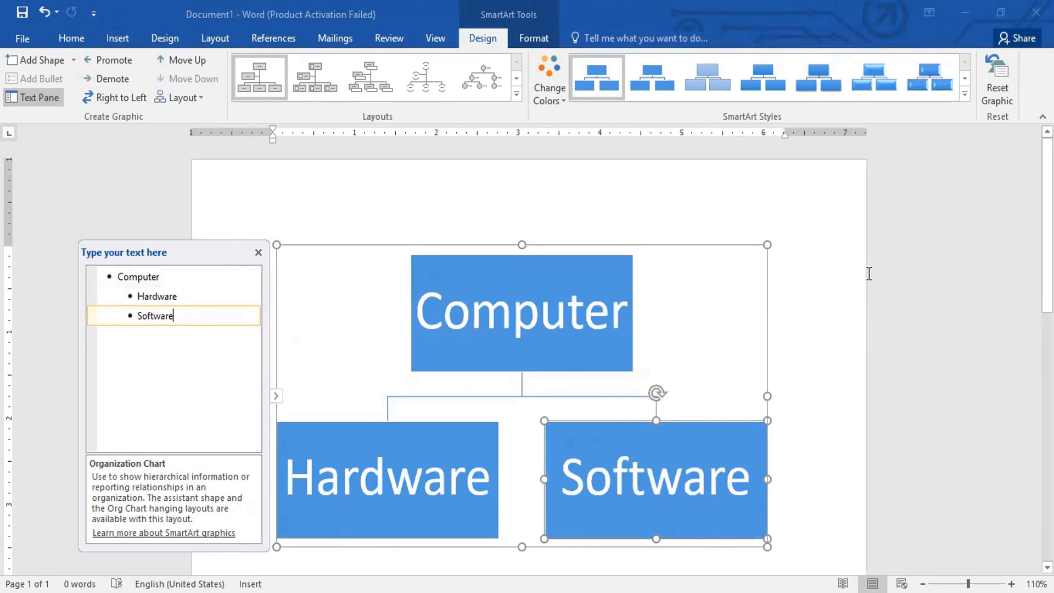
left_click(821, 193)
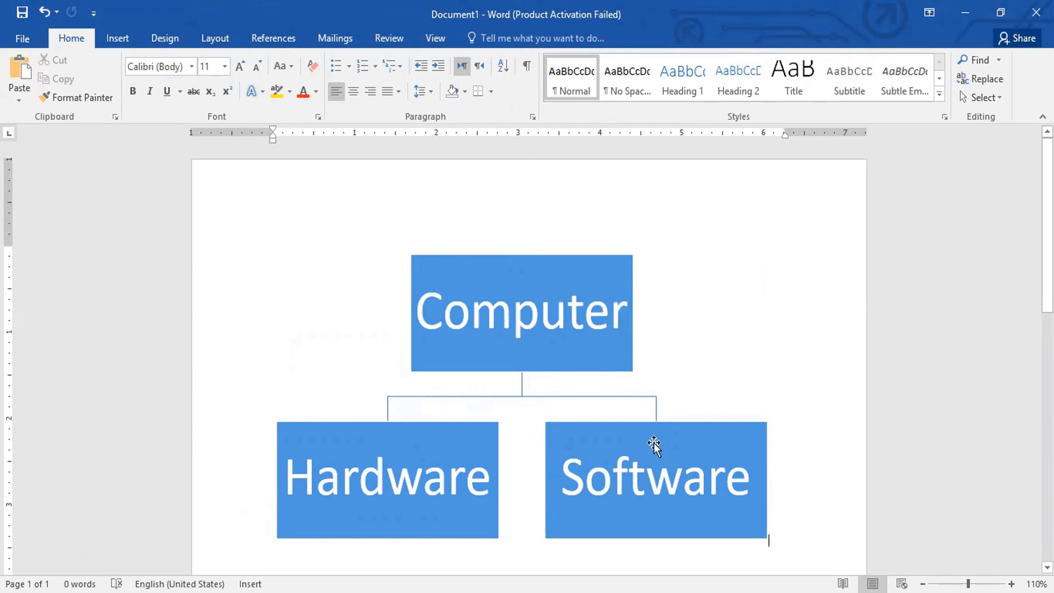
- Delete the Hardware and Software entries and correct the spelling of Computer
left_click(600, 266)
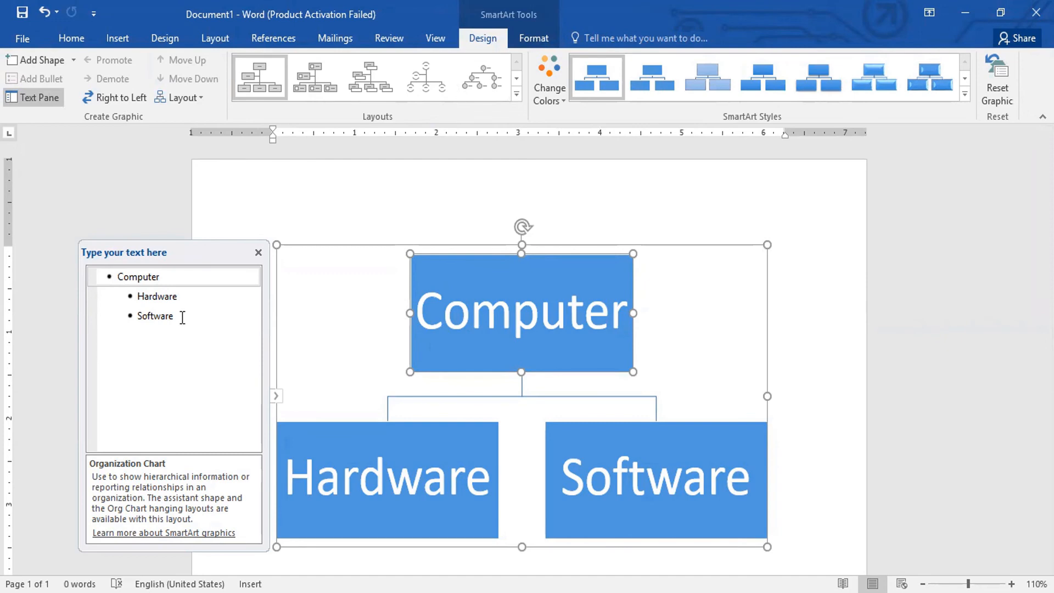
left_click_drag(184, 320, 140, 297)
key("Delete")
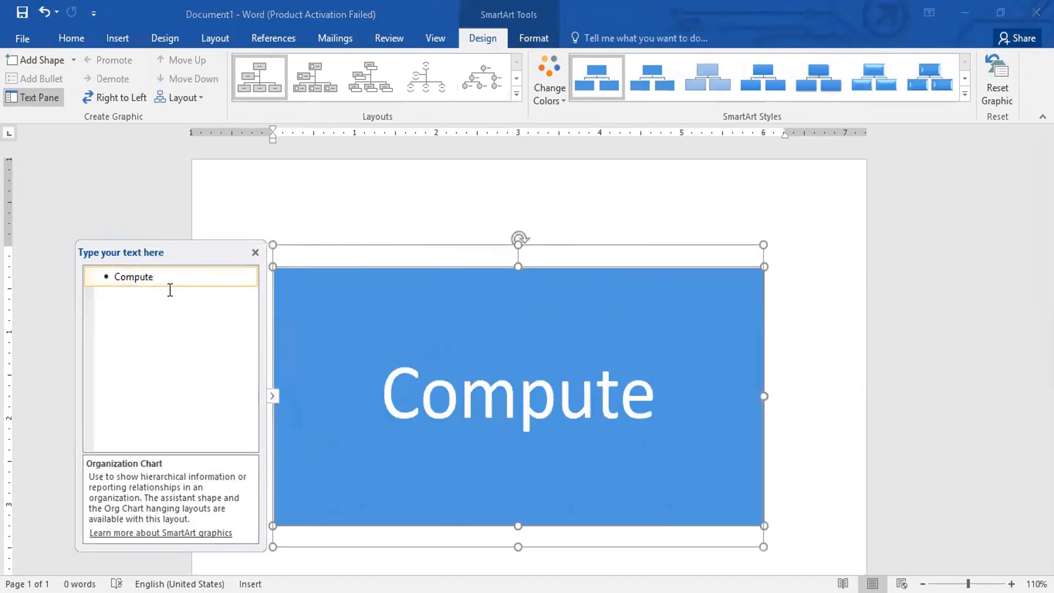
type("r")
key("BackSpace")
key("BackSpace")
key("BackSpace")
key("BackSpace")
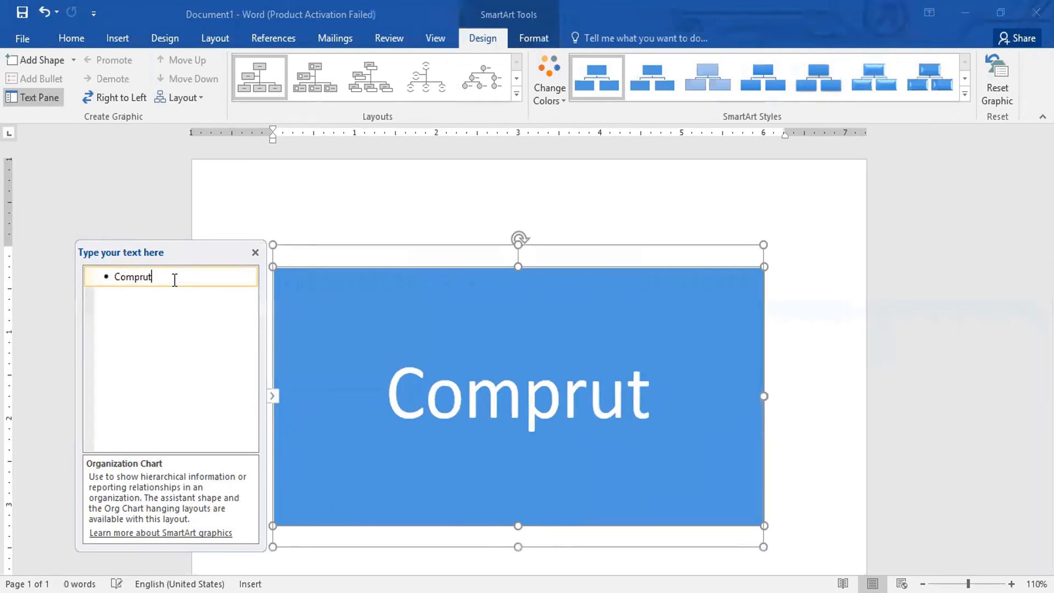
type("uter")
- Re-enter Hardware and Software beneath Computer, adding one extra blank entry after Software
key("Return")
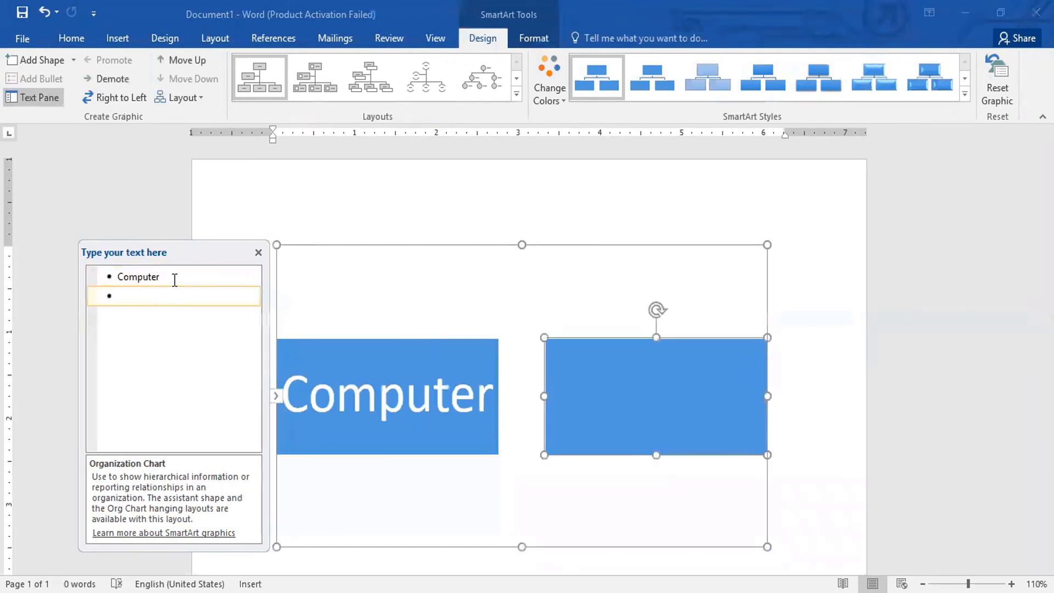
key("Tab")
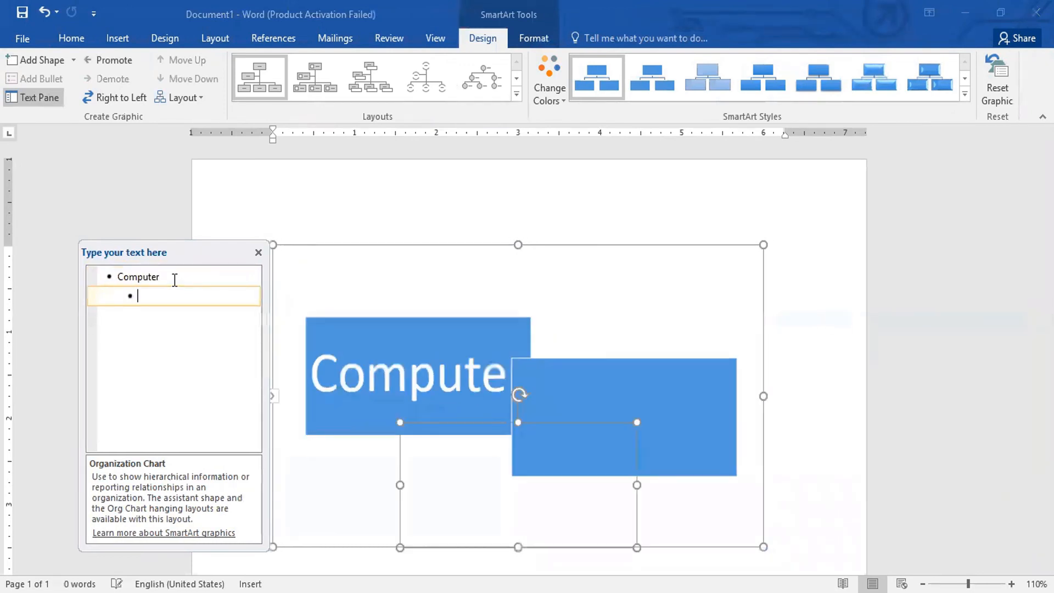
type("Hardware")
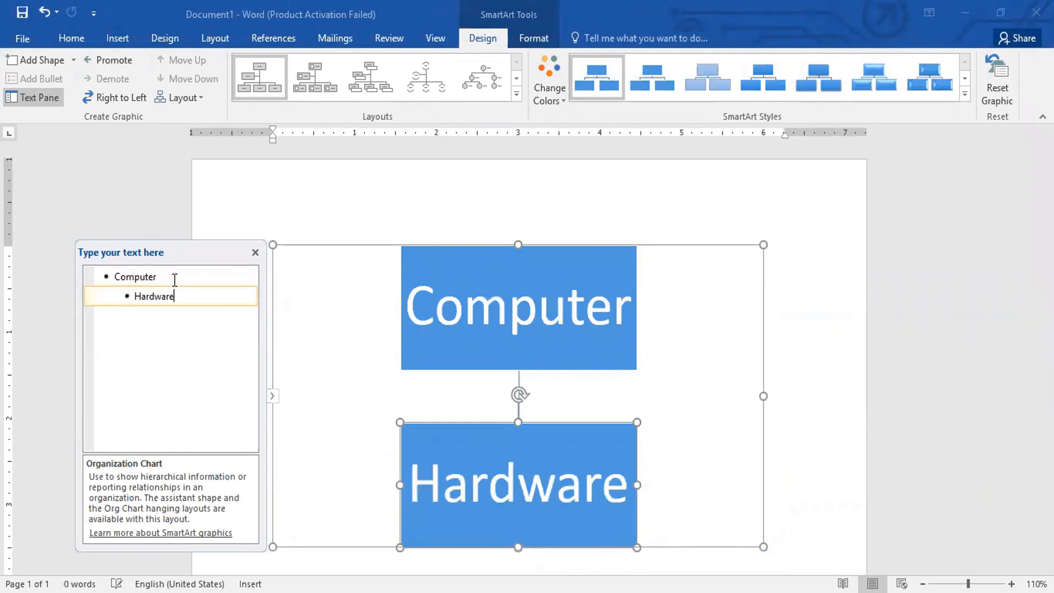
key("Return")
type("Software")
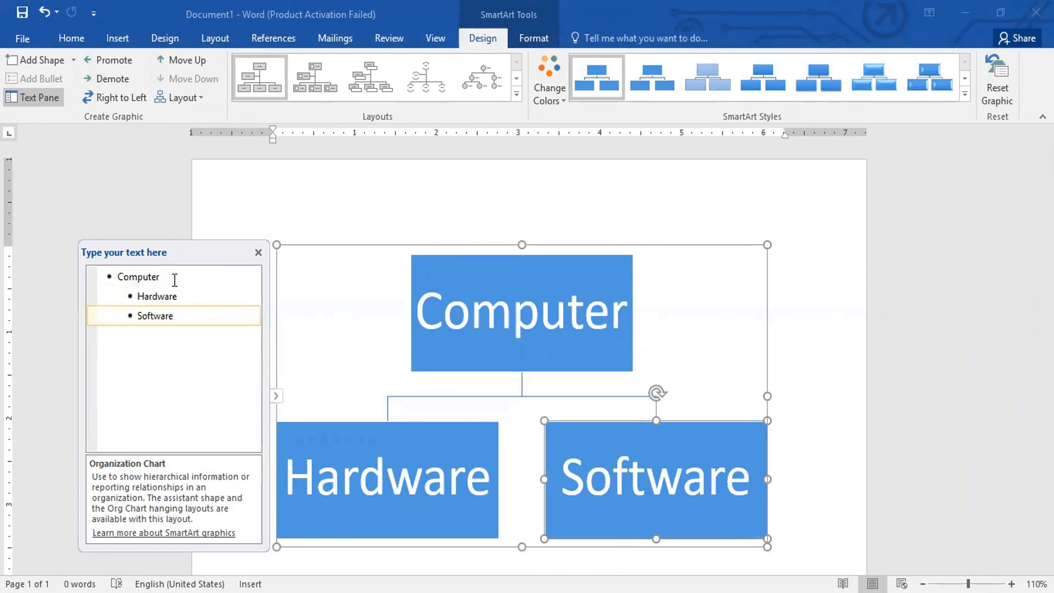
key("Return")
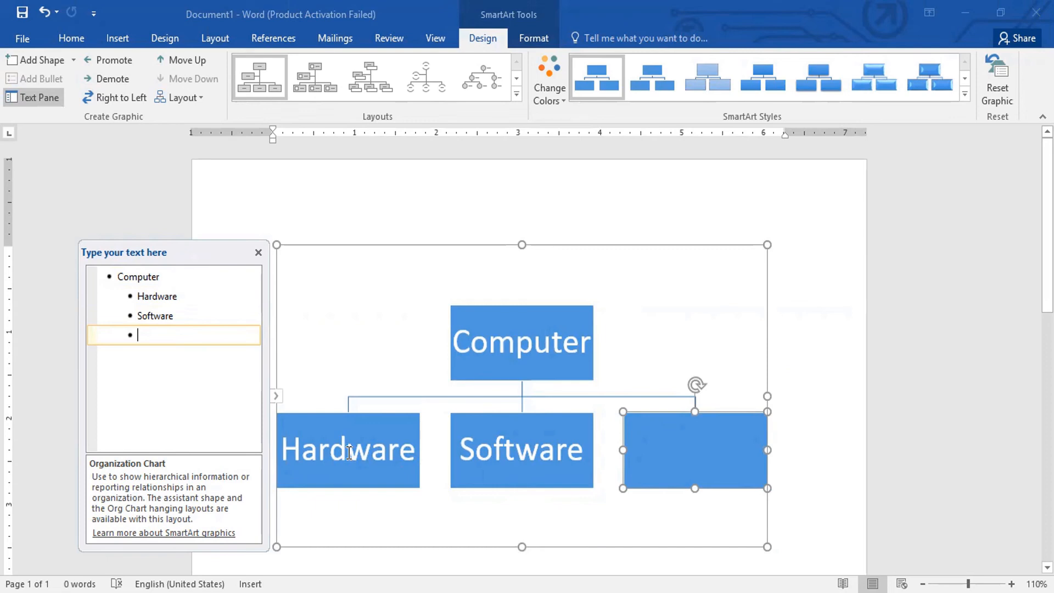
- Remove the empty box and add Printer and Scanner beneath Hardware
key("BackSpace")
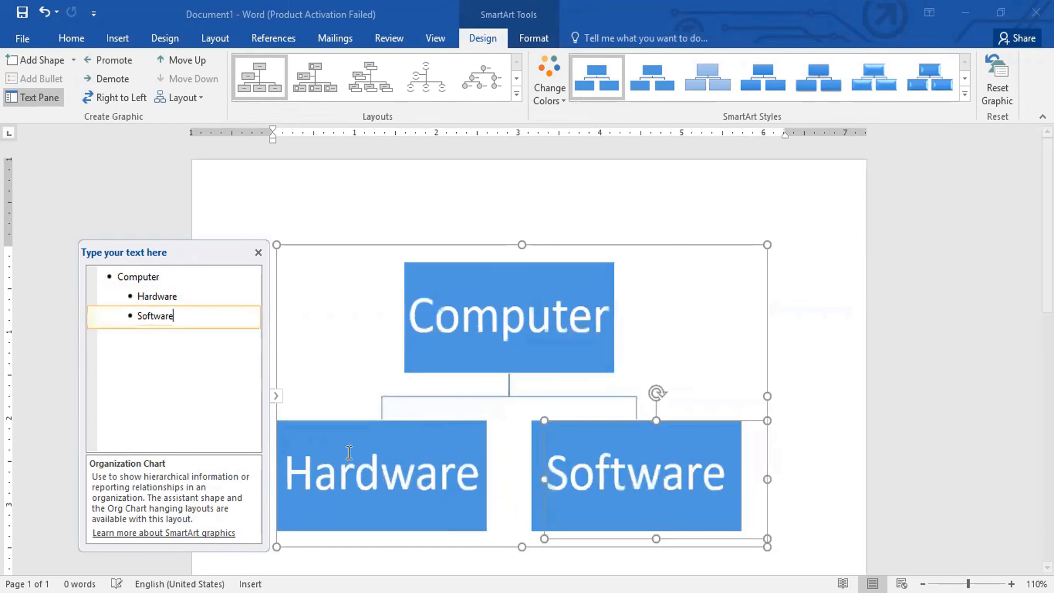
left_click(188, 295)
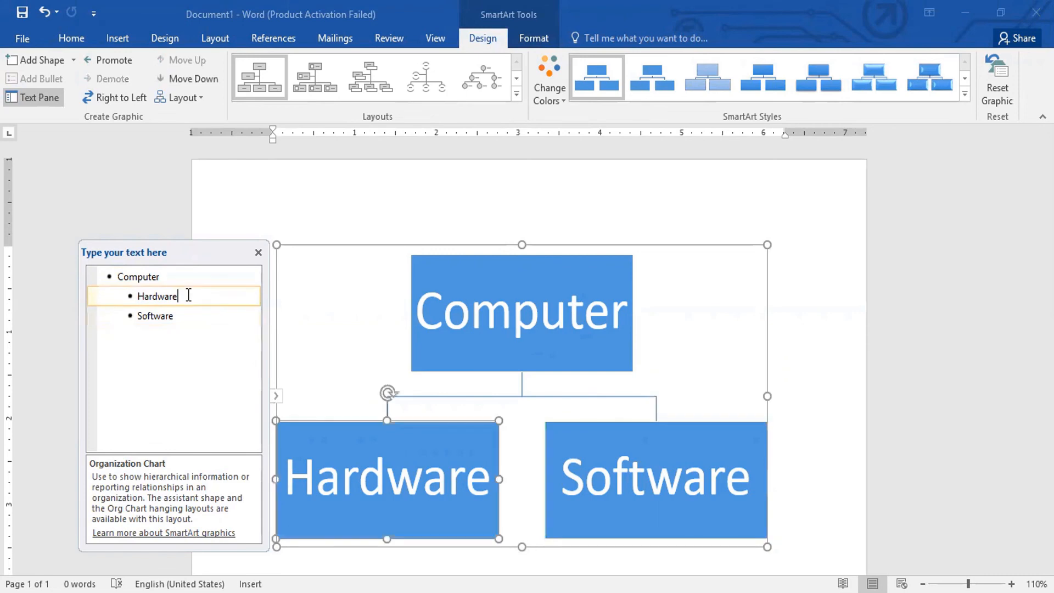
key("Return")
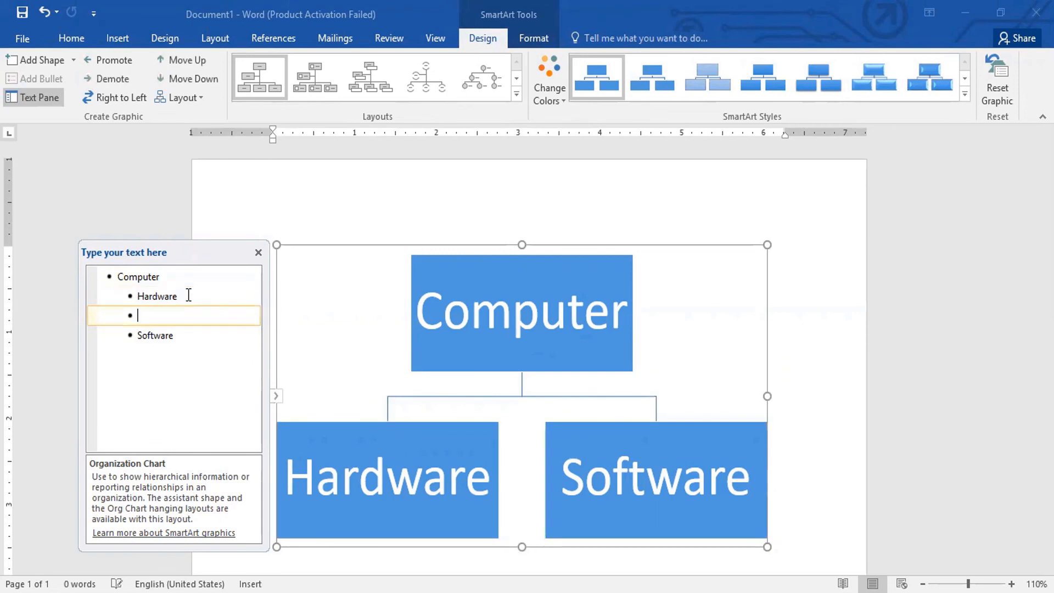
key("Tab")
type("Printer")
key("Return")
type("Scanner")
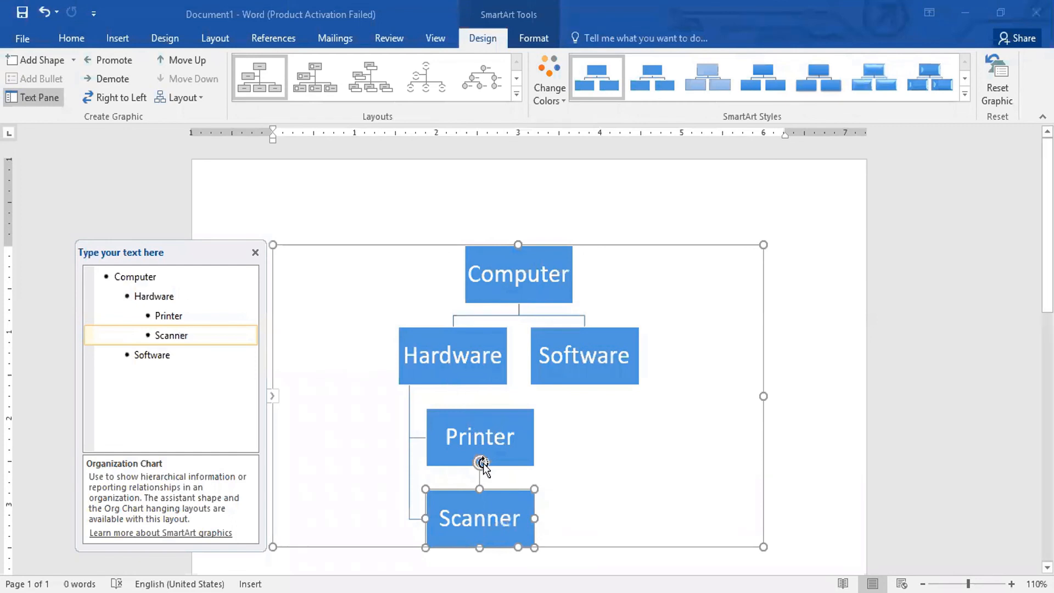
- Add Application and System as sub-entries beneath Software
left_click(218, 358)
key("Return")
key("Tab")
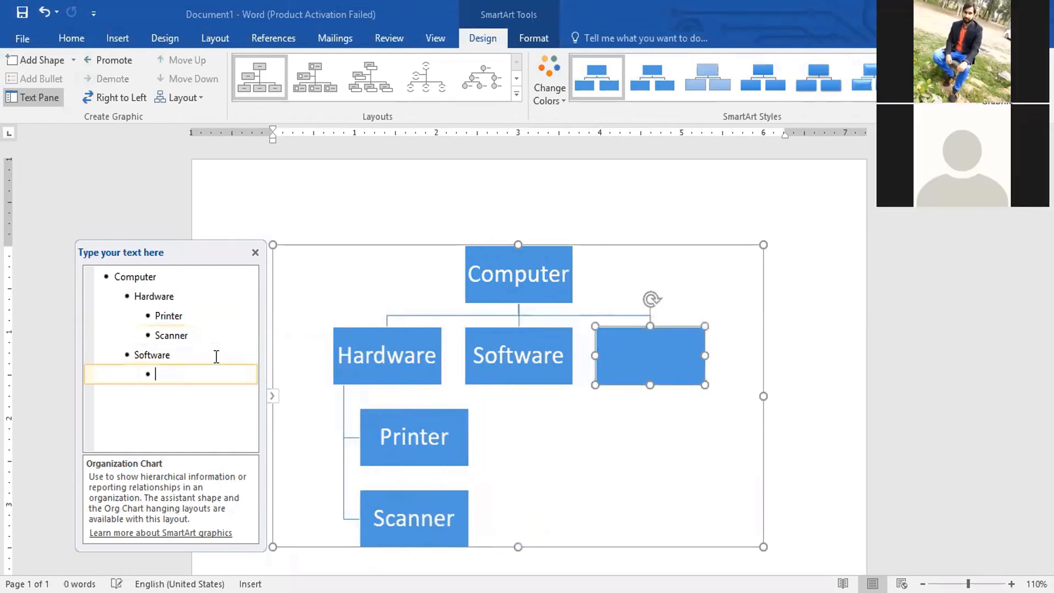
type("Appl")
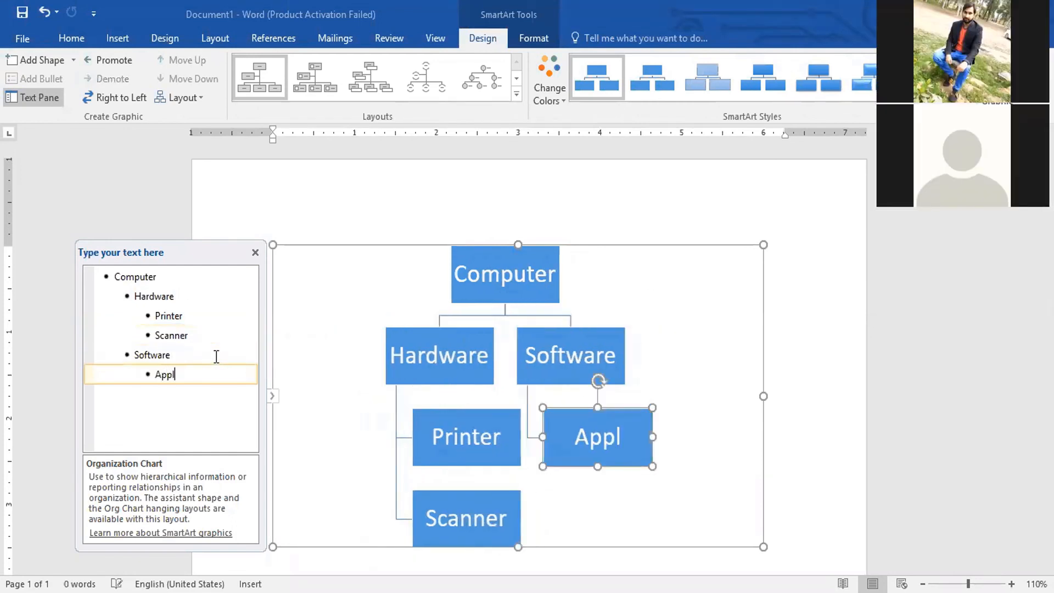
type("ication")
key("Return")
type("System")
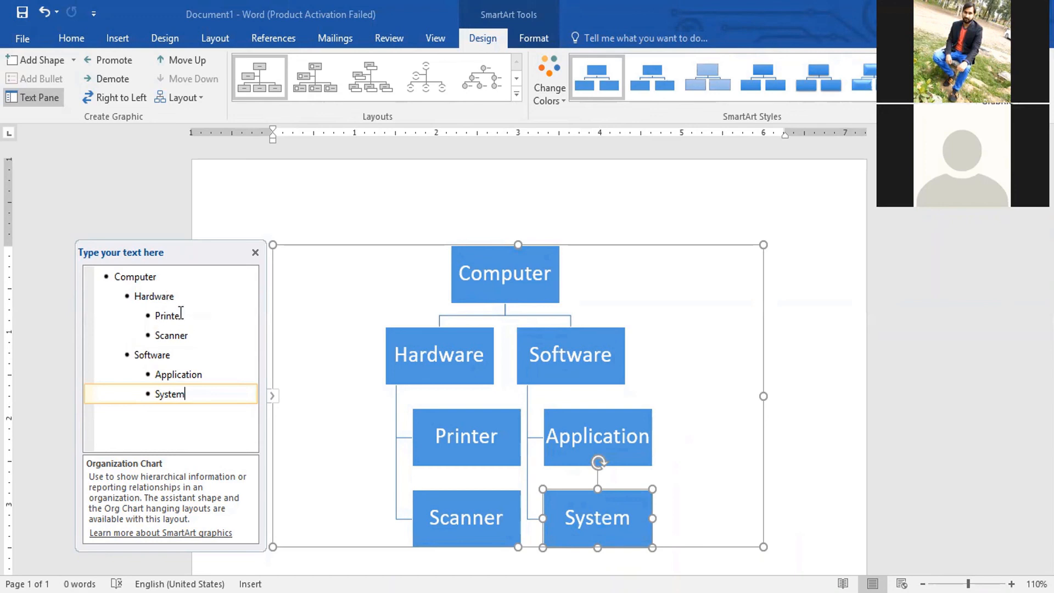
left_click(756, 260)
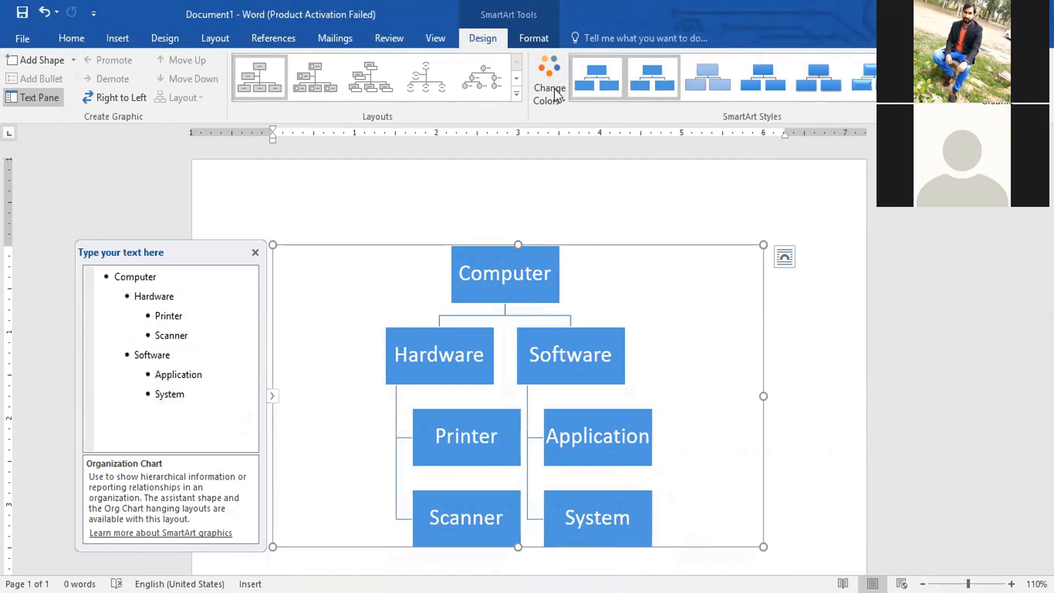
- Apply the third Colorful colour scheme to the Computer org chart
left_click(553, 254)
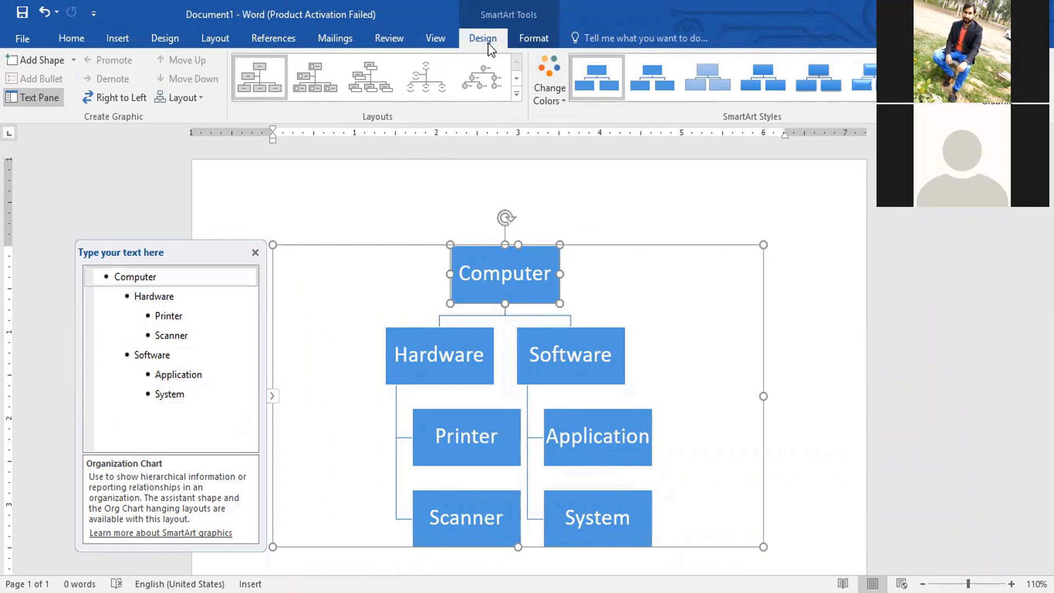
left_click(517, 97)
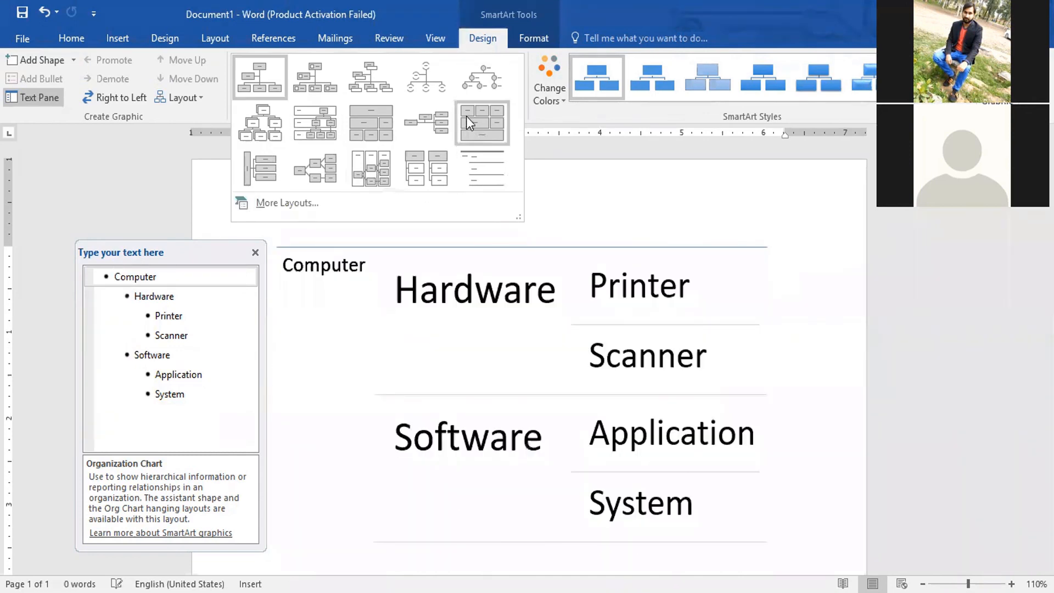
left_click(575, 116)
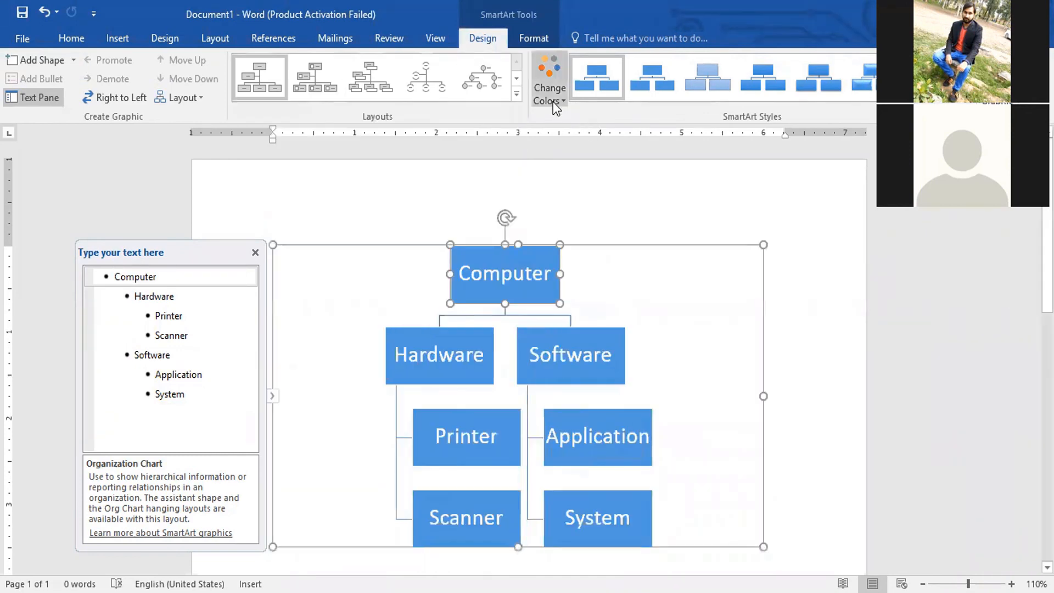
left_click(553, 101)
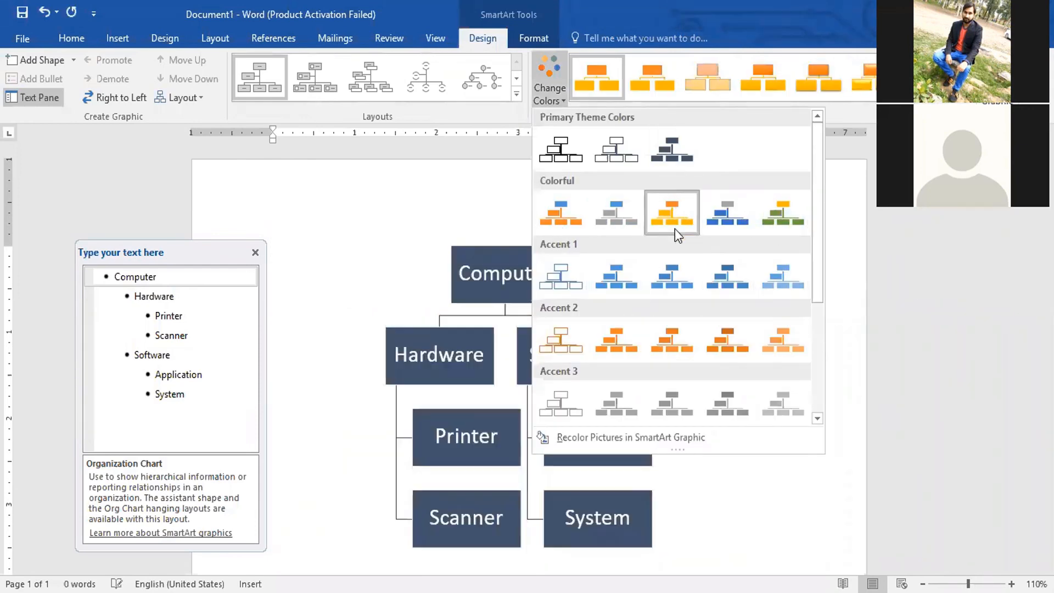
left_click(672, 215)
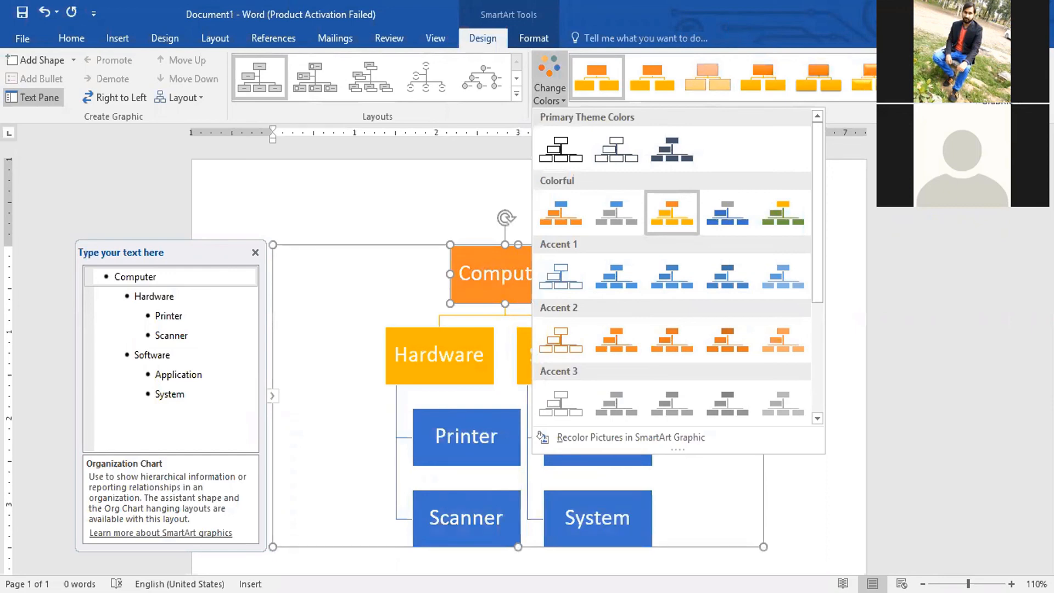
- Give the org chart a 3-D block style from the SmartArt Styles gallery
left_click(966, 95)
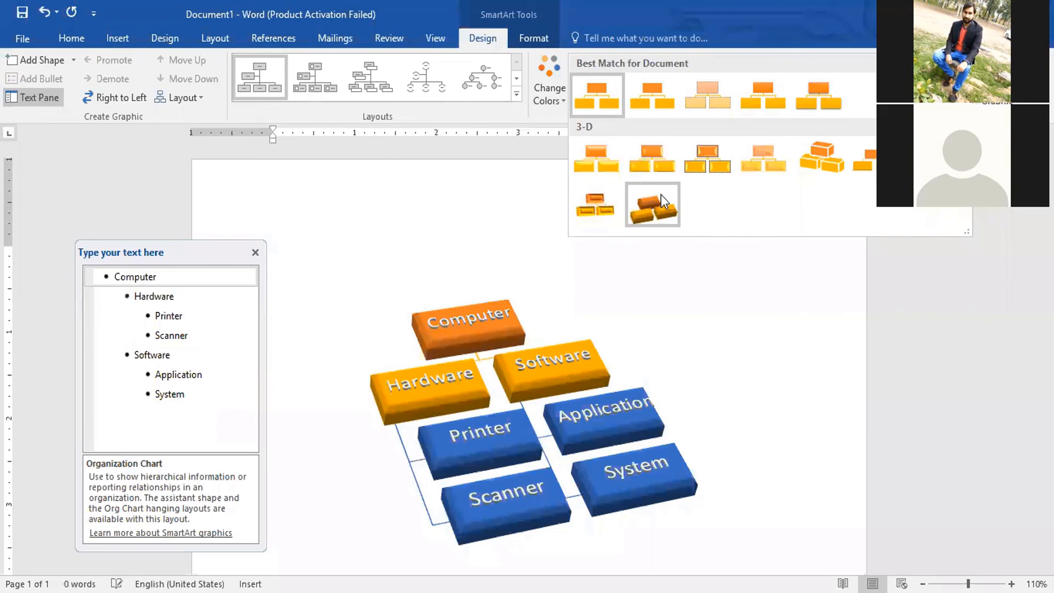
left_click(669, 322)
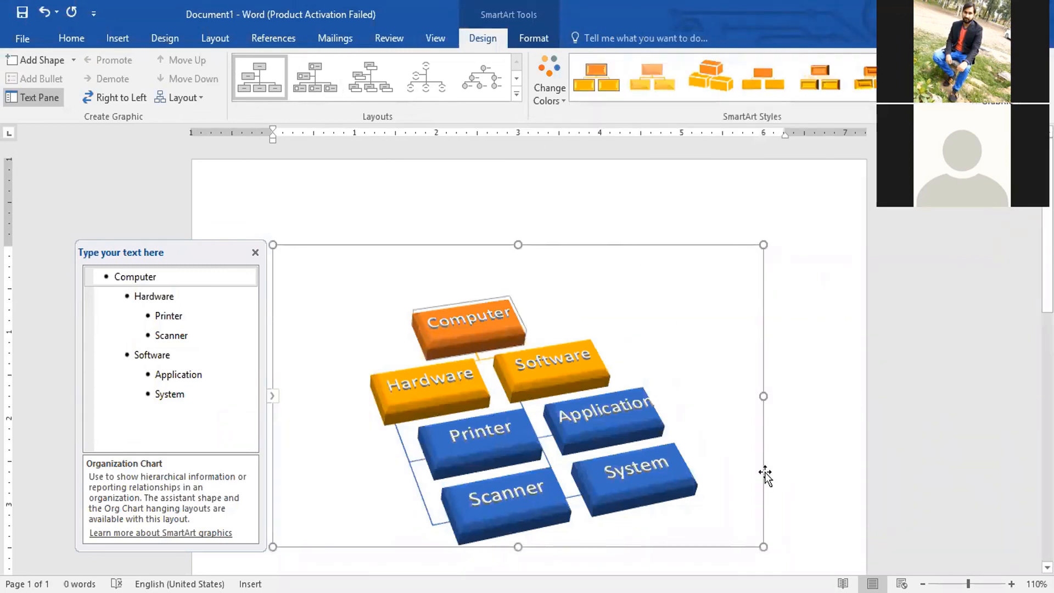
scroll(765, 472, "down", 3)
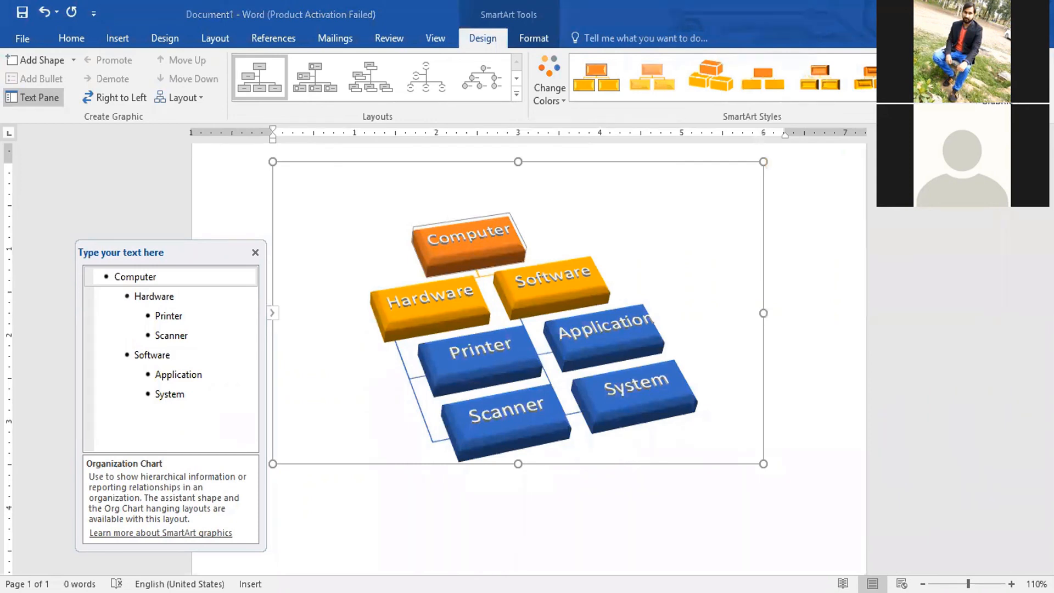
left_click(535, 39)
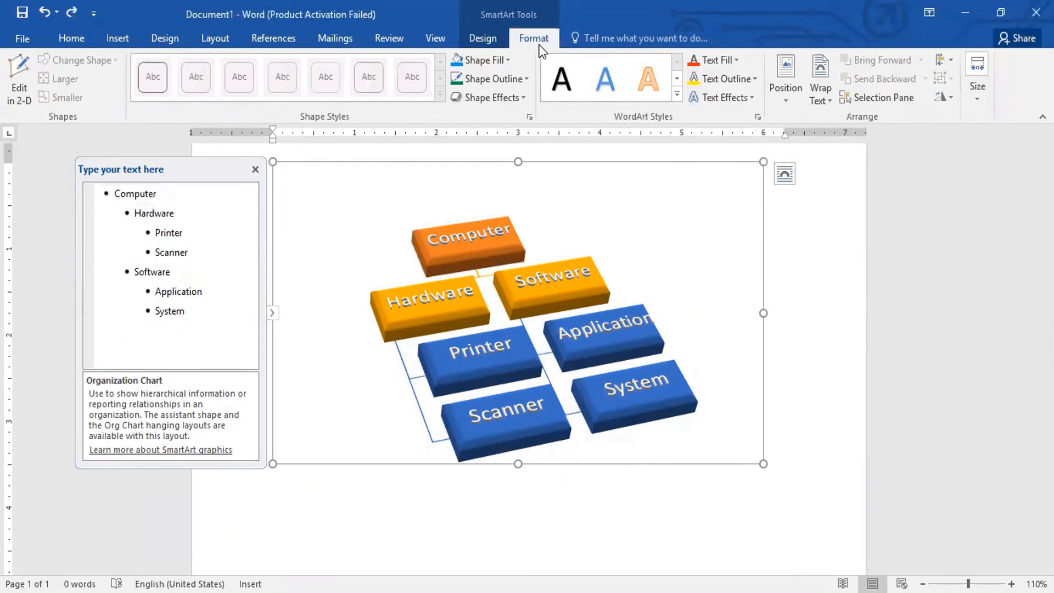
left_click(481, 40)
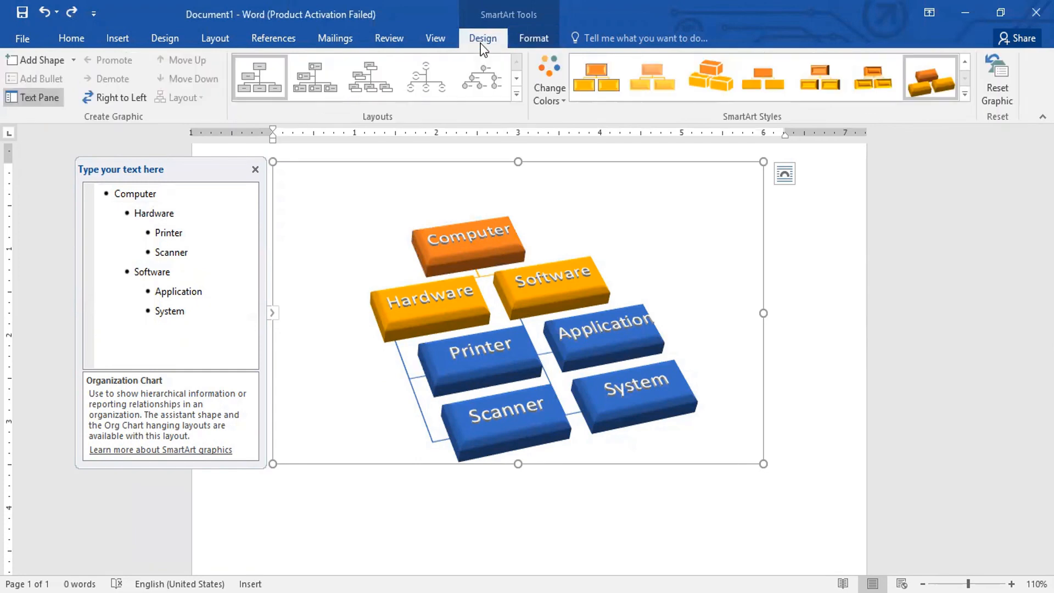
left_click(549, 92)
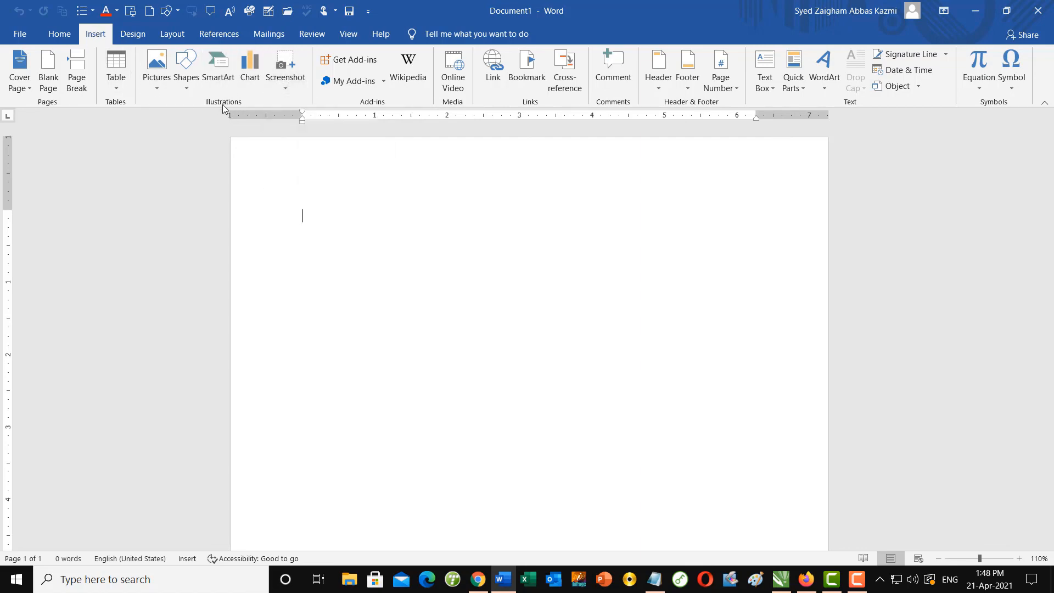
- Capture the YouTube Studio upload dialog as a screen-clipping picture in the document
left_click(285, 90)
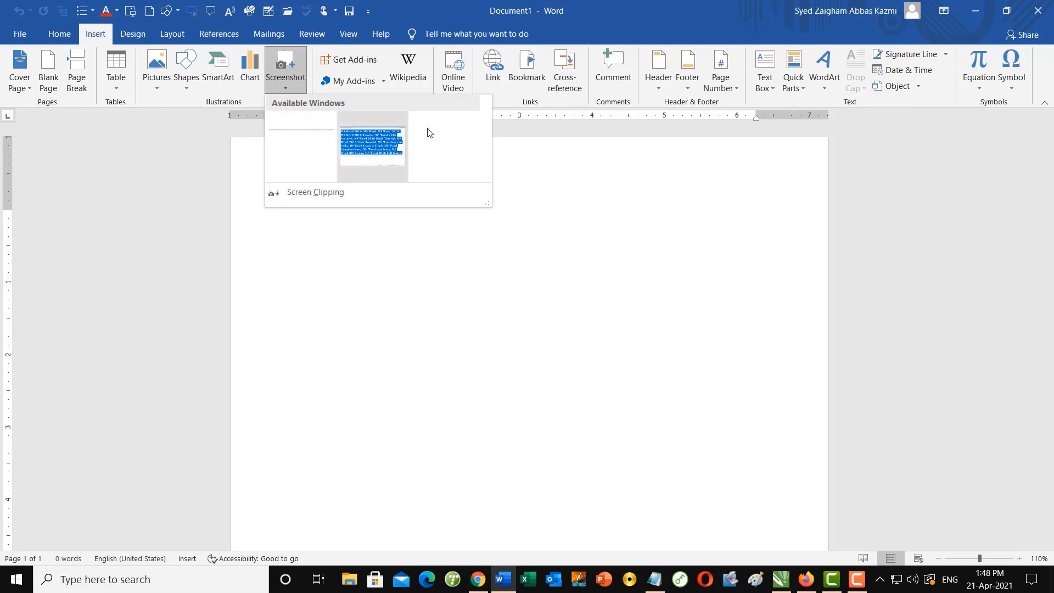
left_click(313, 193)
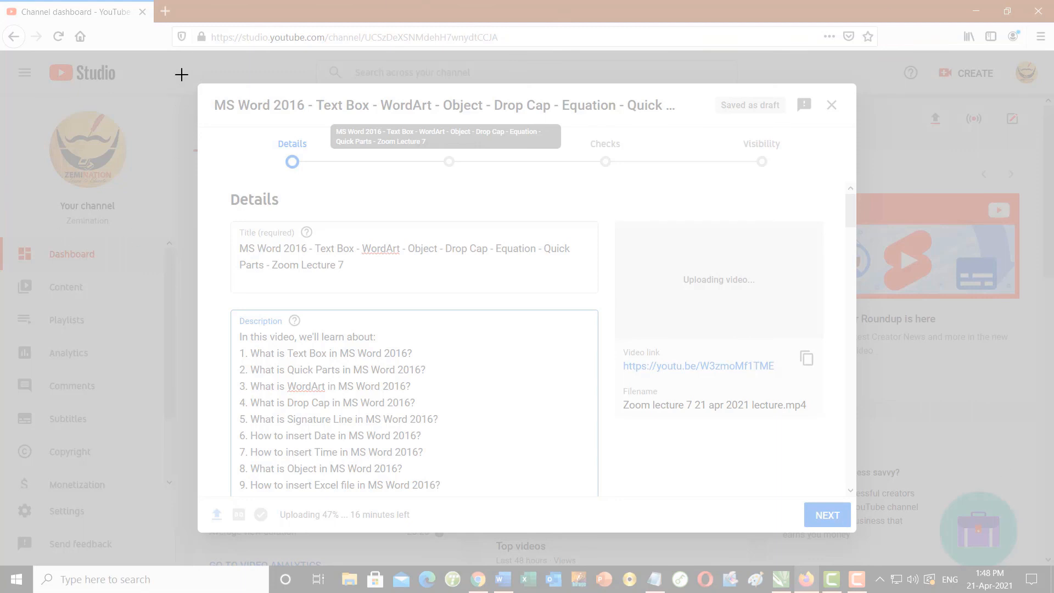
left_click_drag(182, 58, 209, 89)
left_click_drag(340, 208, 856, 423)
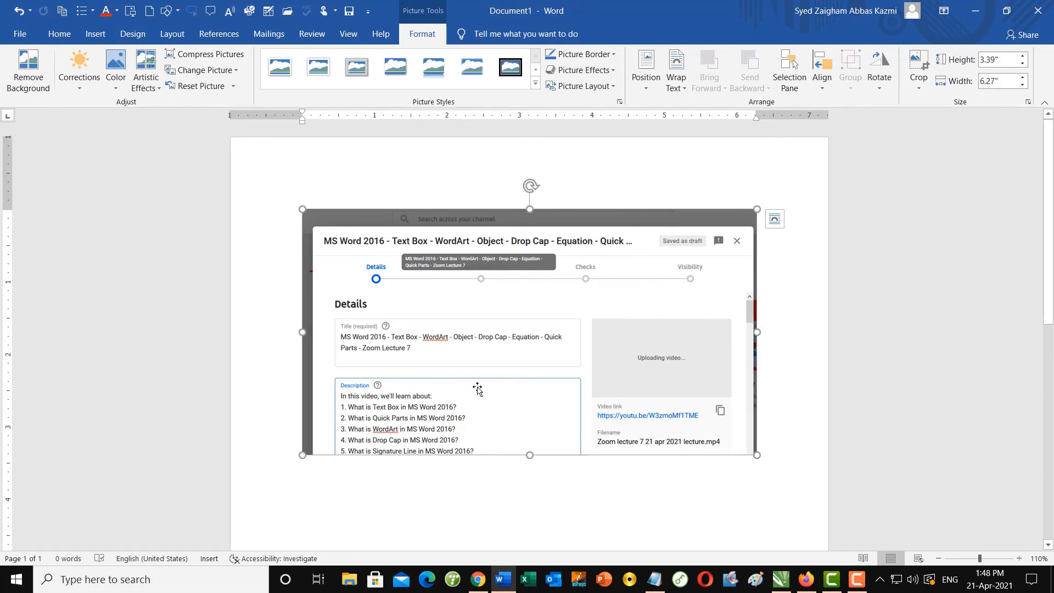
- Save the screenshot as JPEG 'VTI Screenshot' on Local Disk (D:), then delete it from the page
key("ctrl+a")
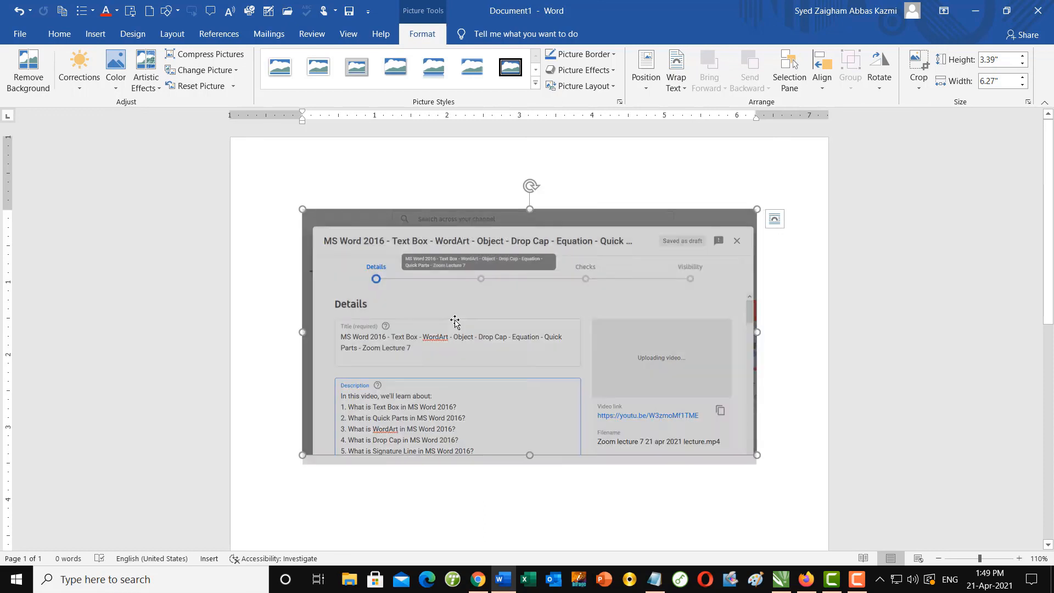
left_click(455, 323)
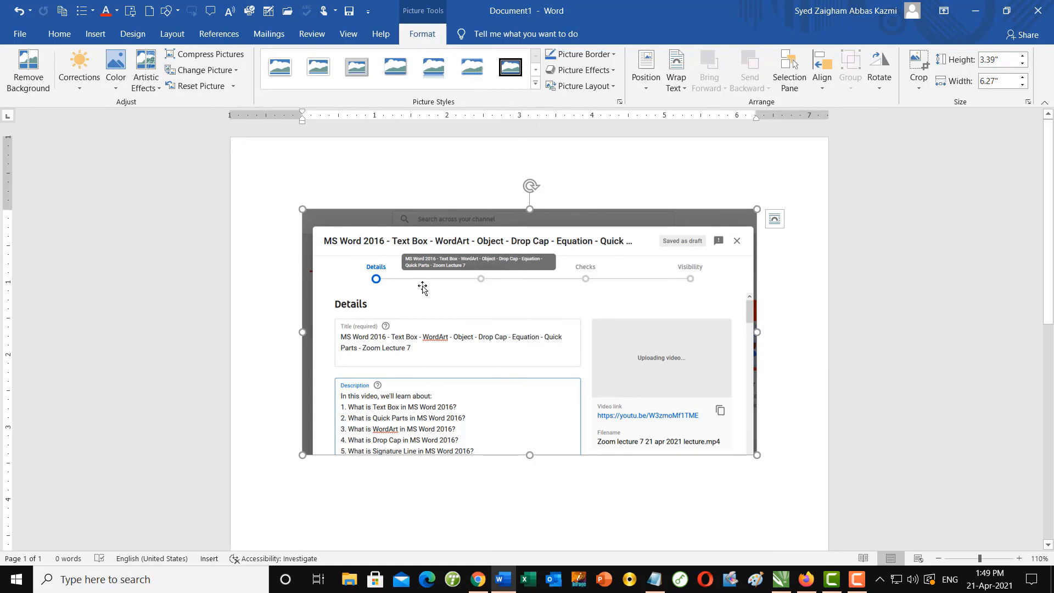
right_click(443, 265)
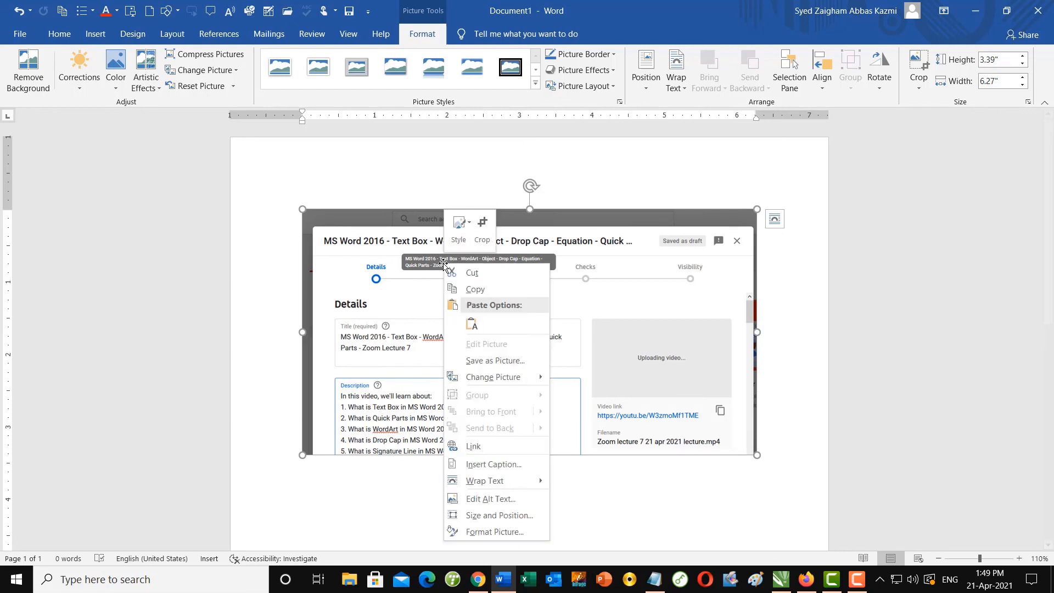
left_click(497, 361)
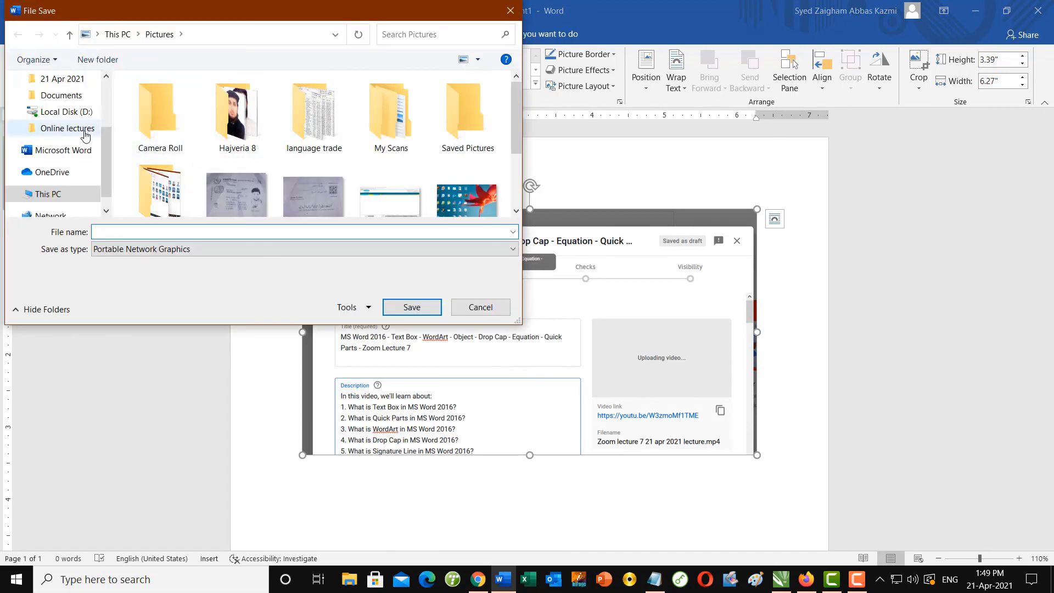
scroll(82, 142, "up", 1)
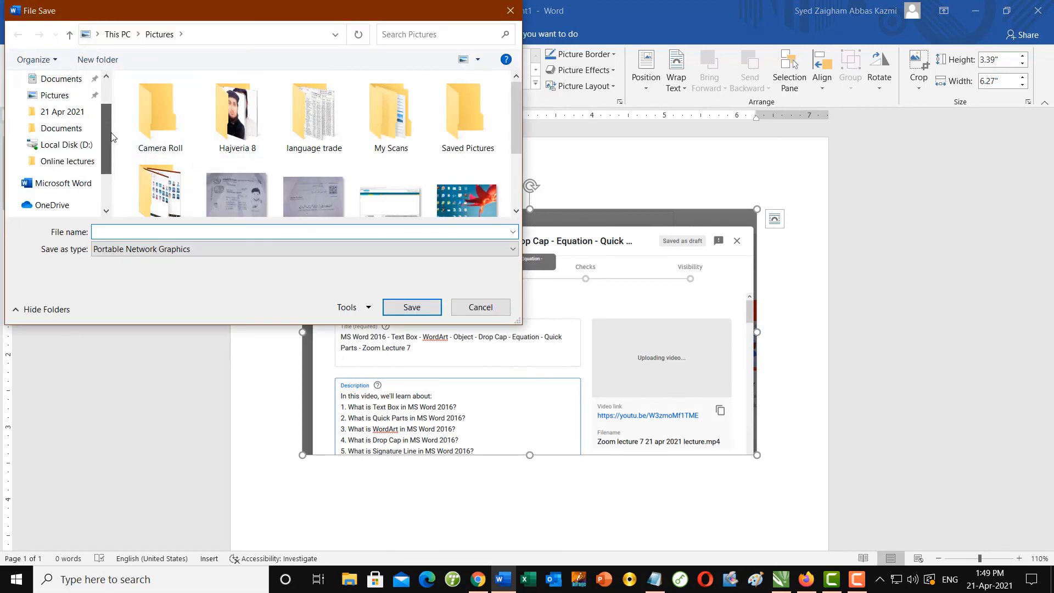
left_click(81, 148)
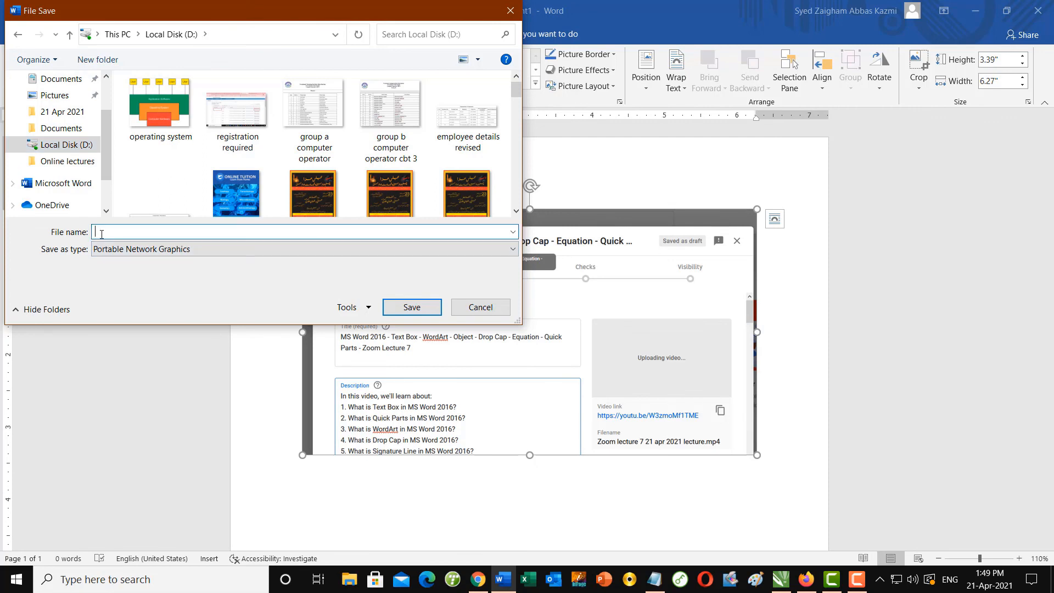
type("V")
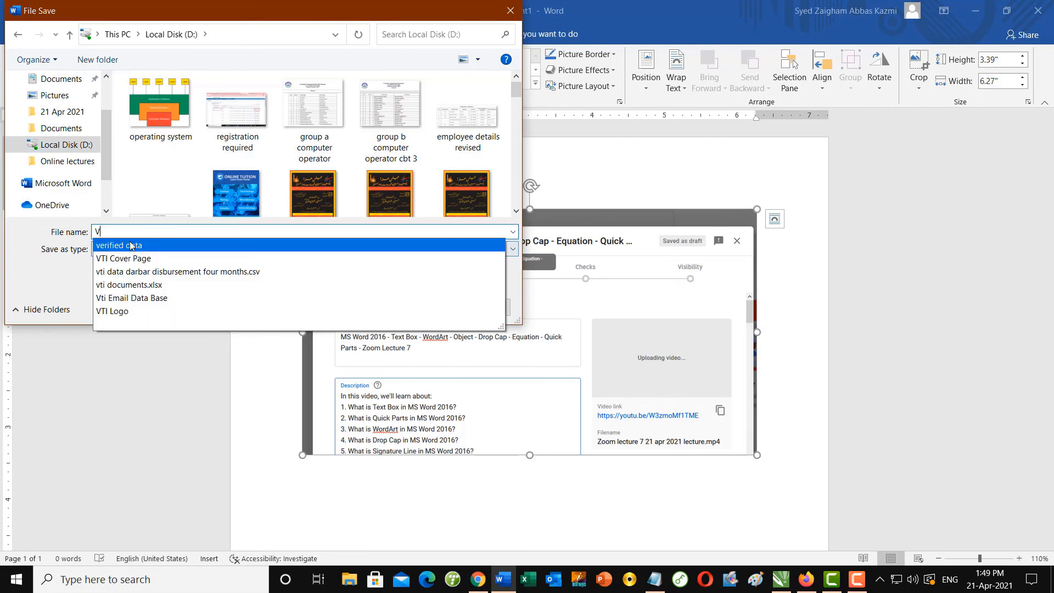
type("TI Screenshot")
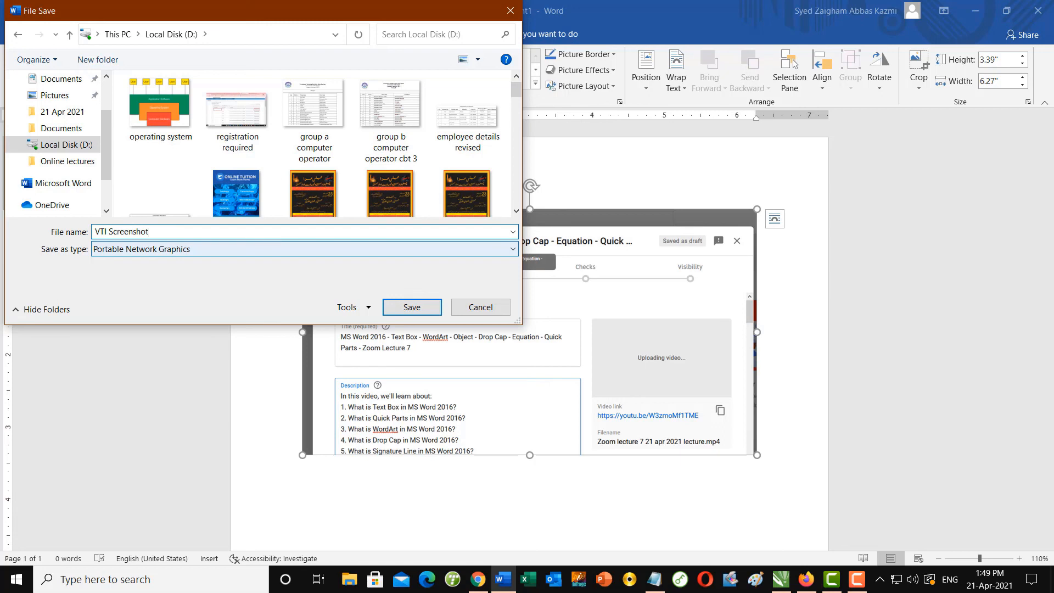
left_click(129, 252)
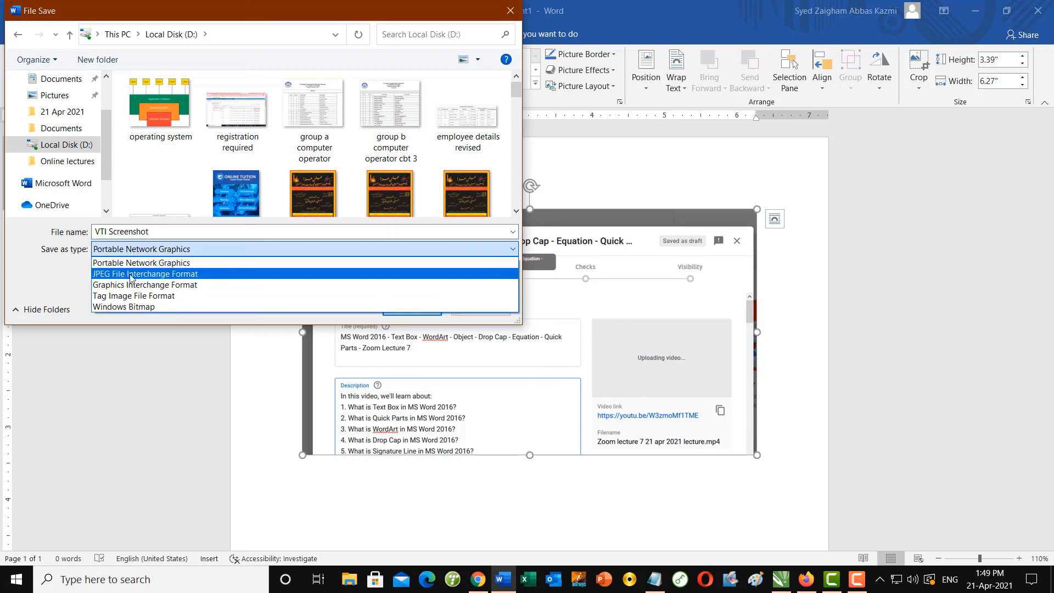
left_click(130, 272)
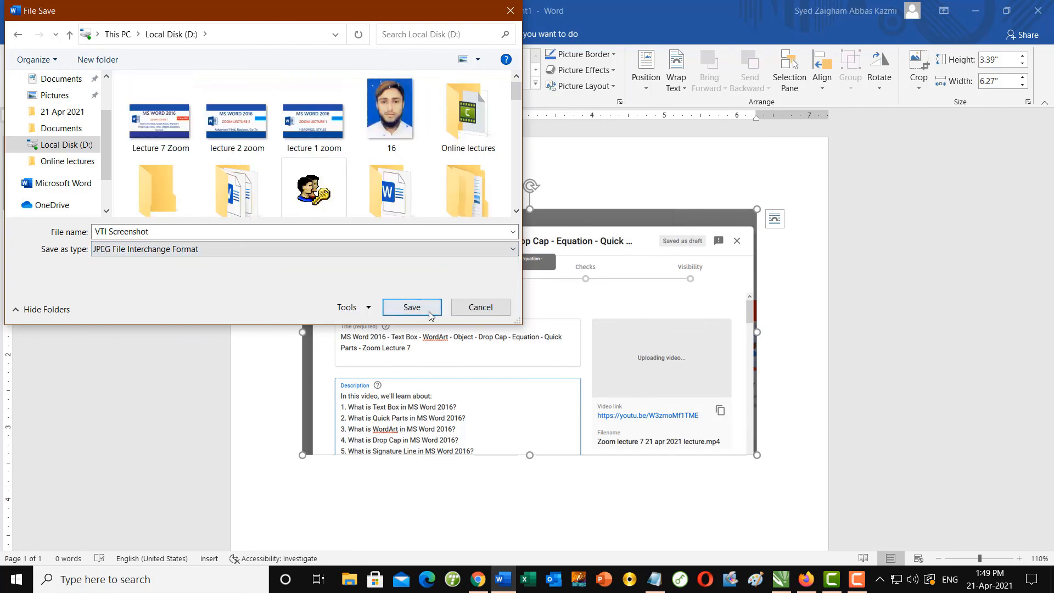
left_click(426, 311)
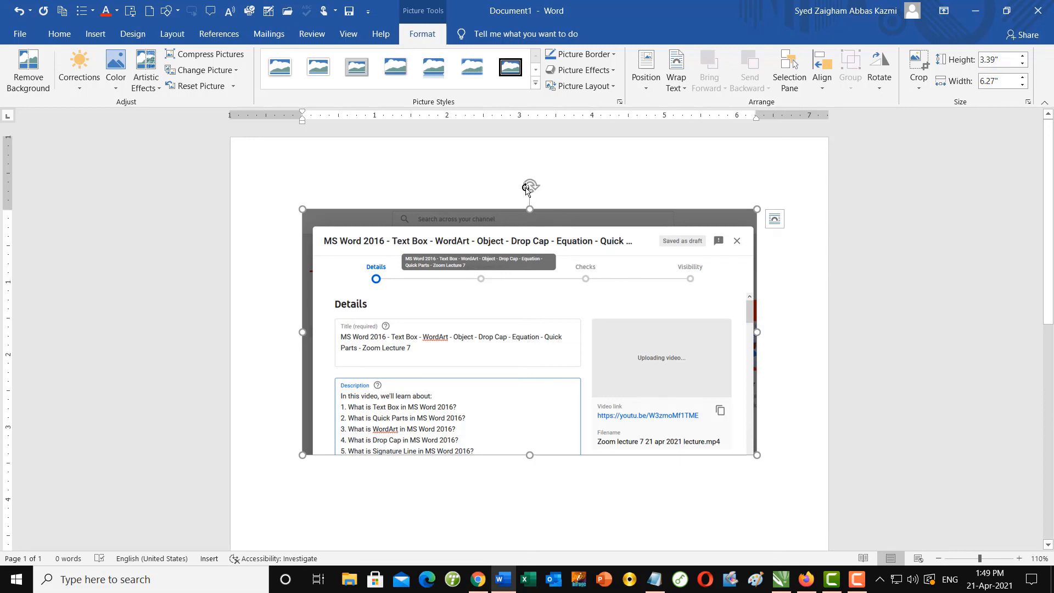
key("Delete")
- Capture the YouTube channel logo area as a new screen-clipping picture
left_click(93, 34)
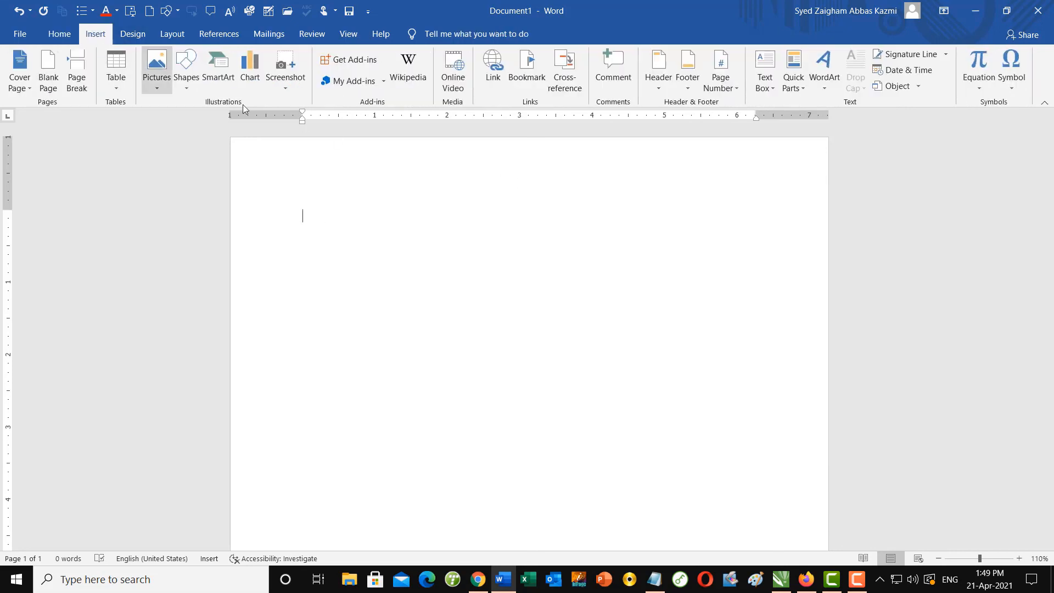
left_click(286, 89)
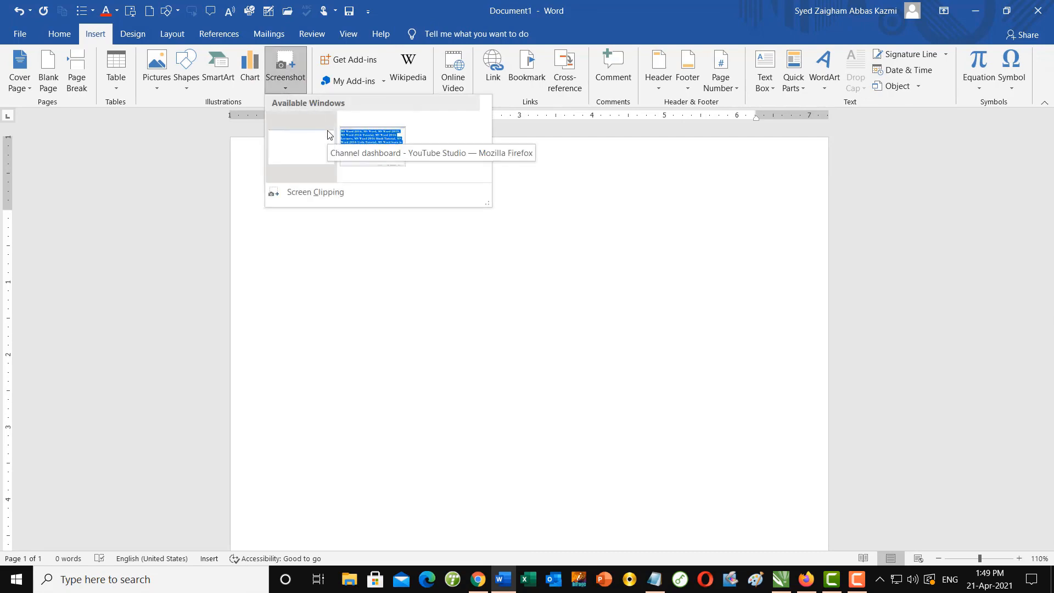
left_click(326, 192)
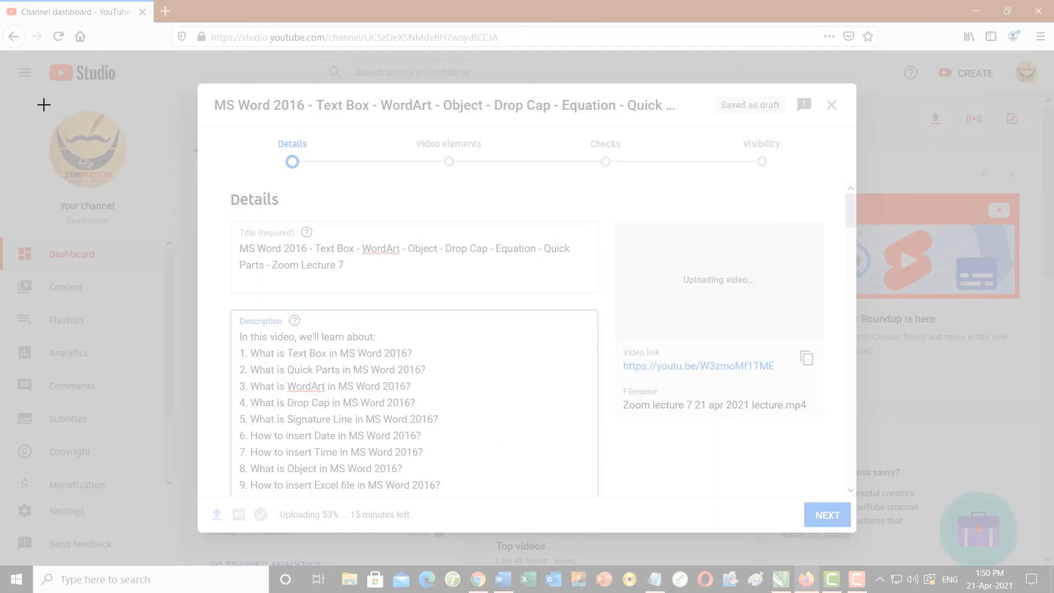
left_click_drag(25, 88, 165, 242)
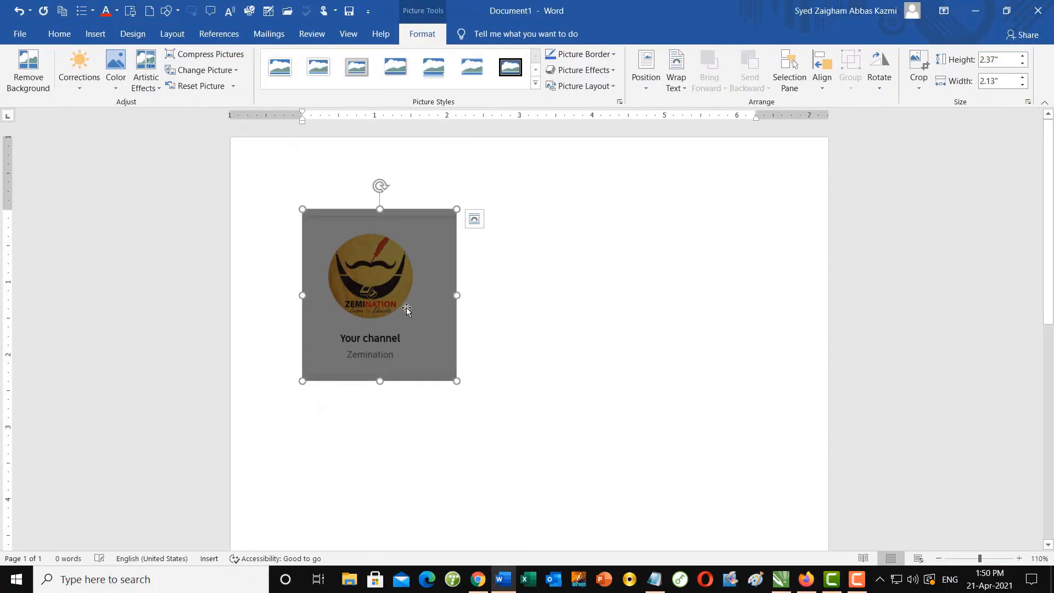